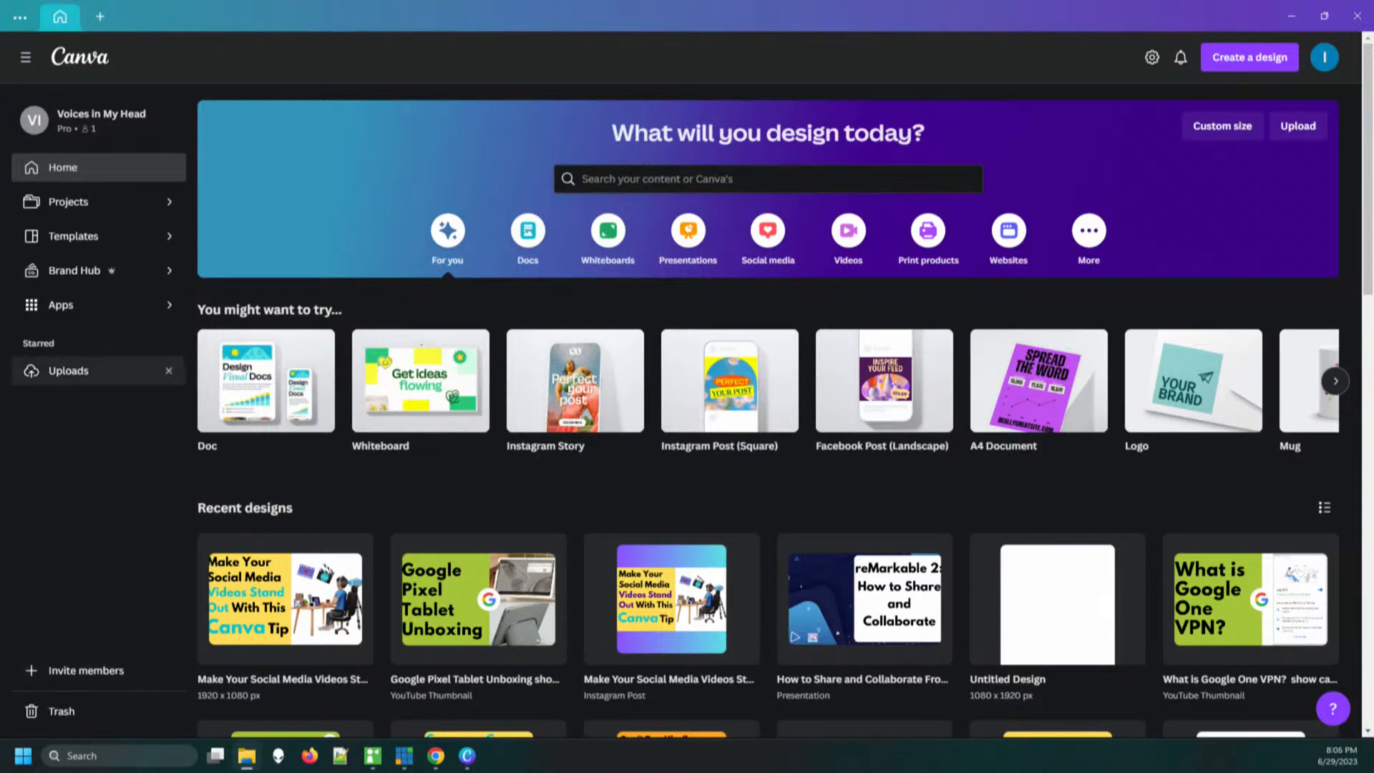
Open the Uploads library and upload the second MP4 video from the Photos-001 folder
{"action": "left_click", "coordinate": [69, 371]}
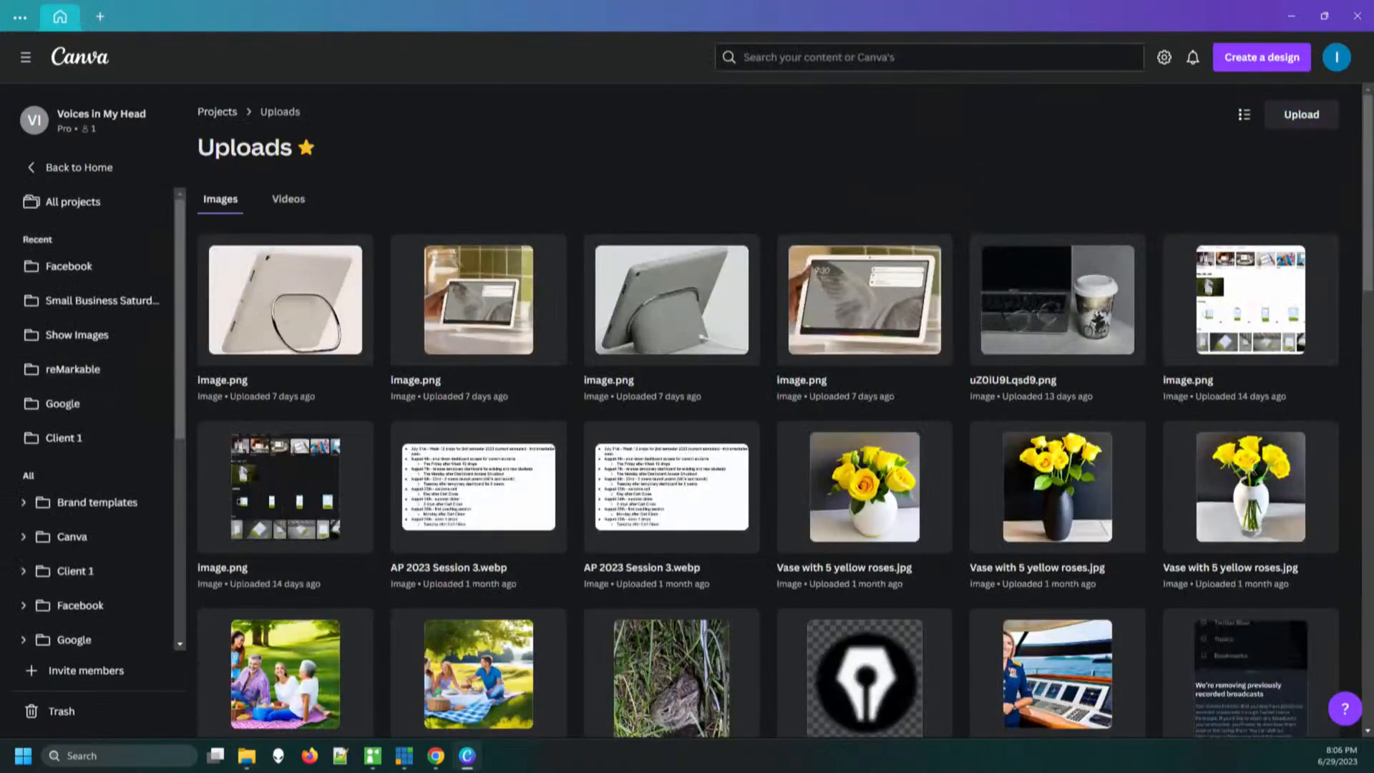
{"action": "left_click_drag", "start_coordinate": [2, 772], "coordinate": [1102, 229]}
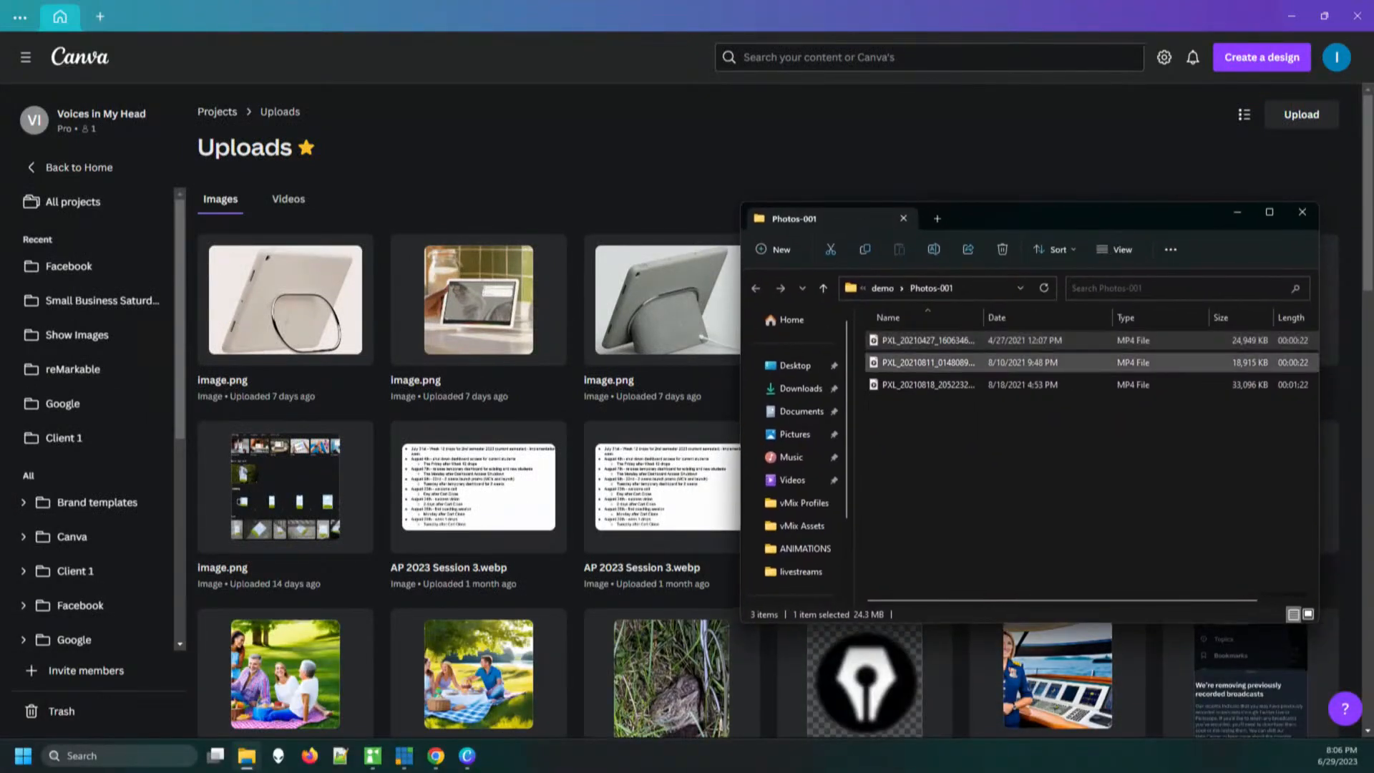
{"action": "left_click", "coordinate": [928, 363]}
{"action": "left_click_drag", "start_coordinate": [928, 362], "coordinate": [644, 246]}
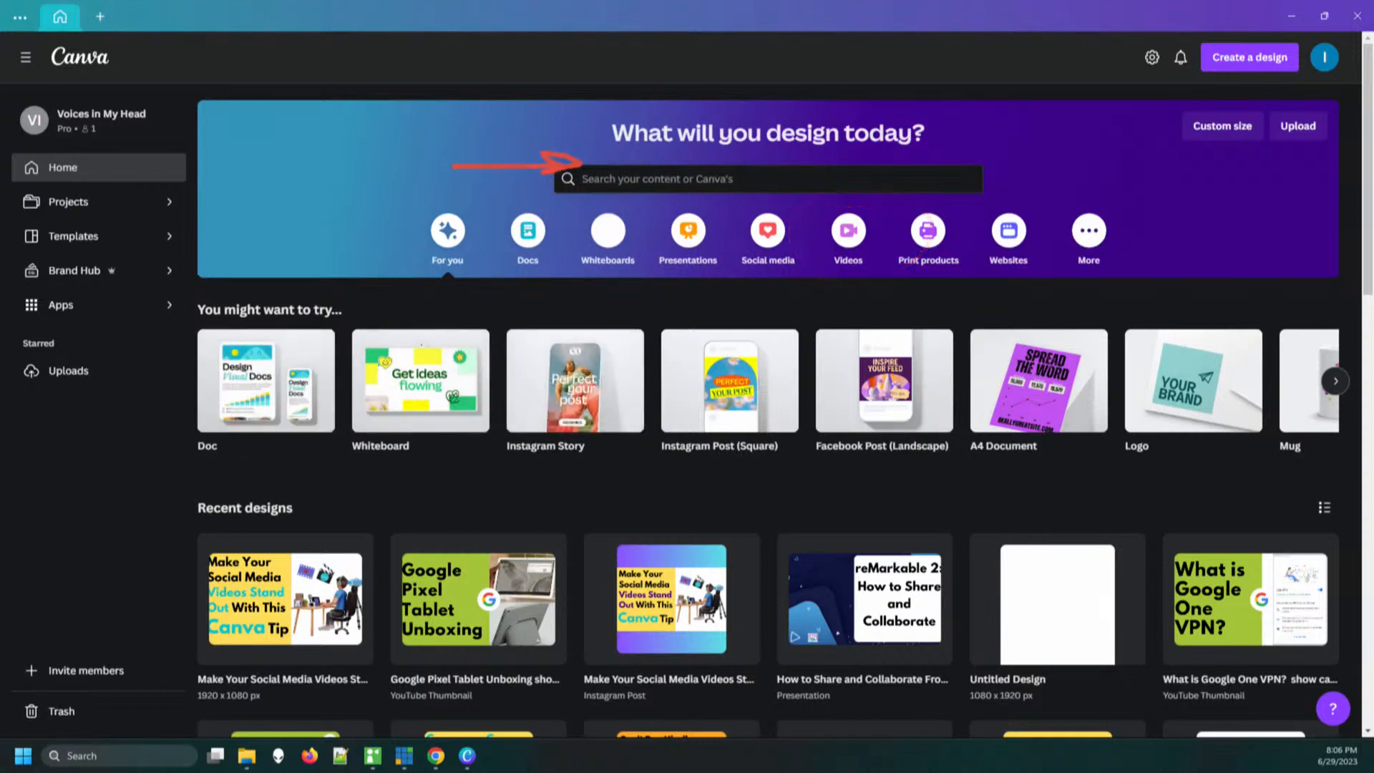
{"action": "left_click", "coordinate": [644, 179]}
{"action": "type", "text": "video"}
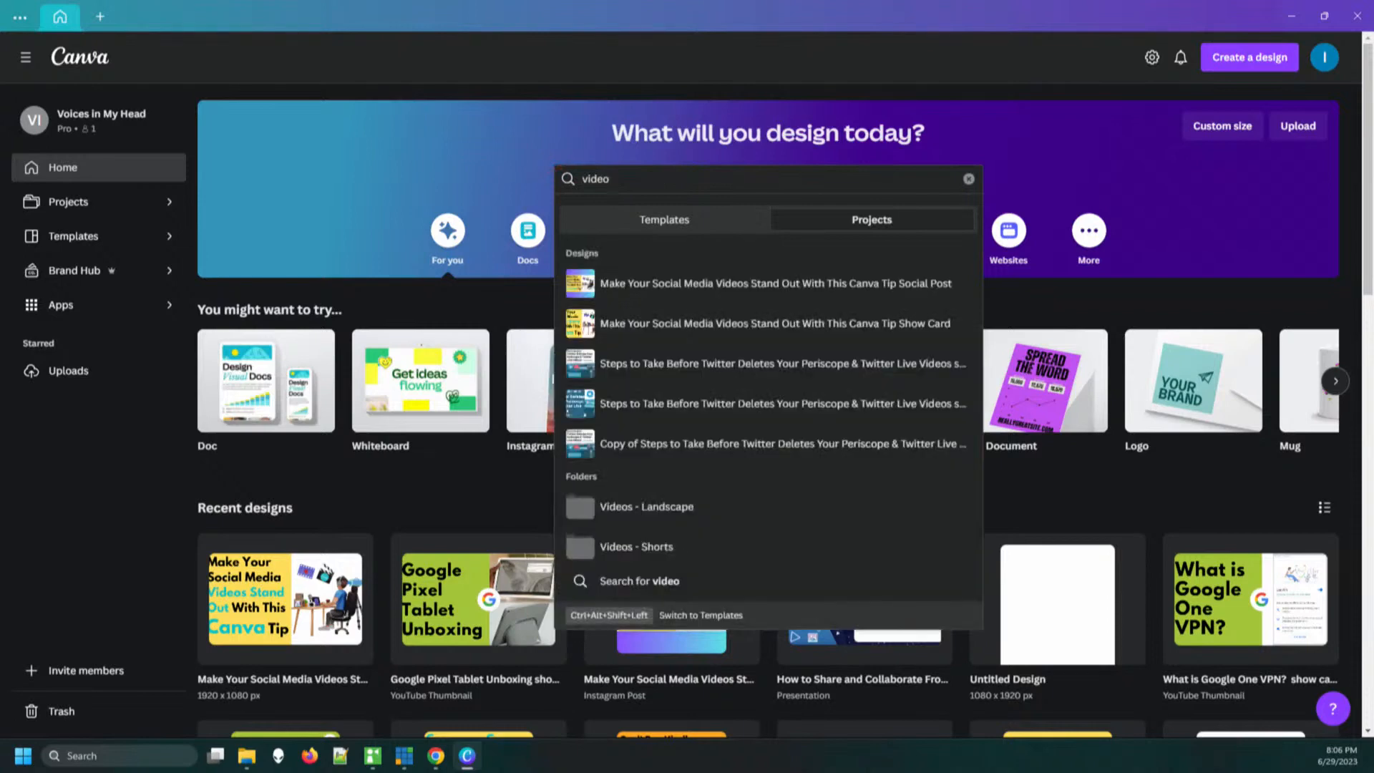
{"action": "key", "text": "Return"}
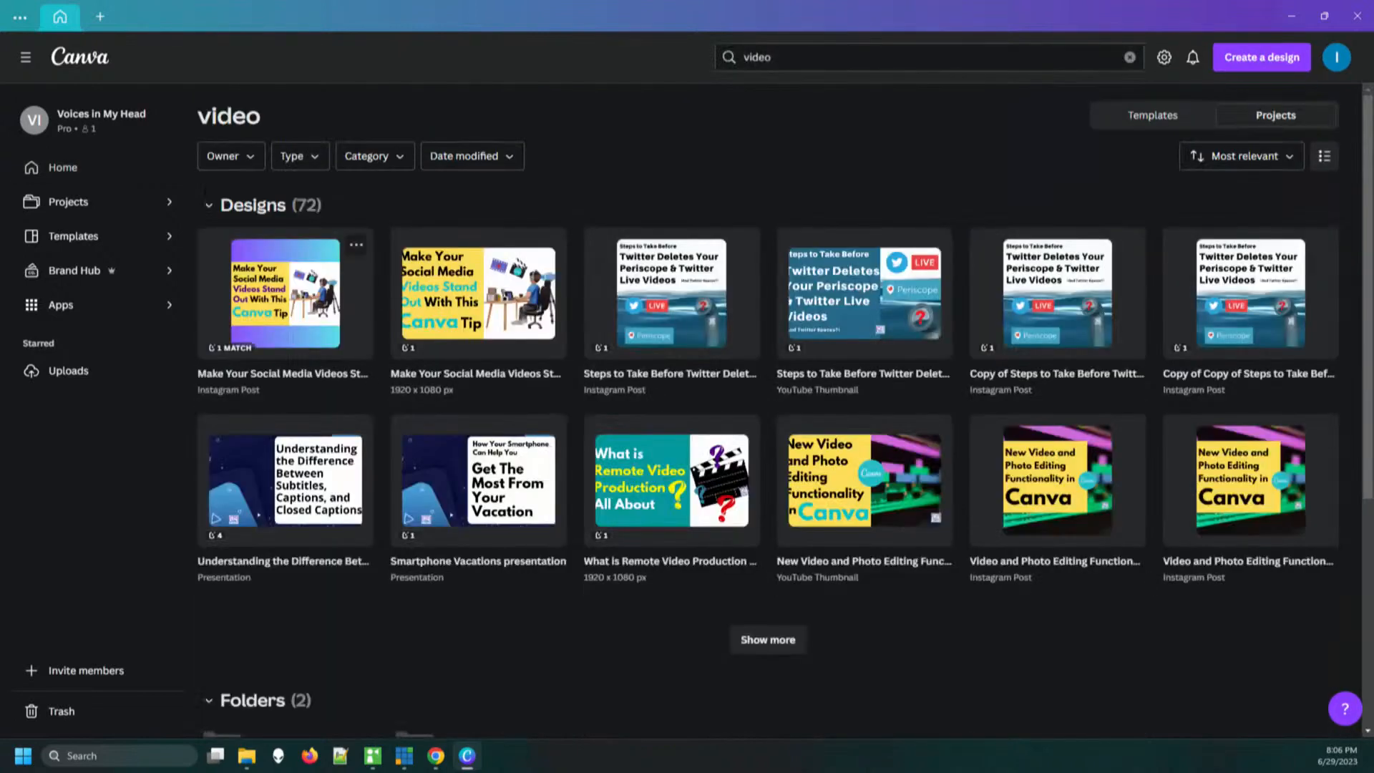
{"action": "left_click", "coordinate": [63, 167]}
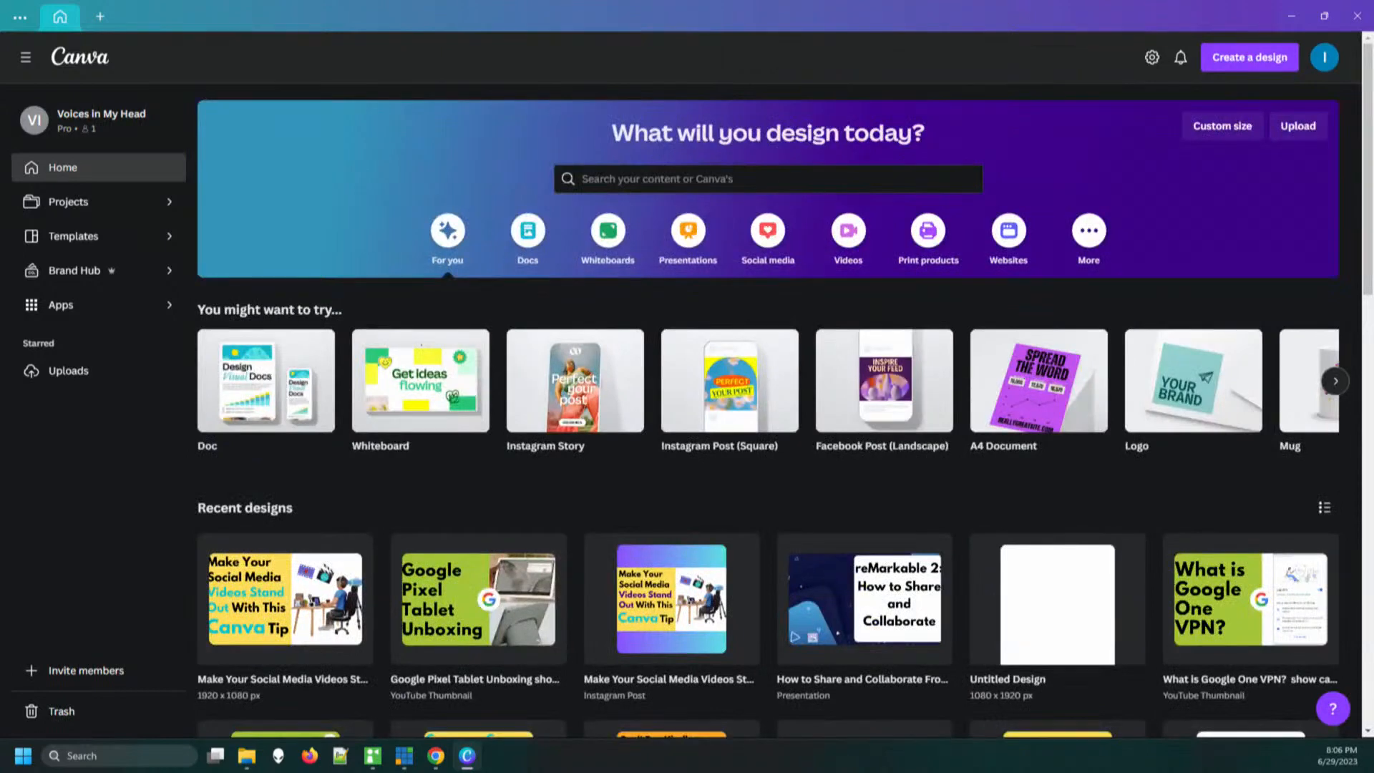
Search the projects for "video" and open the Videos - Landscape folder
{"action": "left_click", "coordinate": [767, 179]}
{"action": "type", "text": "video"}
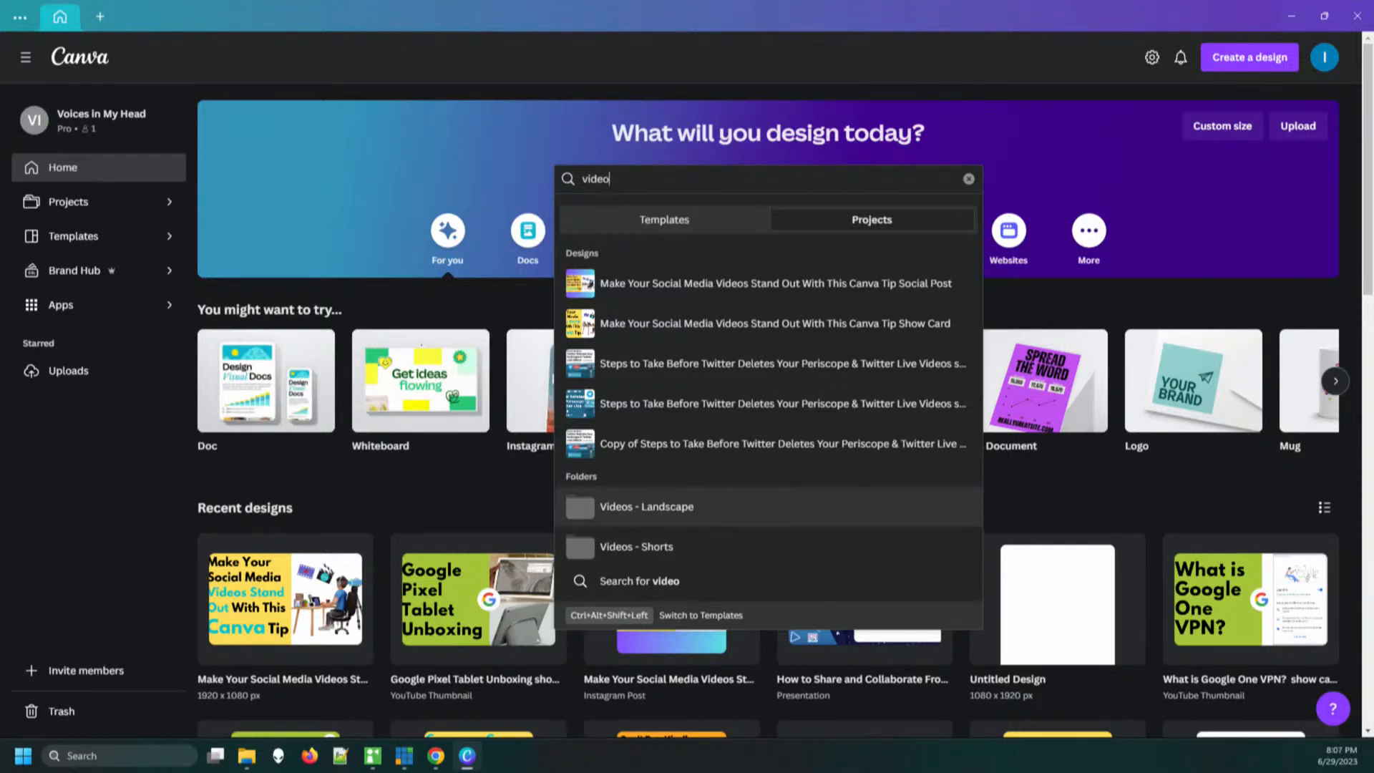
{"action": "key", "text": "Return"}
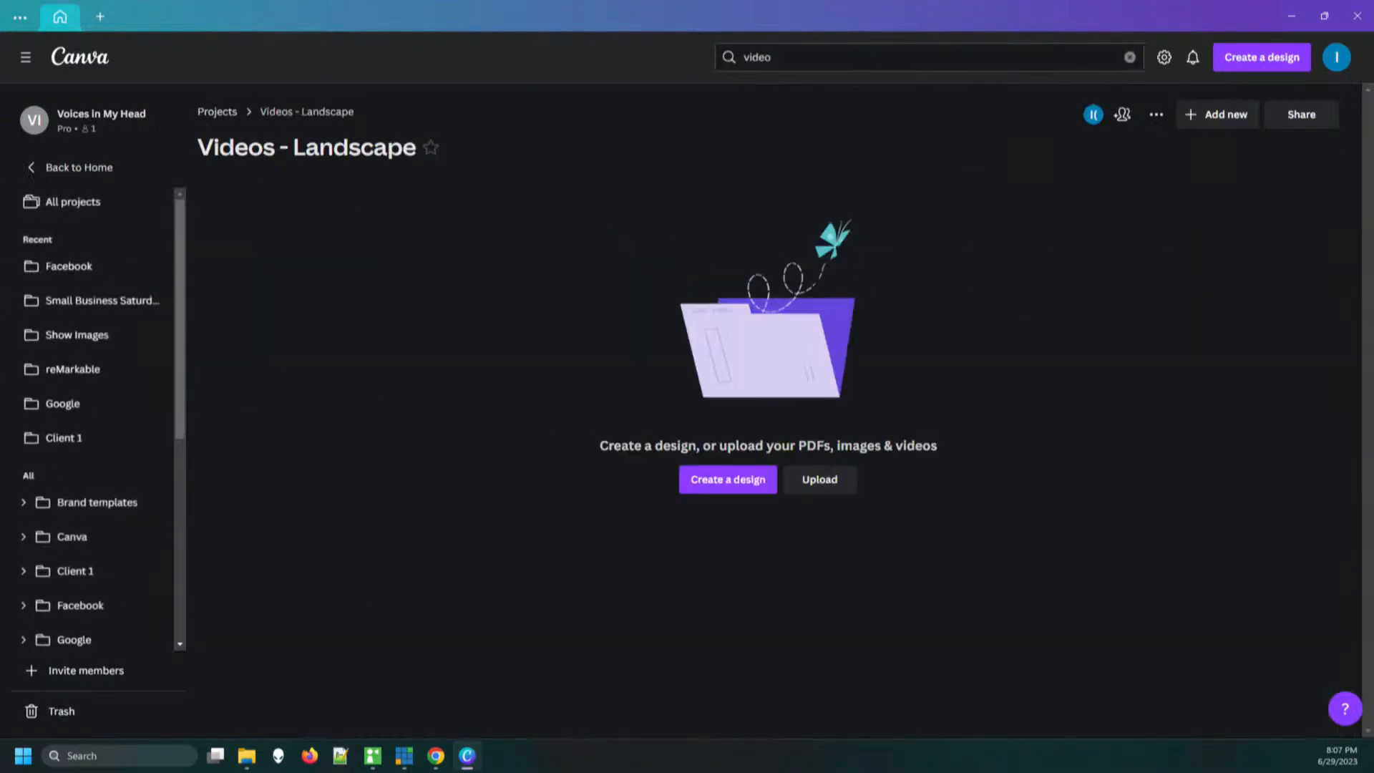
Create a new Video design of 1920 × 1080 px in the Videos - Landscape folder
{"action": "left_click", "coordinate": [727, 479]}
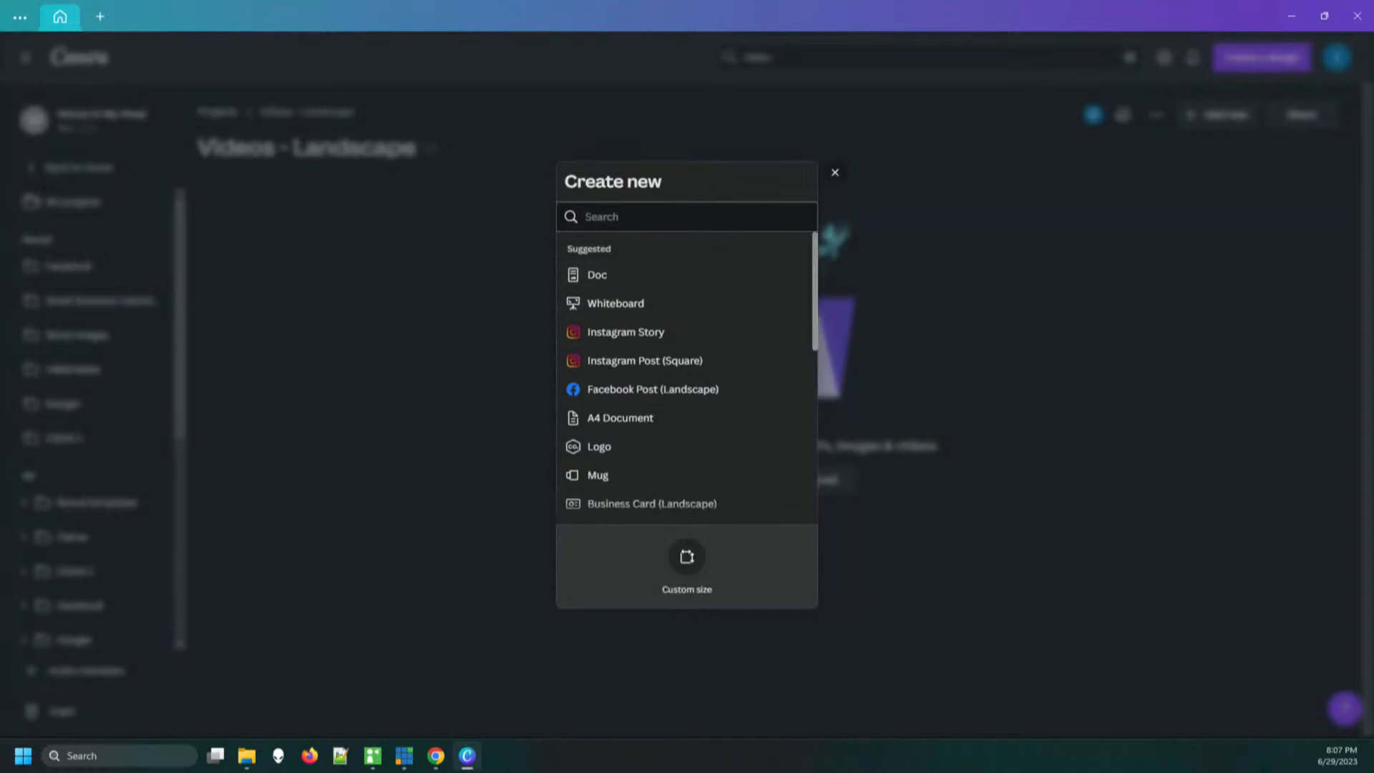
{"action": "scroll", "coordinate": [687, 296], "scroll_direction": "down", "scroll_amount": 1}
{"action": "left_click", "coordinate": [673, 217]}
{"action": "type", "text": "video"}
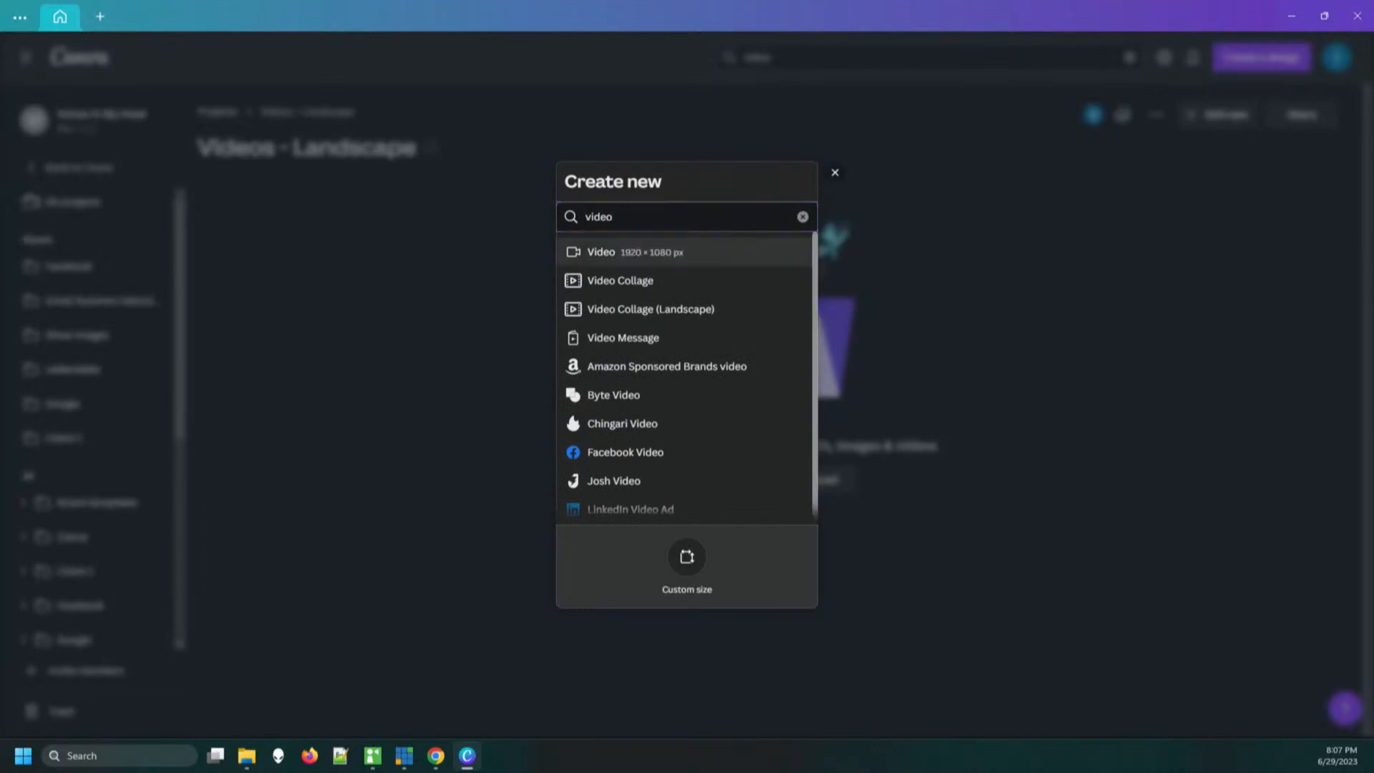
{"action": "left_click", "coordinate": [609, 252]}
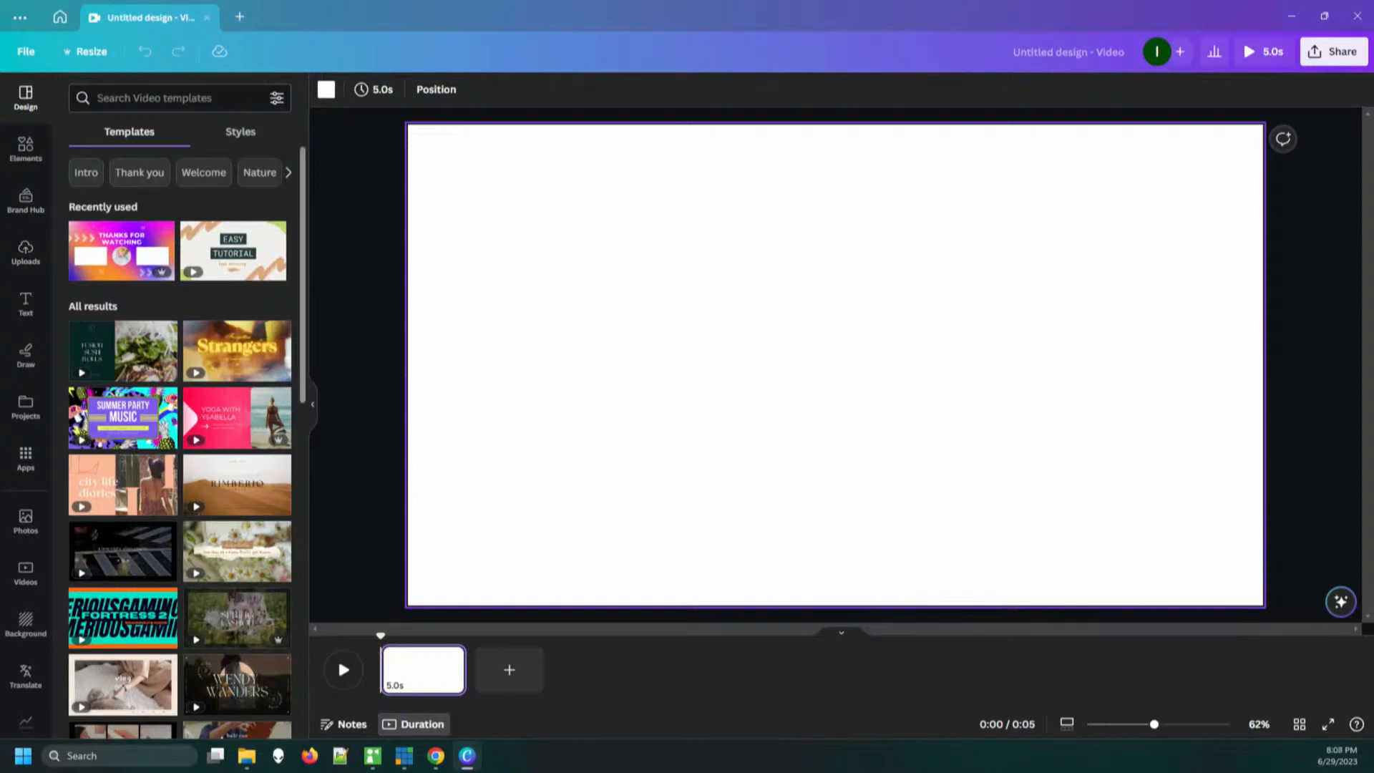
Search the elements for "video", limit the results to videos, and fill the blank page with the 25-second rocky river valley clip
{"action": "left_click", "coordinate": [25, 148]}
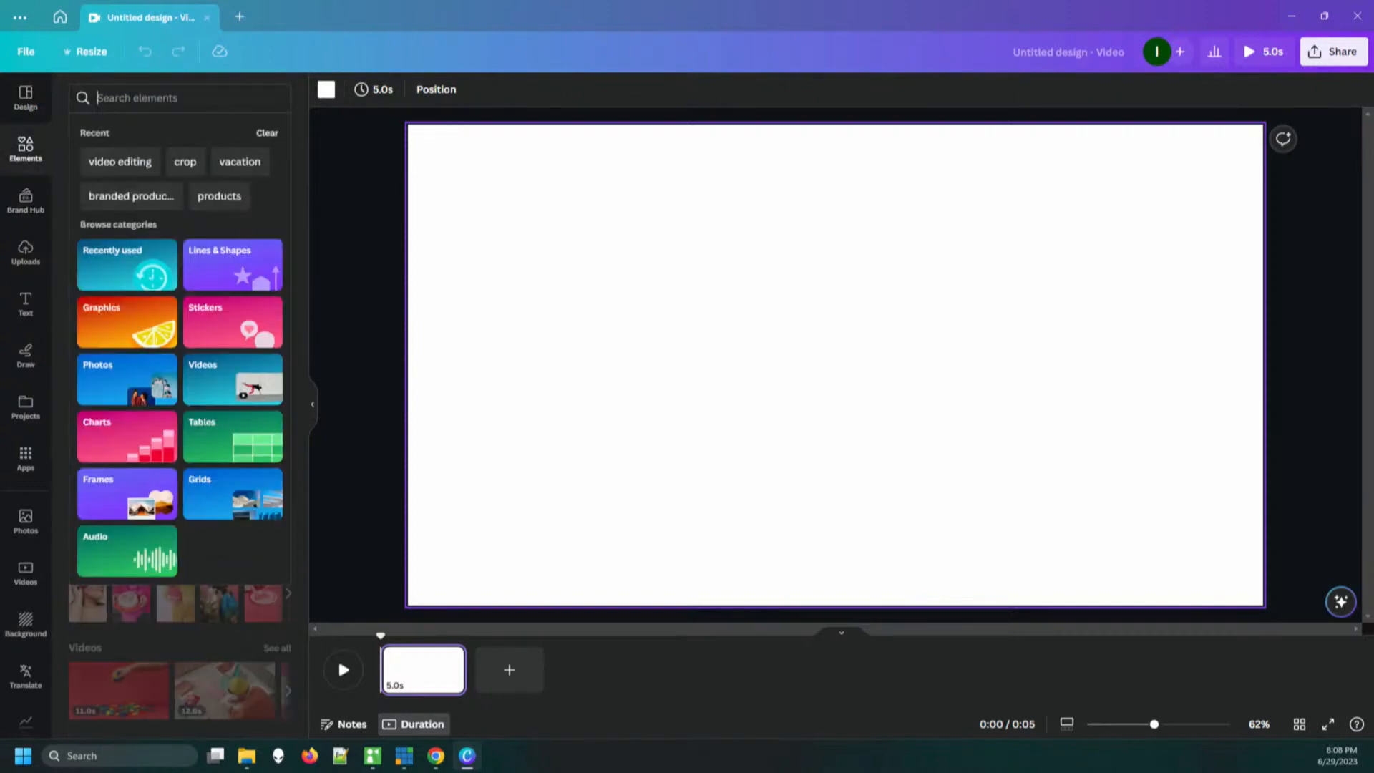
{"action": "type", "text": "video"}
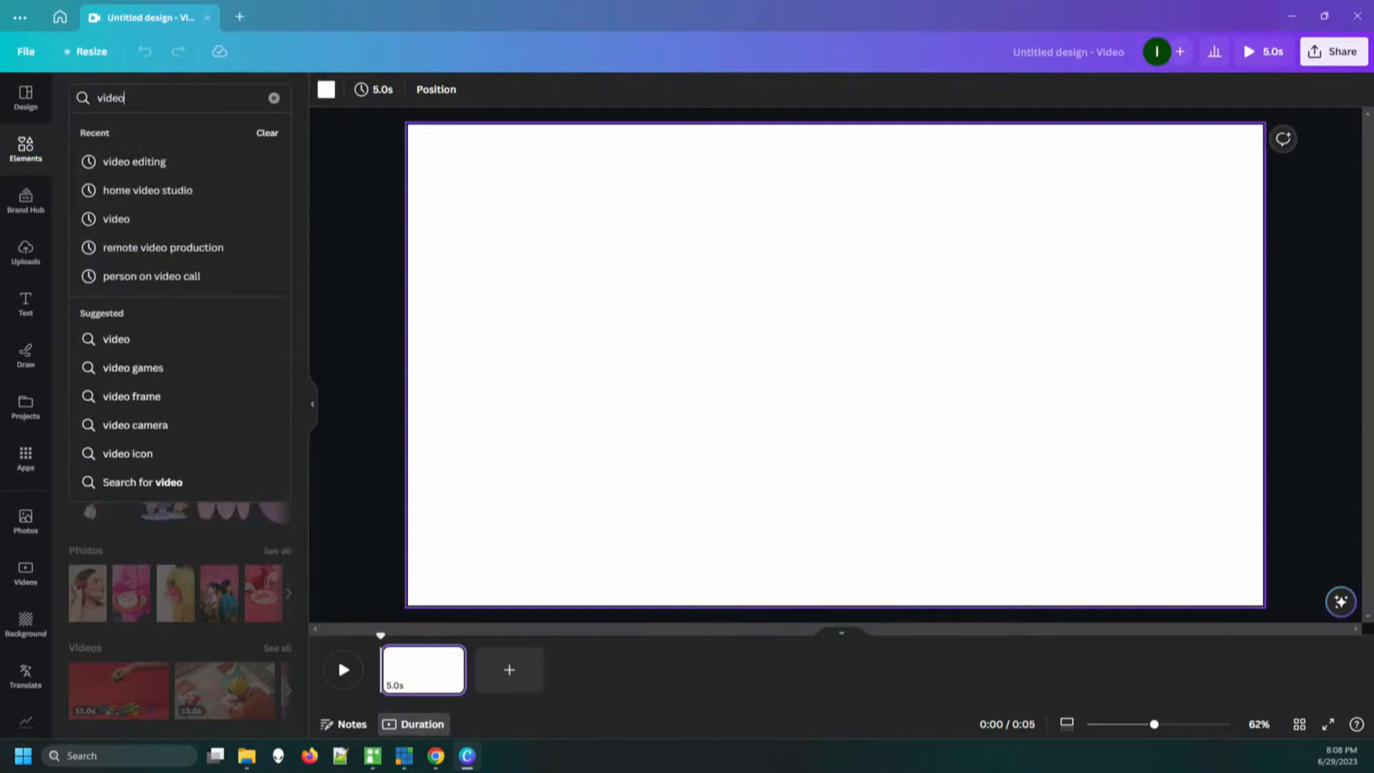
{"action": "key", "text": "Return"}
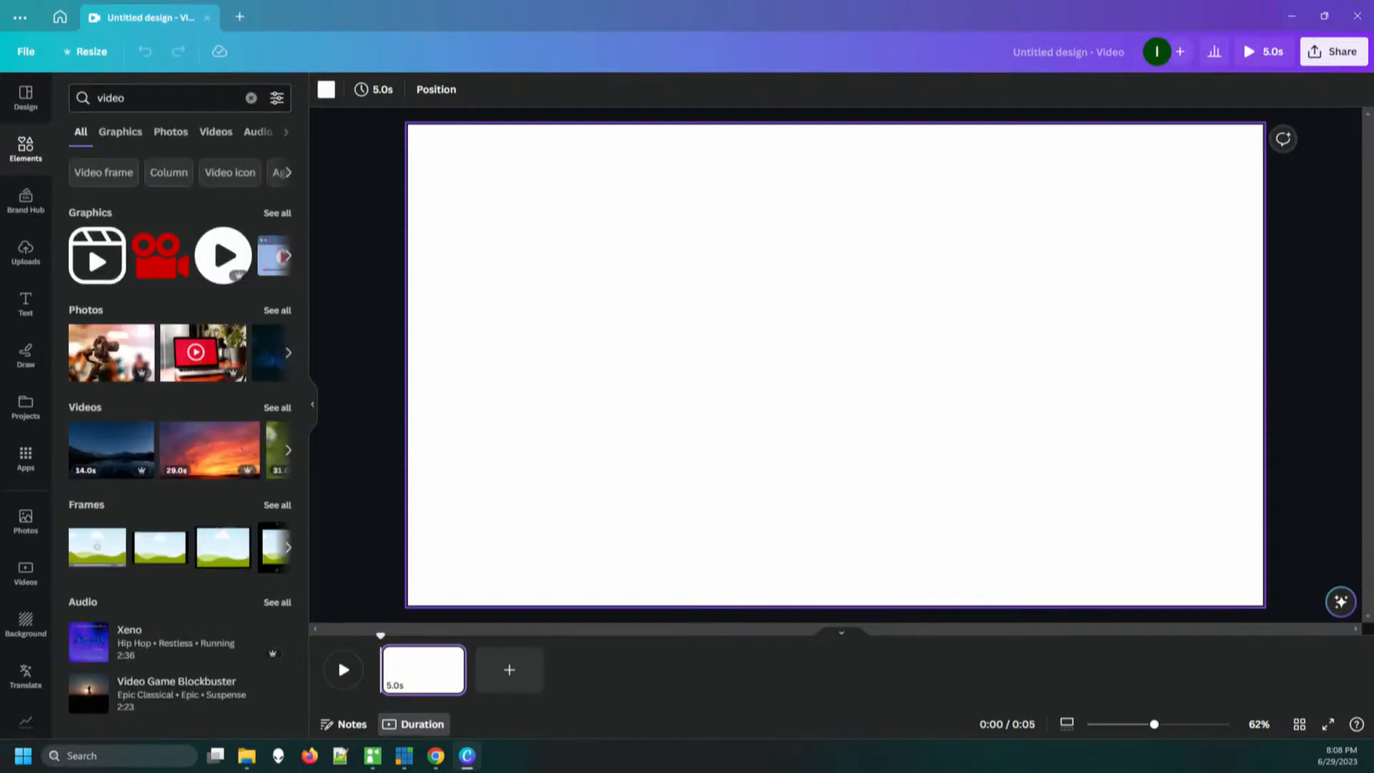
{"action": "left_click", "coordinate": [216, 131]}
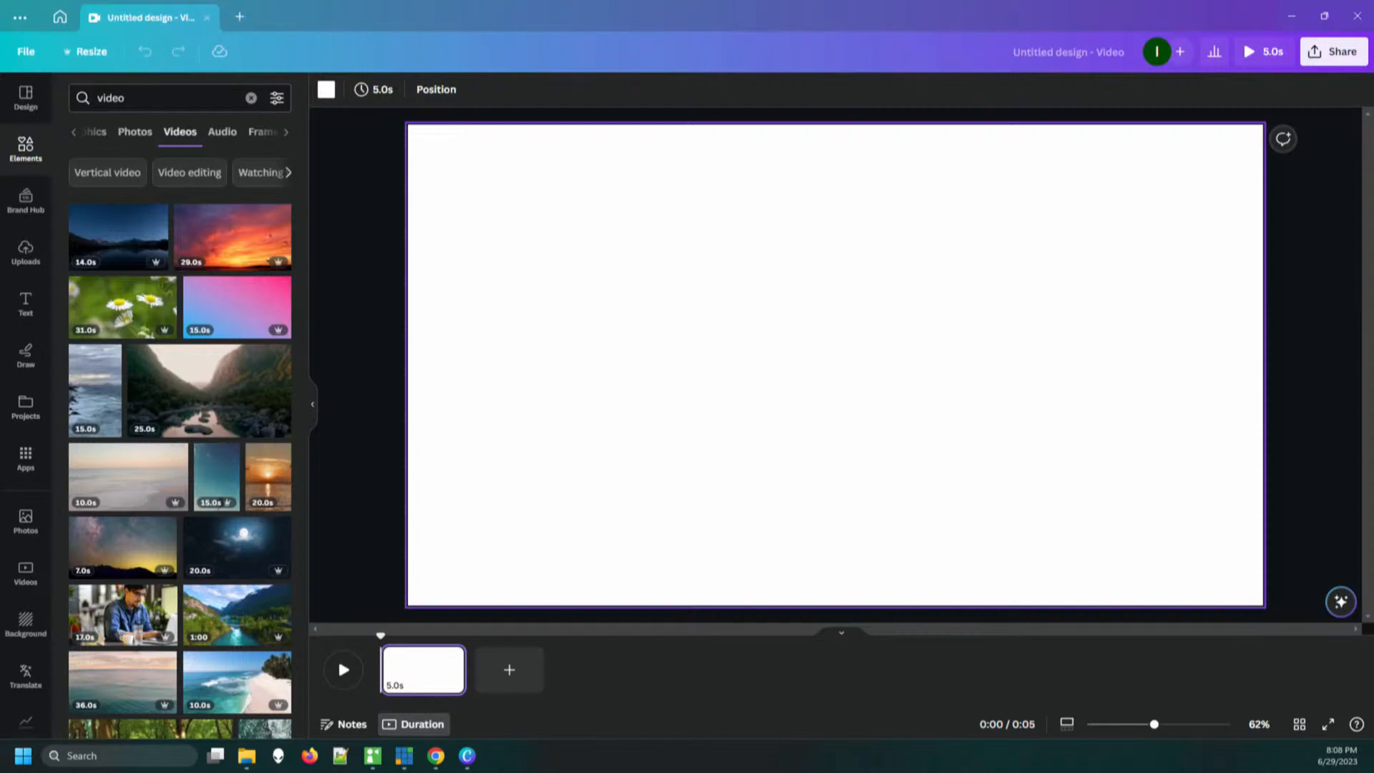
{"action": "mouse_move", "coordinate": [236, 306]}
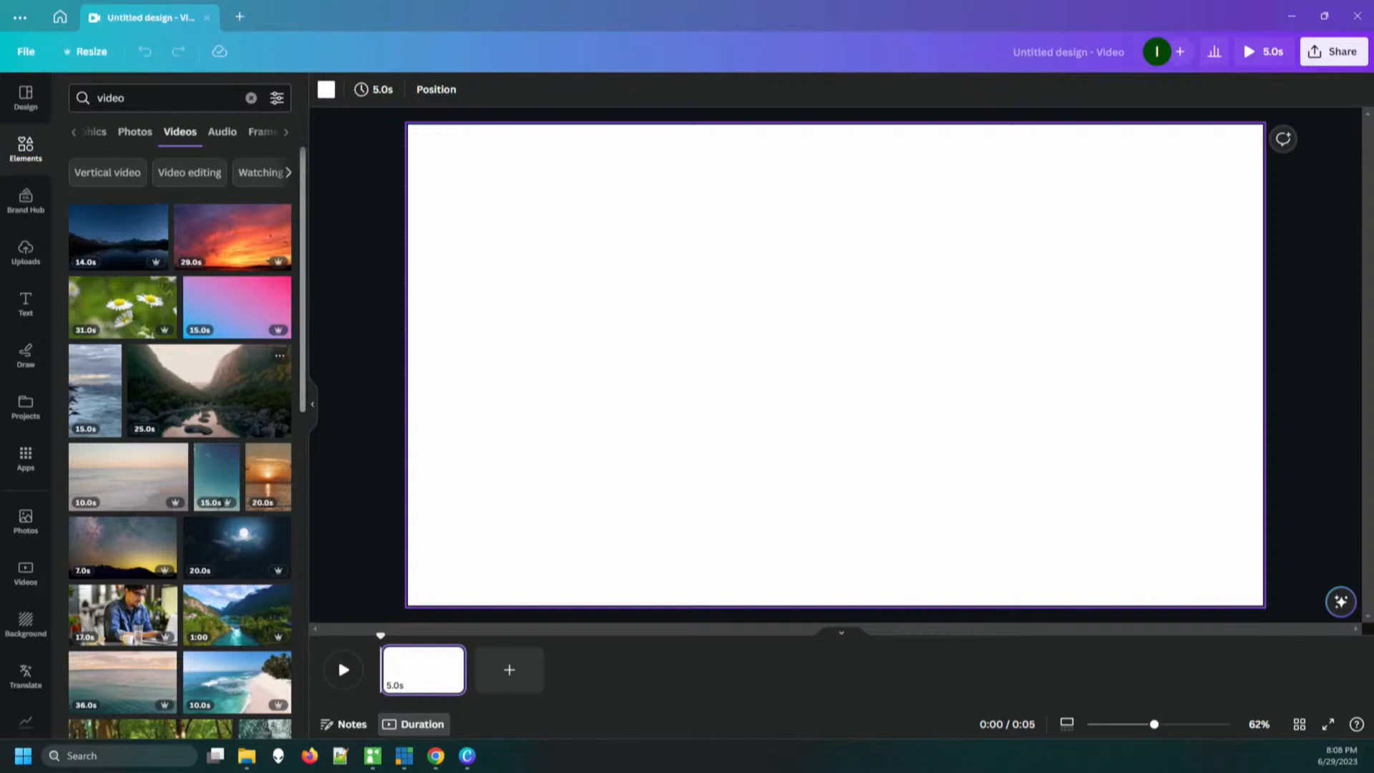
{"action": "left_click_drag", "start_coordinate": [207, 410], "coordinate": [1028, 368]}
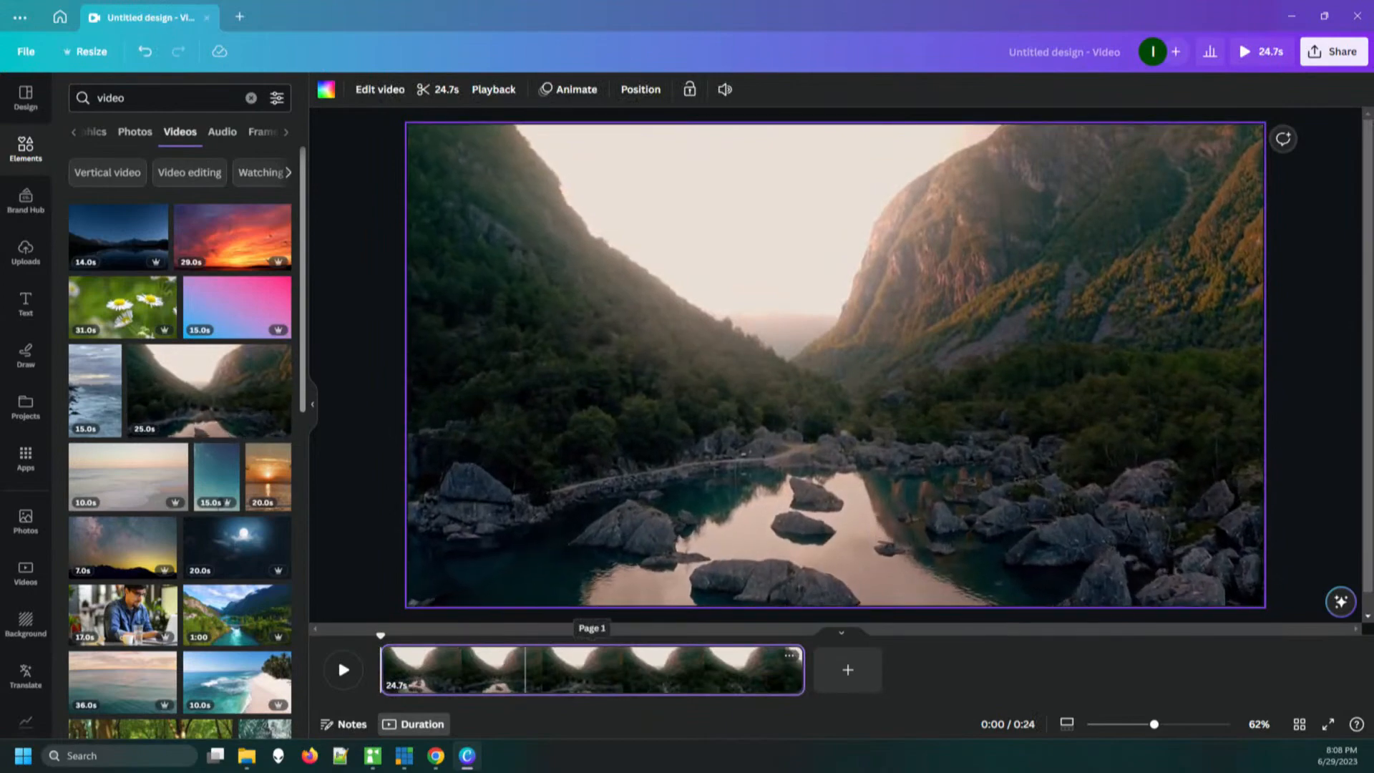
Add the one-minute clip of the blue river with the bridge as a second page after the valley clip
{"action": "left_click", "coordinate": [590, 669]}
{"action": "left_click_drag", "start_coordinate": [682, 670], "coordinate": [676, 670]}
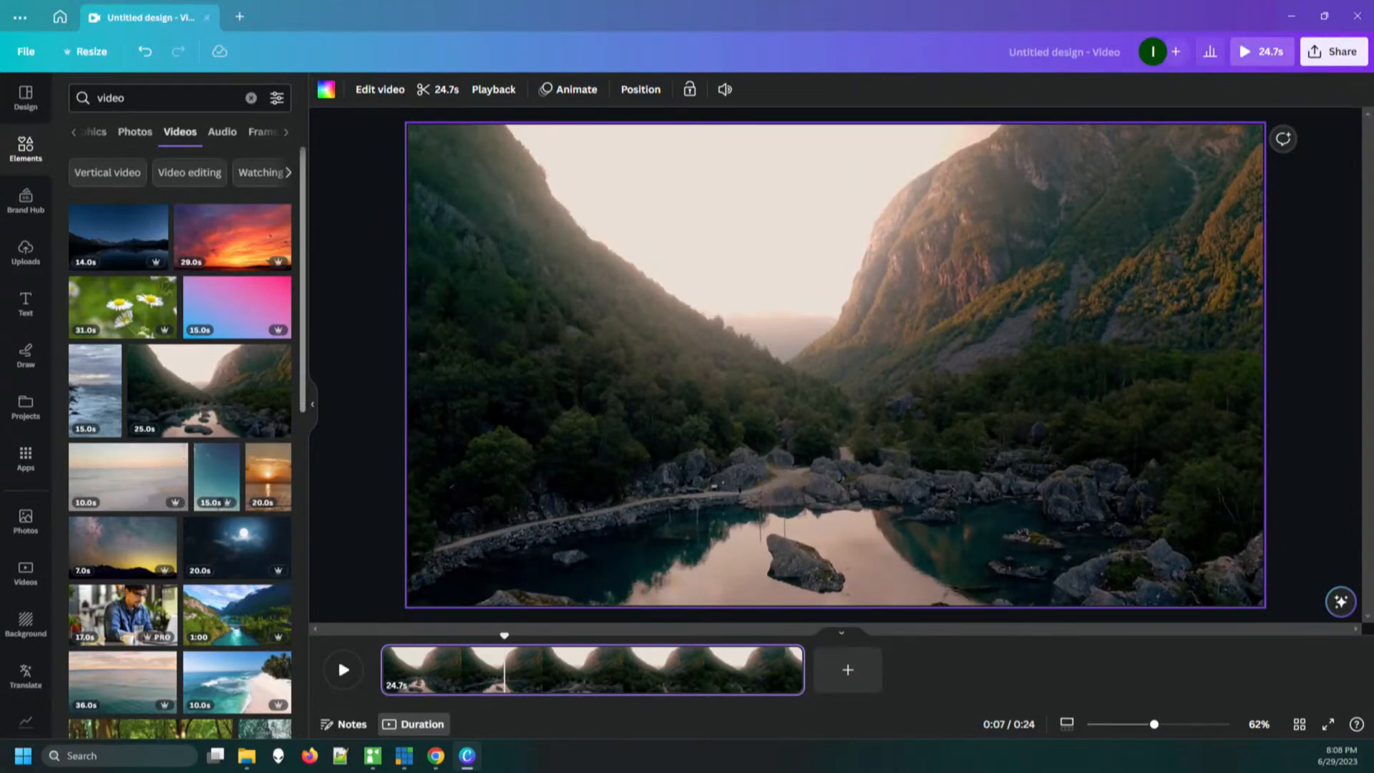
{"action": "left_click_drag", "start_coordinate": [203, 618], "coordinate": [847, 683]}
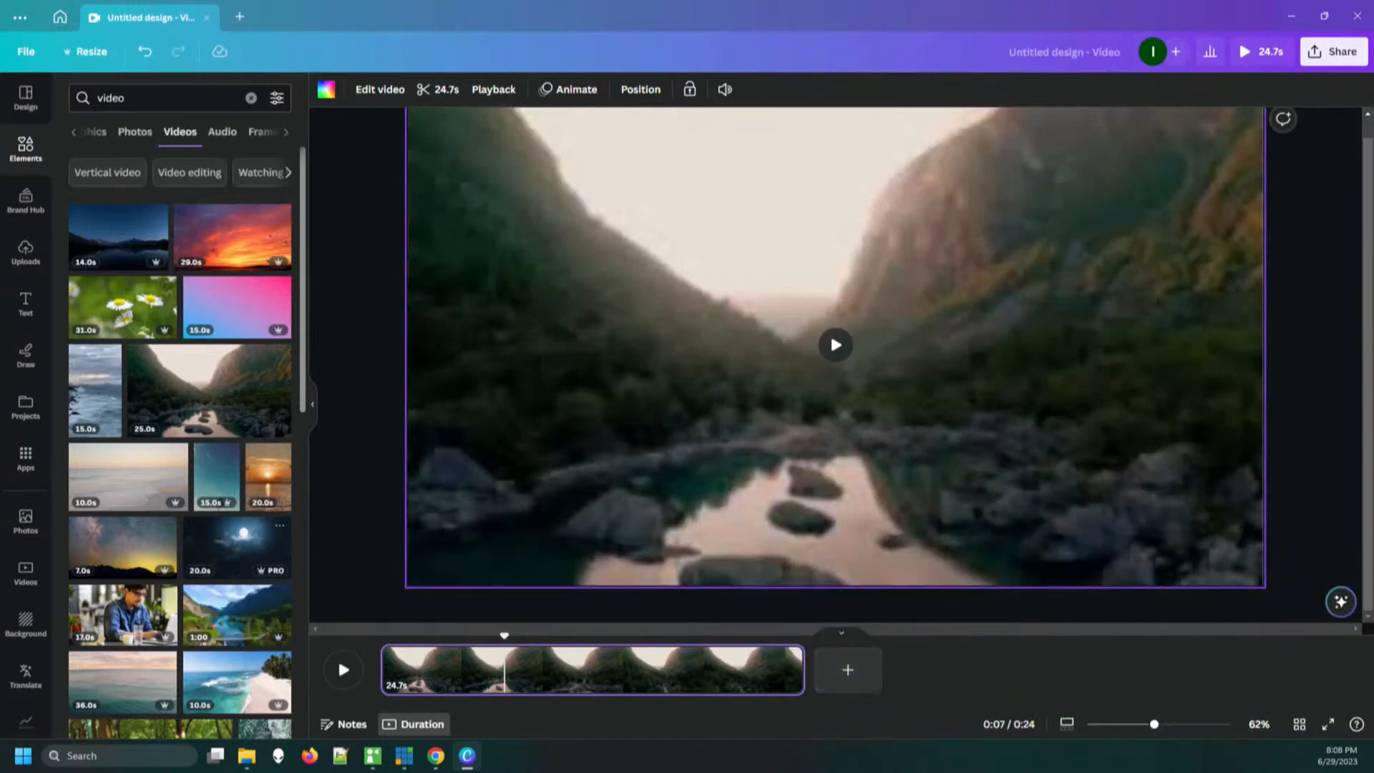
{"action": "left_click_drag", "start_coordinate": [237, 615], "coordinate": [847, 670]}
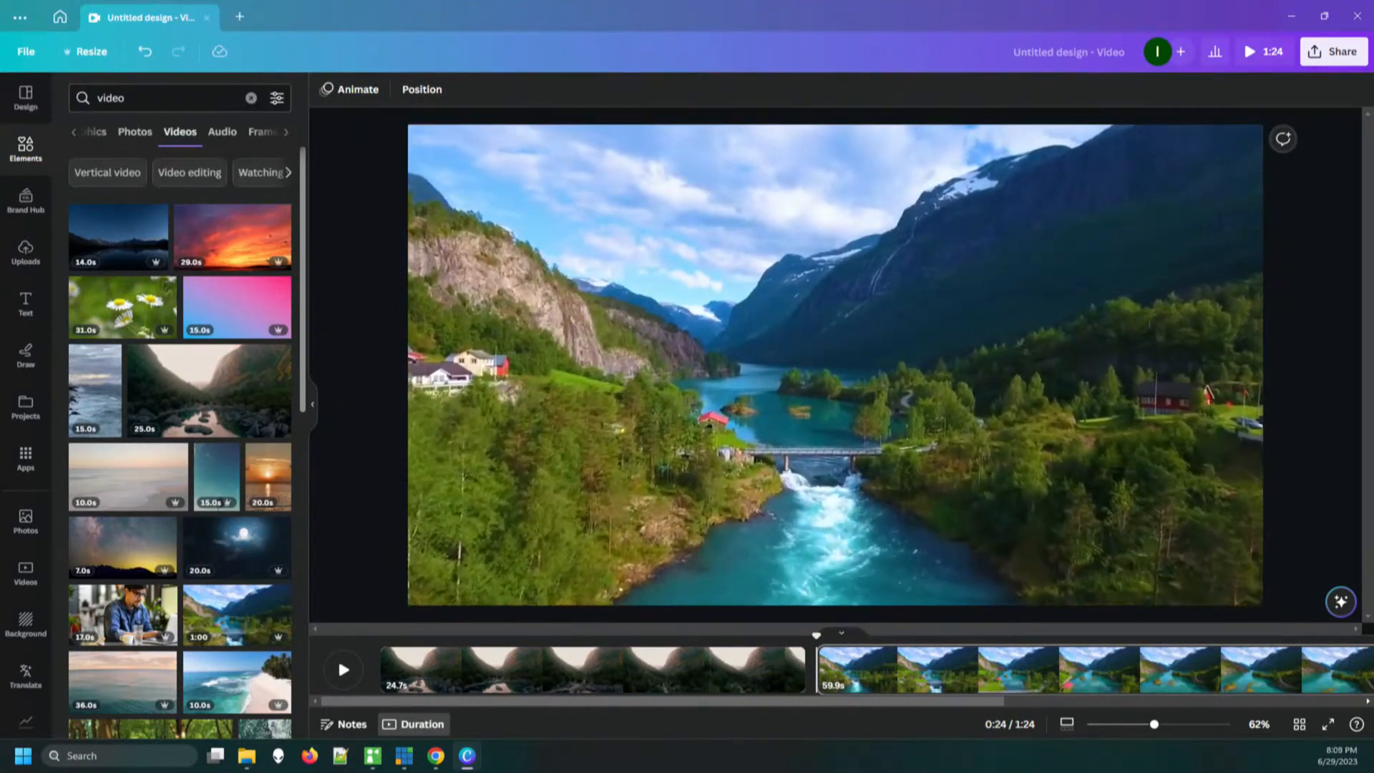
Trim the blue river clip at both its start and end to a length of 35.4 seconds
{"action": "left_click", "coordinate": [892, 670]}
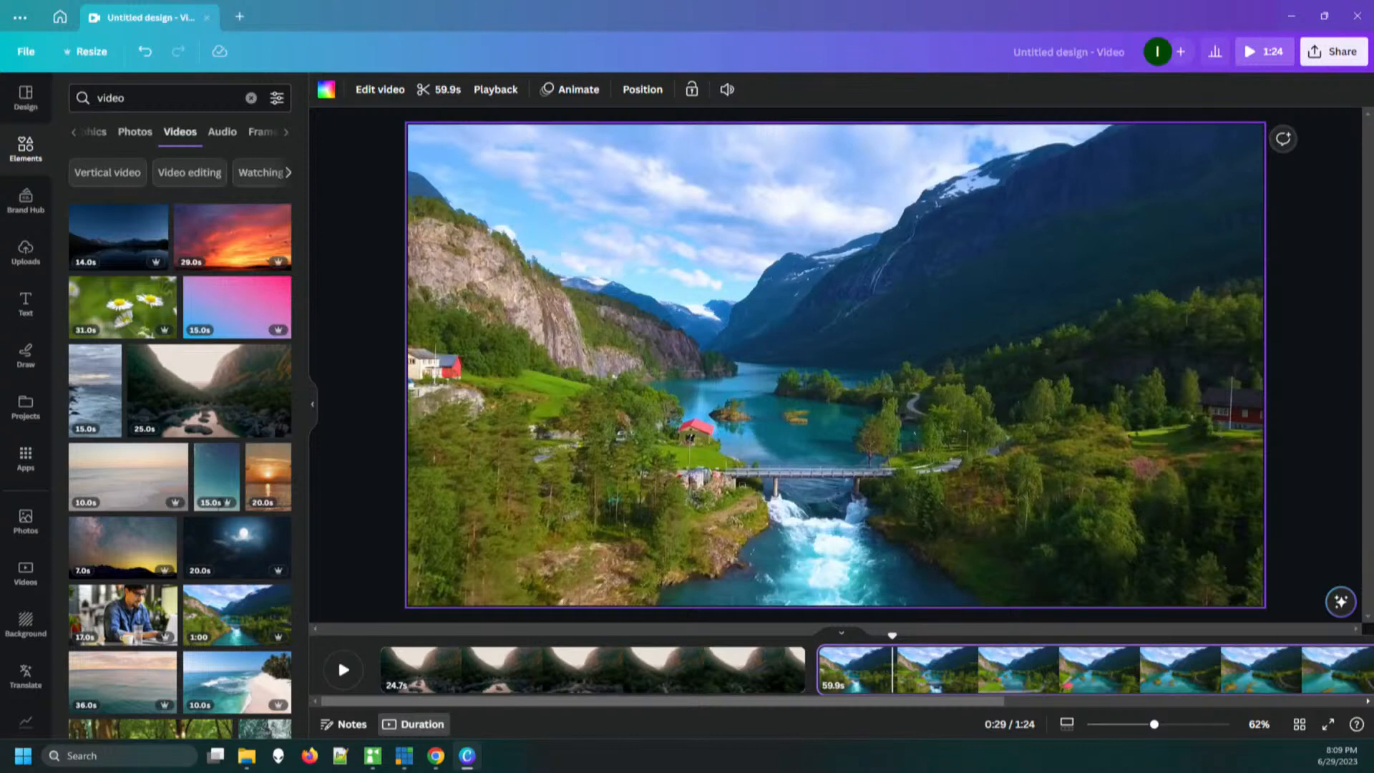
{"action": "left_click", "coordinate": [438, 89]}
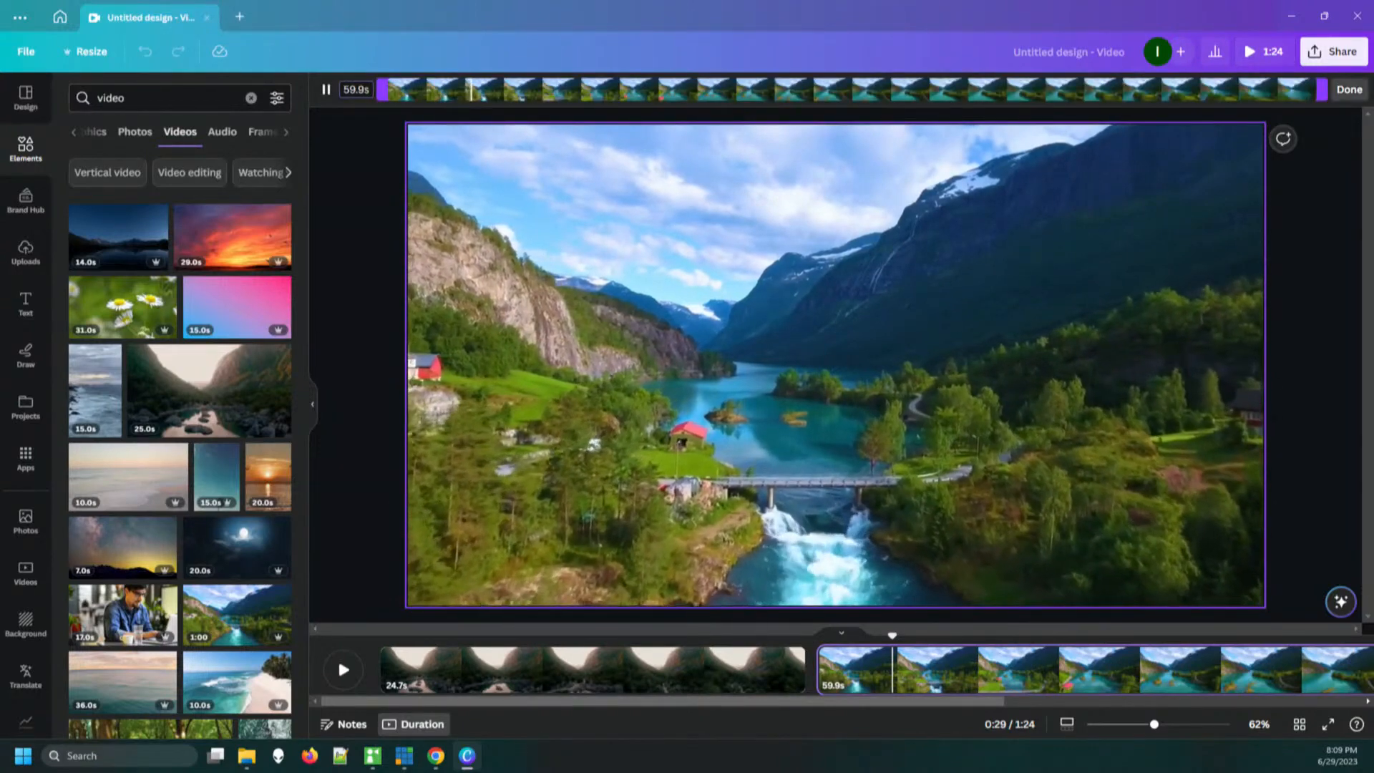
{"action": "left_click_drag", "start_coordinate": [1321, 90], "coordinate": [1189, 89]}
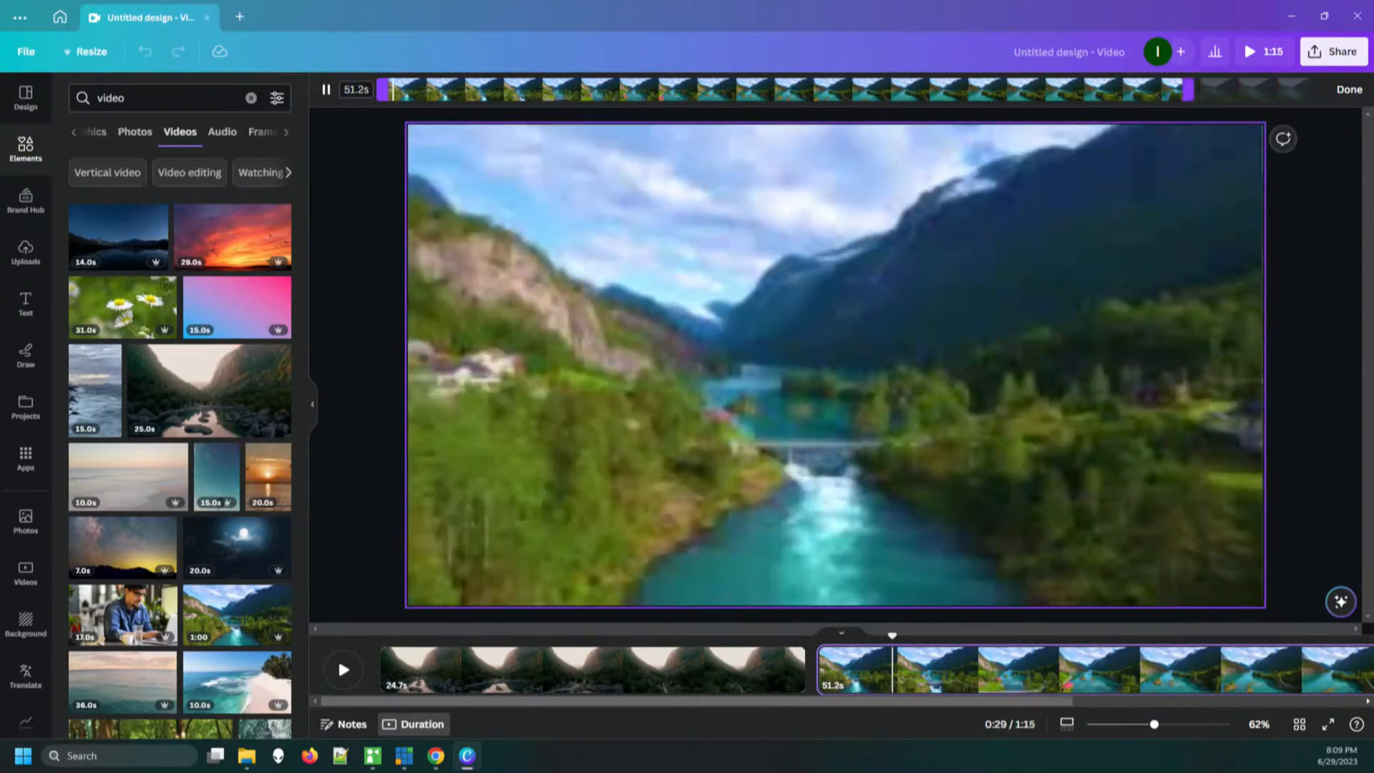
{"action": "left_click_drag", "start_coordinate": [387, 90], "coordinate": [609, 89]}
{"action": "left_click_drag", "start_coordinate": [1188, 89], "coordinate": [1168, 89]}
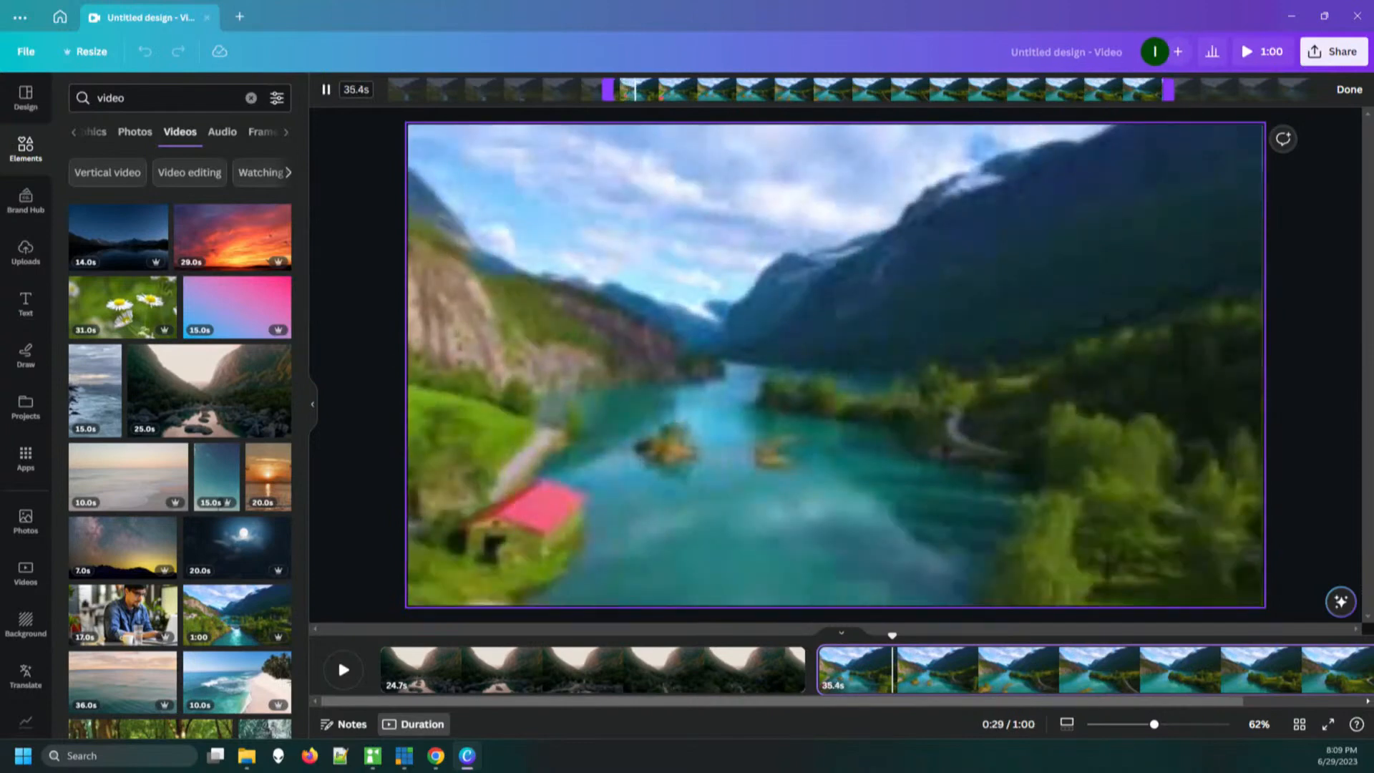
Add the racket sticker to the blue river page and the pink finger-heart hand graphic to the valley page's left half
{"action": "left_click", "coordinate": [26, 148]}
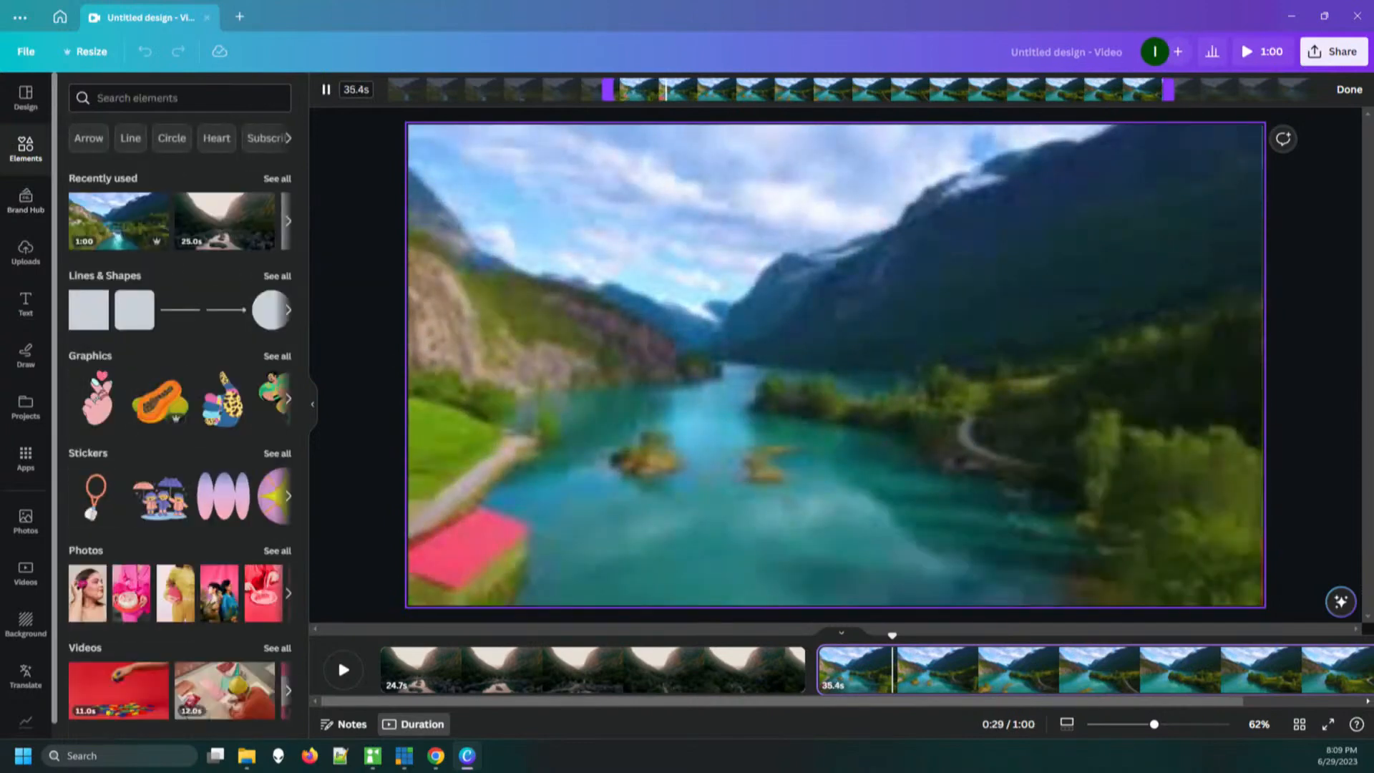
{"action": "left_click", "coordinate": [84, 493]}
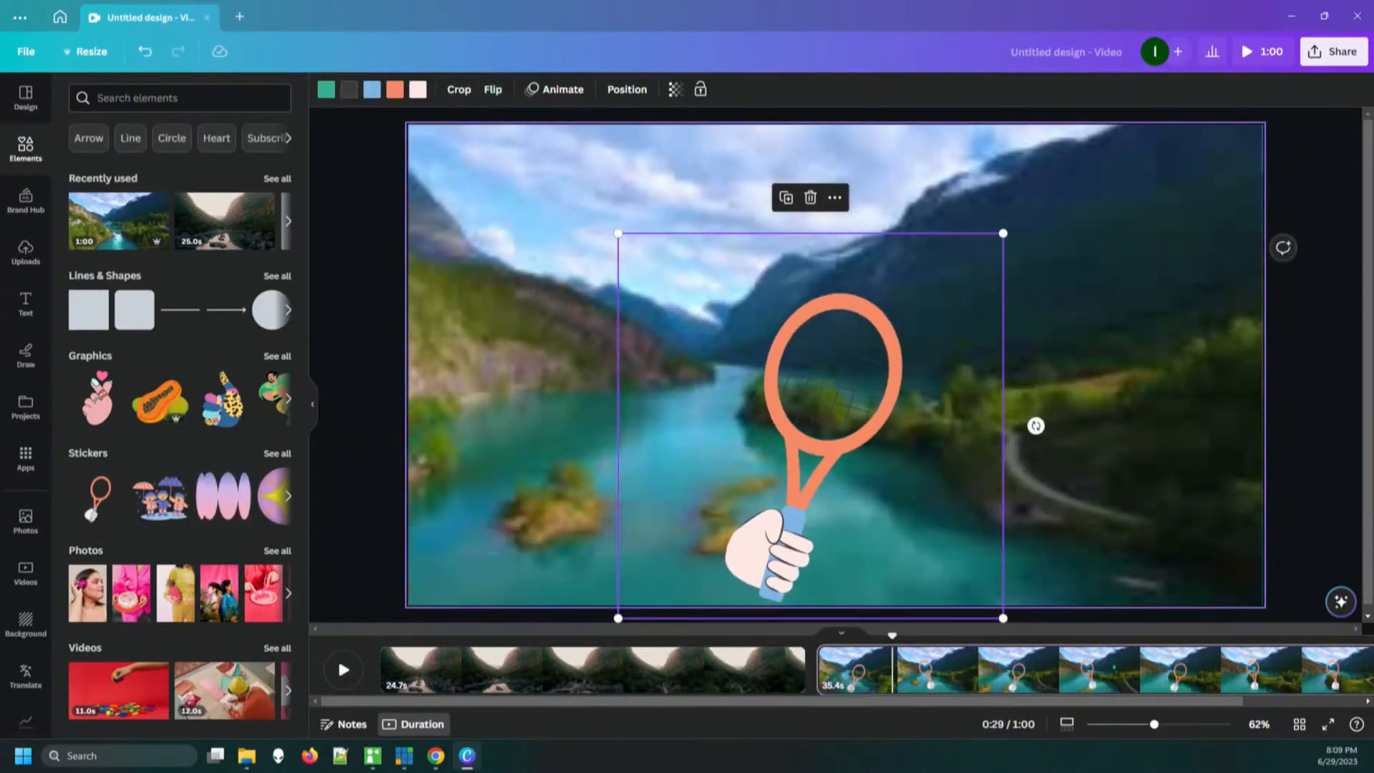
{"action": "left_click", "coordinate": [459, 669]}
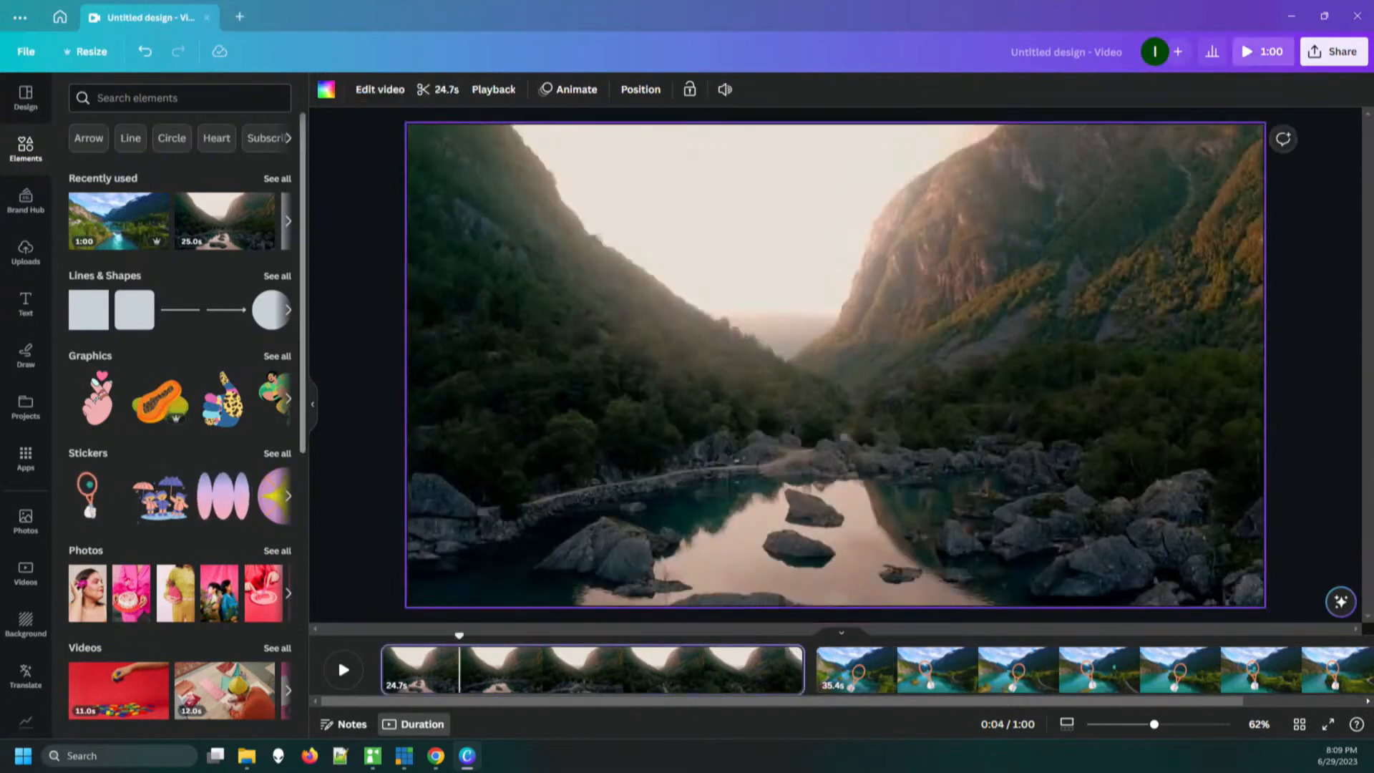
{"action": "left_click_drag", "start_coordinate": [100, 397], "coordinate": [562, 418]}
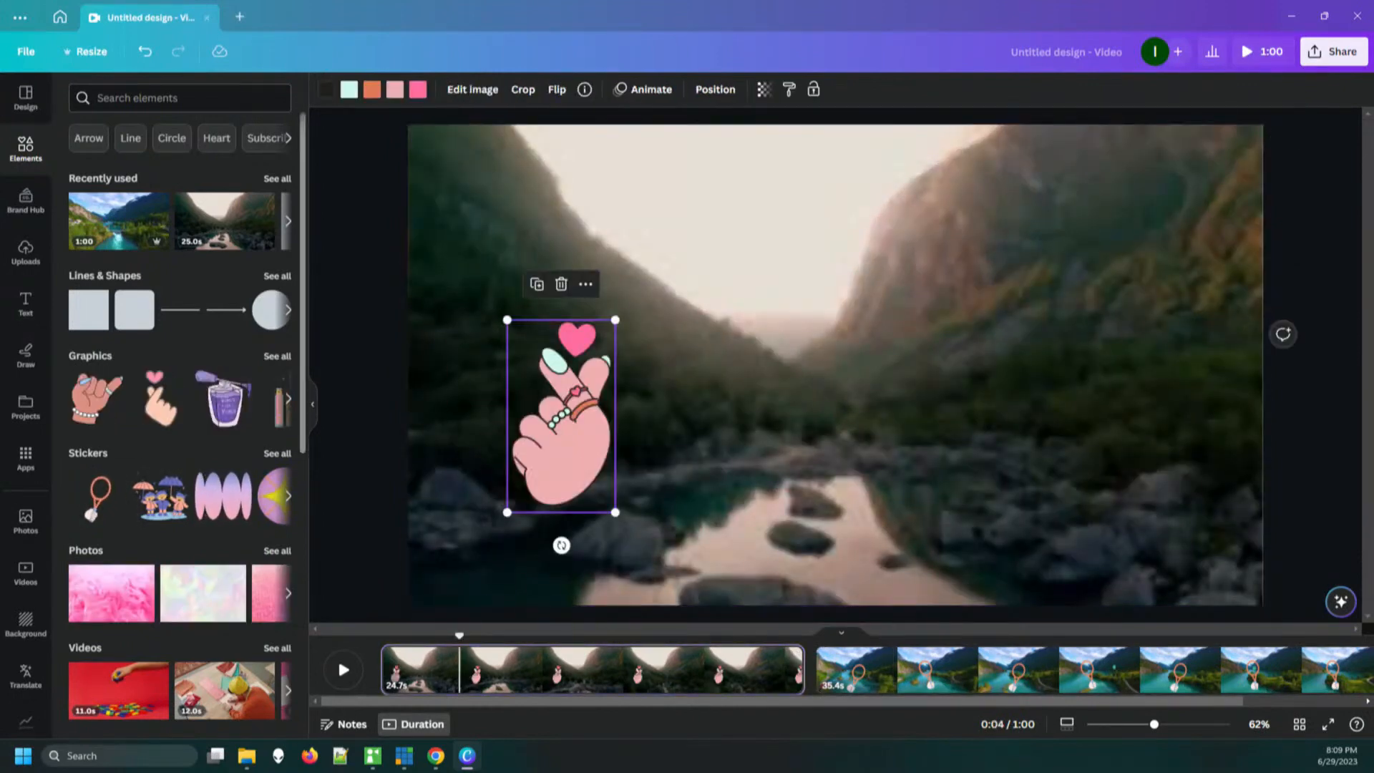
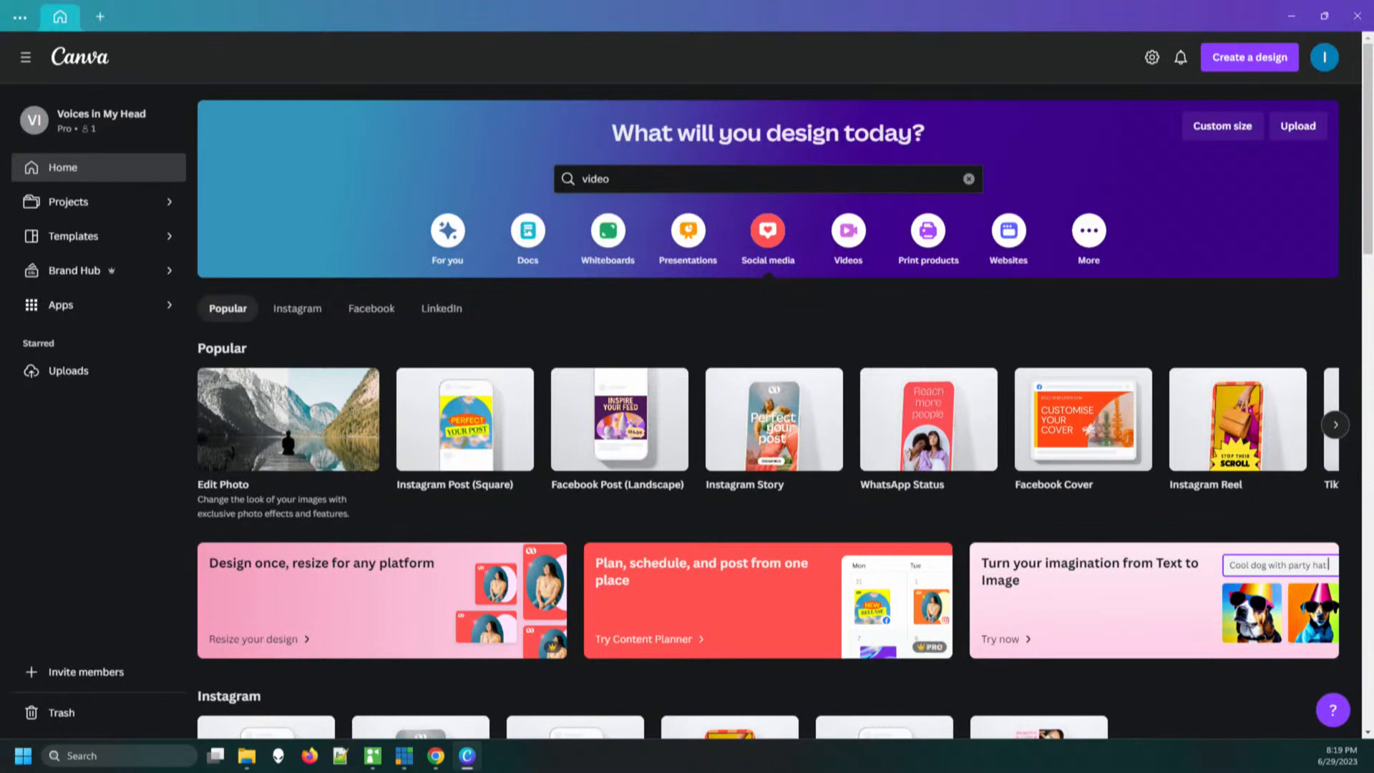
Create a blank square Instagram post and fill its page background with the purple-to-turquoise gradient
{"action": "mouse_move", "coordinate": [465, 419]}
{"action": "left_click", "coordinate": [465, 420]}
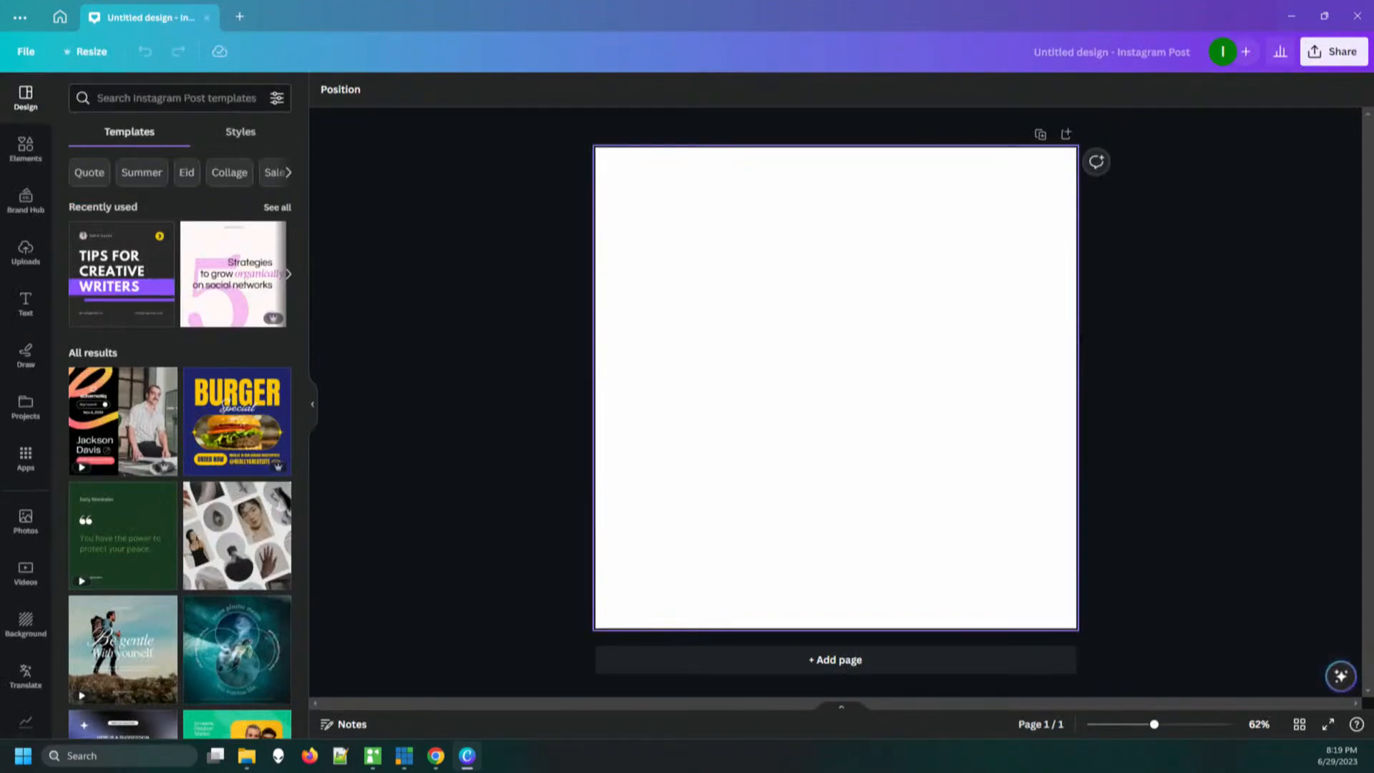
{"action": "left_click", "coordinate": [836, 388]}
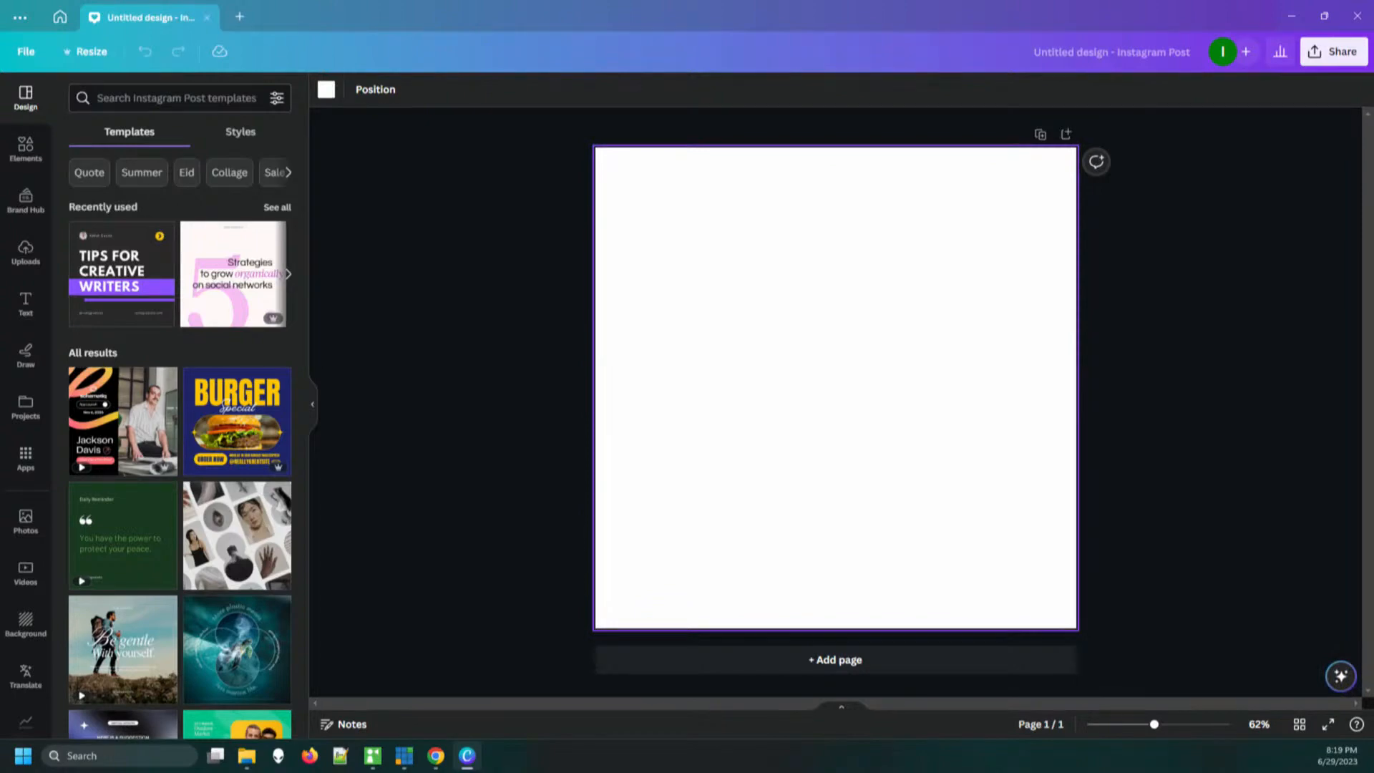
{"action": "left_click", "coordinate": [326, 90]}
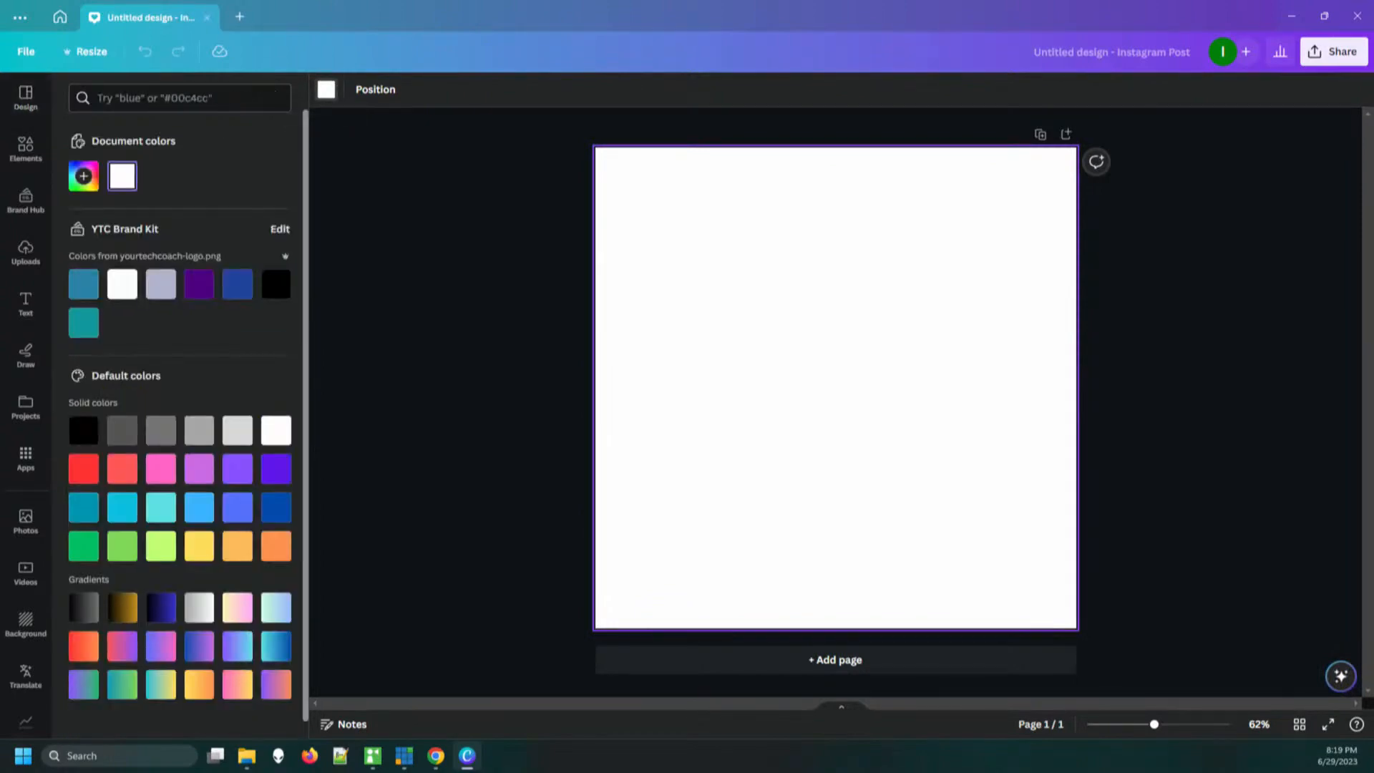
{"action": "left_click", "coordinate": [238, 646]}
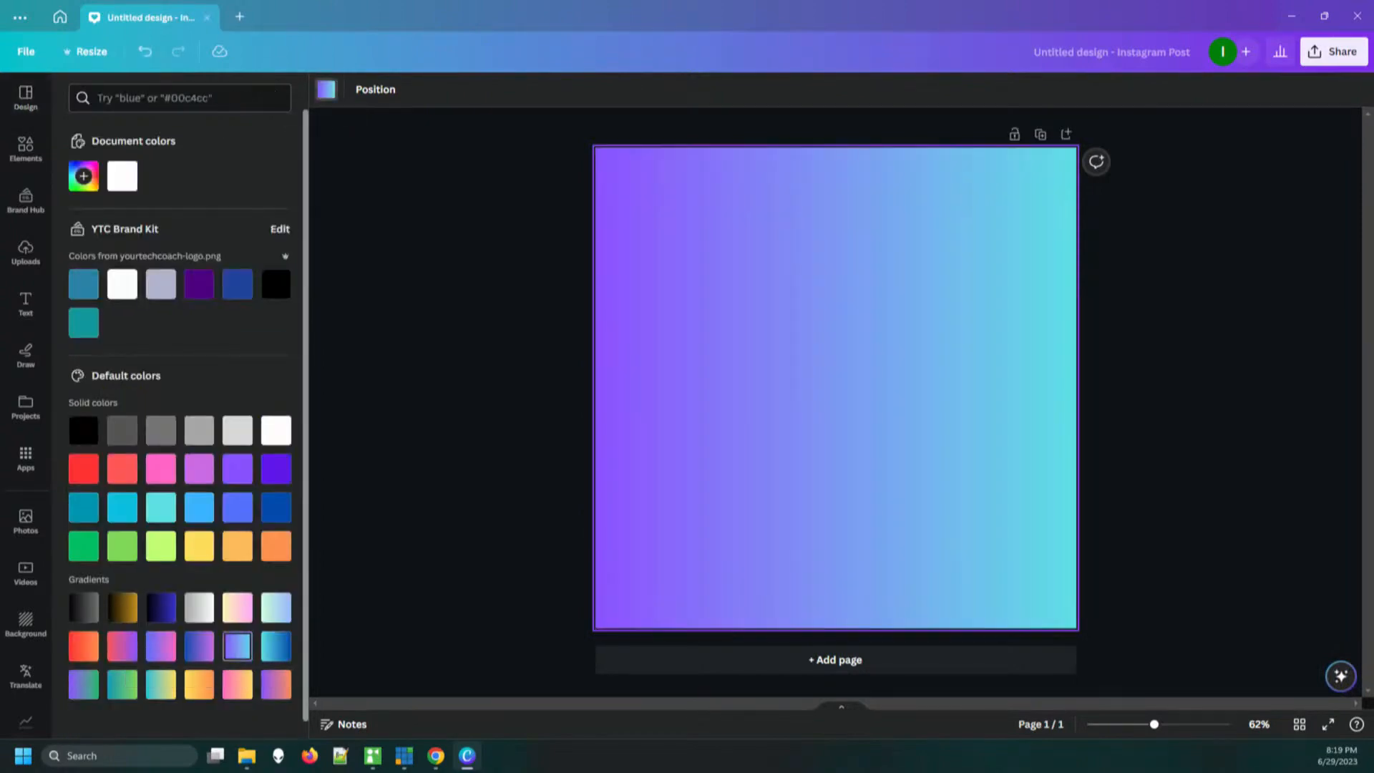
{"action": "left_click", "coordinate": [835, 388]}
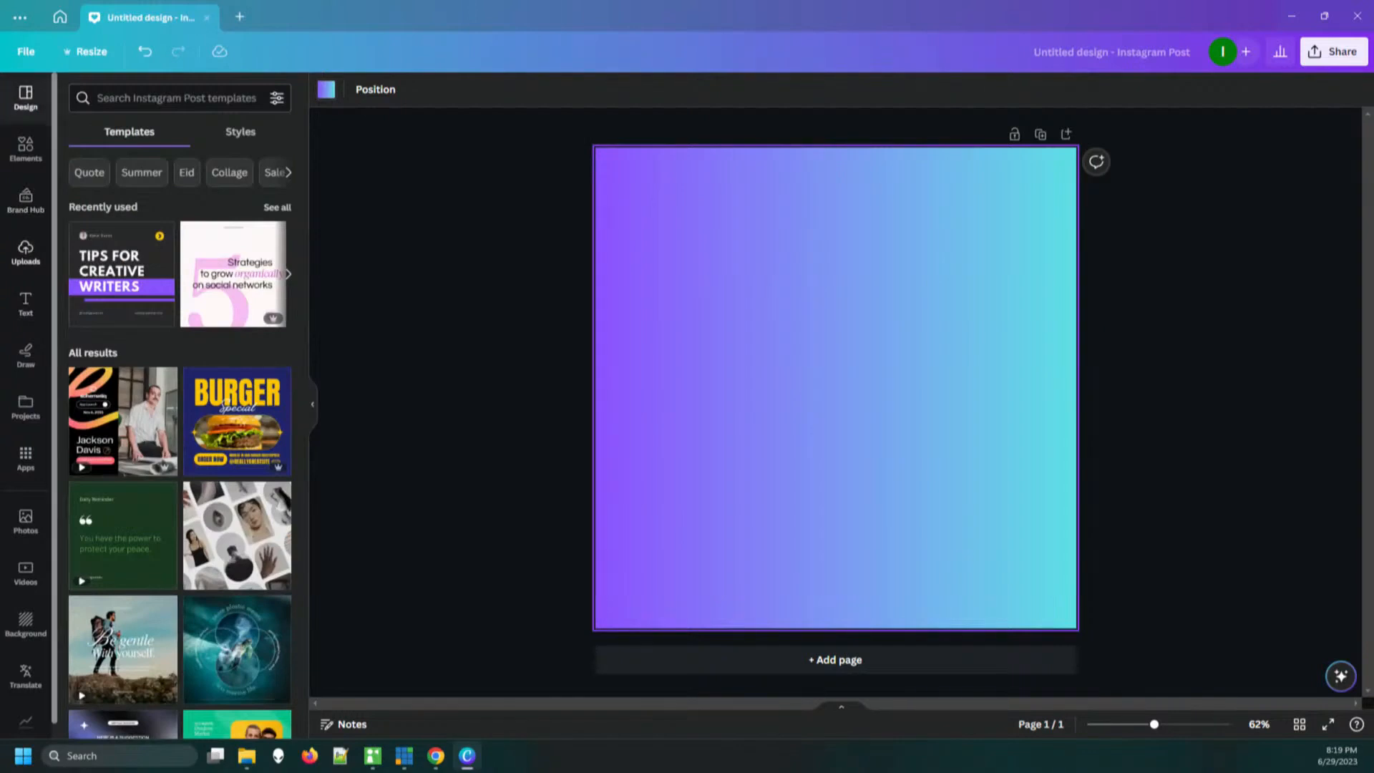
Add the uploaded photo of the small rabbit in the grass to the lower middle of the page
{"action": "left_click", "coordinate": [26, 252]}
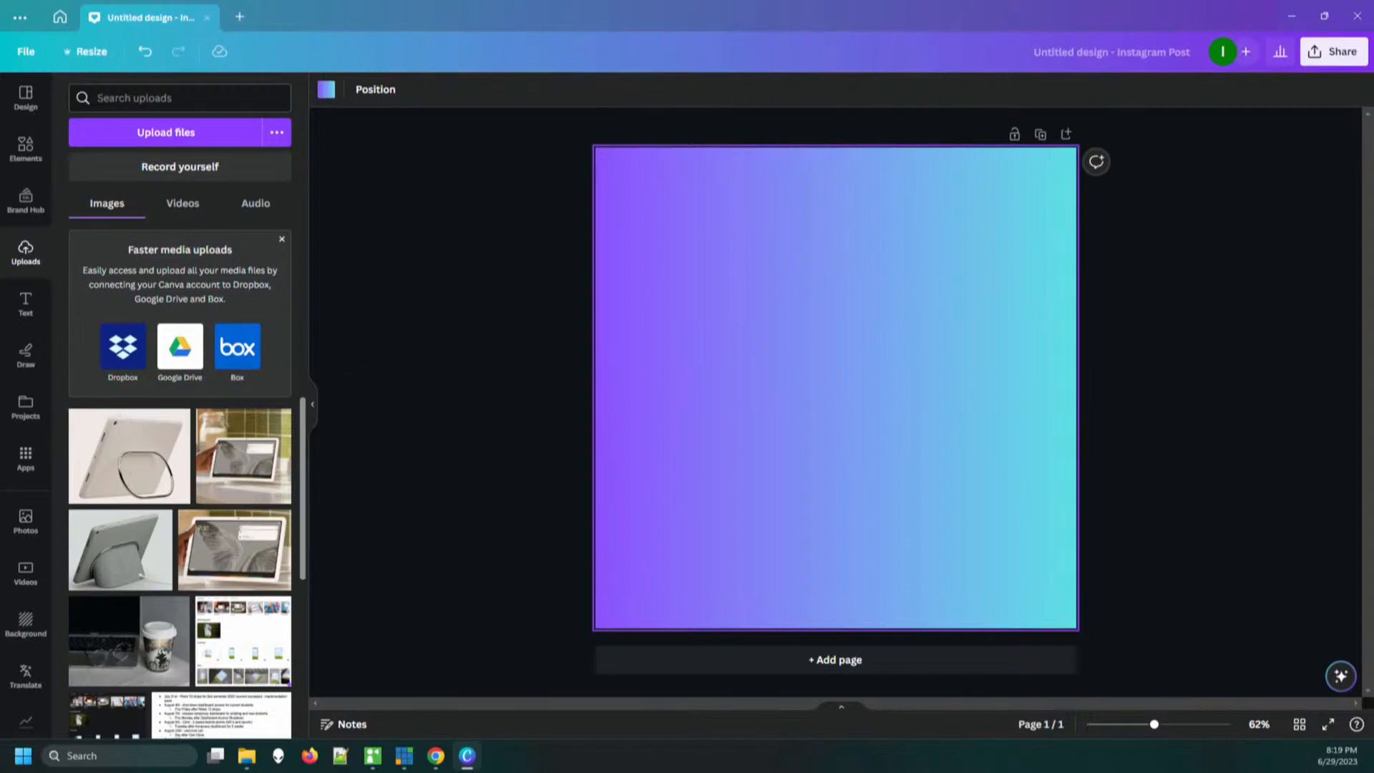
{"action": "scroll", "coordinate": [179, 565], "scroll_direction": "down", "scroll_amount": 2}
{"action": "scroll", "coordinate": [179, 565], "scroll_direction": "down", "scroll_amount": 5}
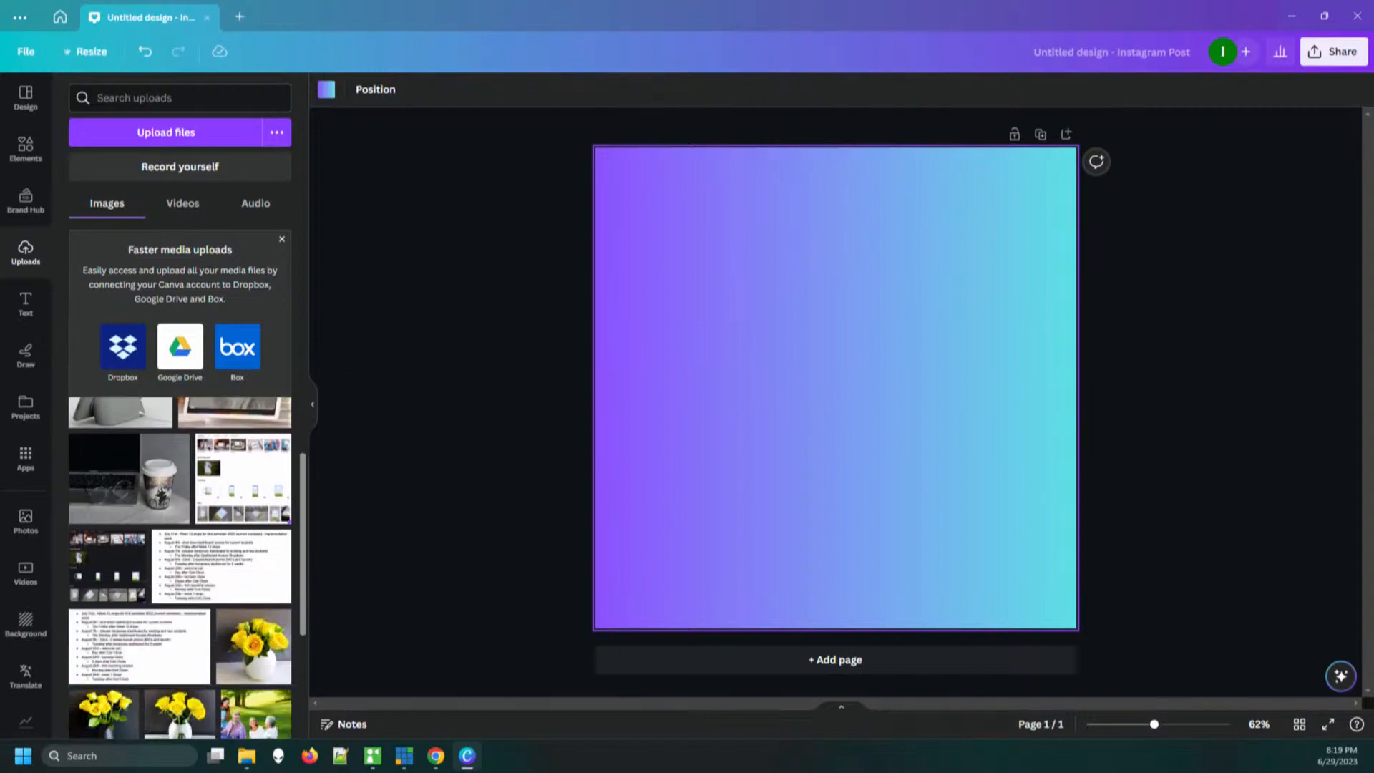
{"action": "scroll", "coordinate": [178, 565], "scroll_direction": "up", "scroll_amount": 5}
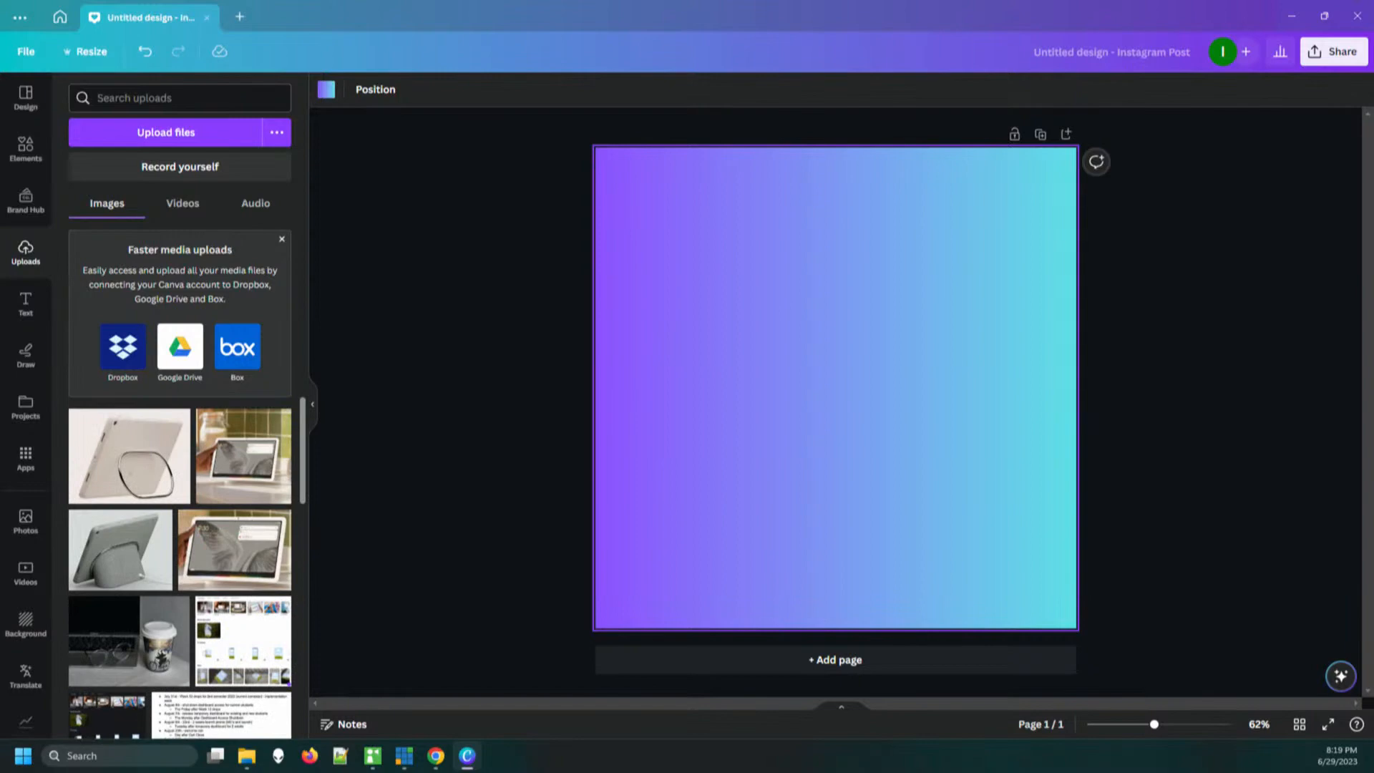
{"action": "scroll", "coordinate": [179, 565], "scroll_direction": "down", "scroll_amount": 7}
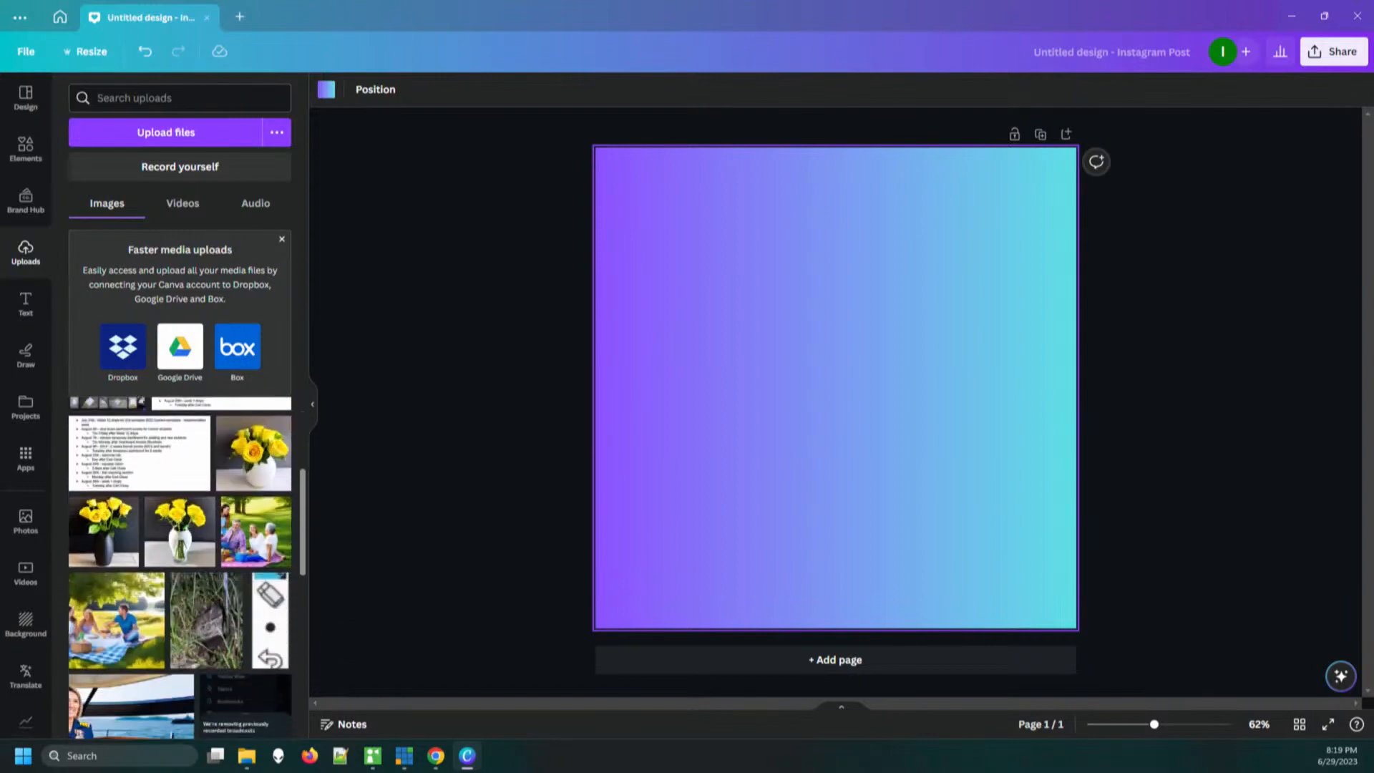
{"action": "left_click_drag", "start_coordinate": [303, 531], "coordinate": [302, 535]}
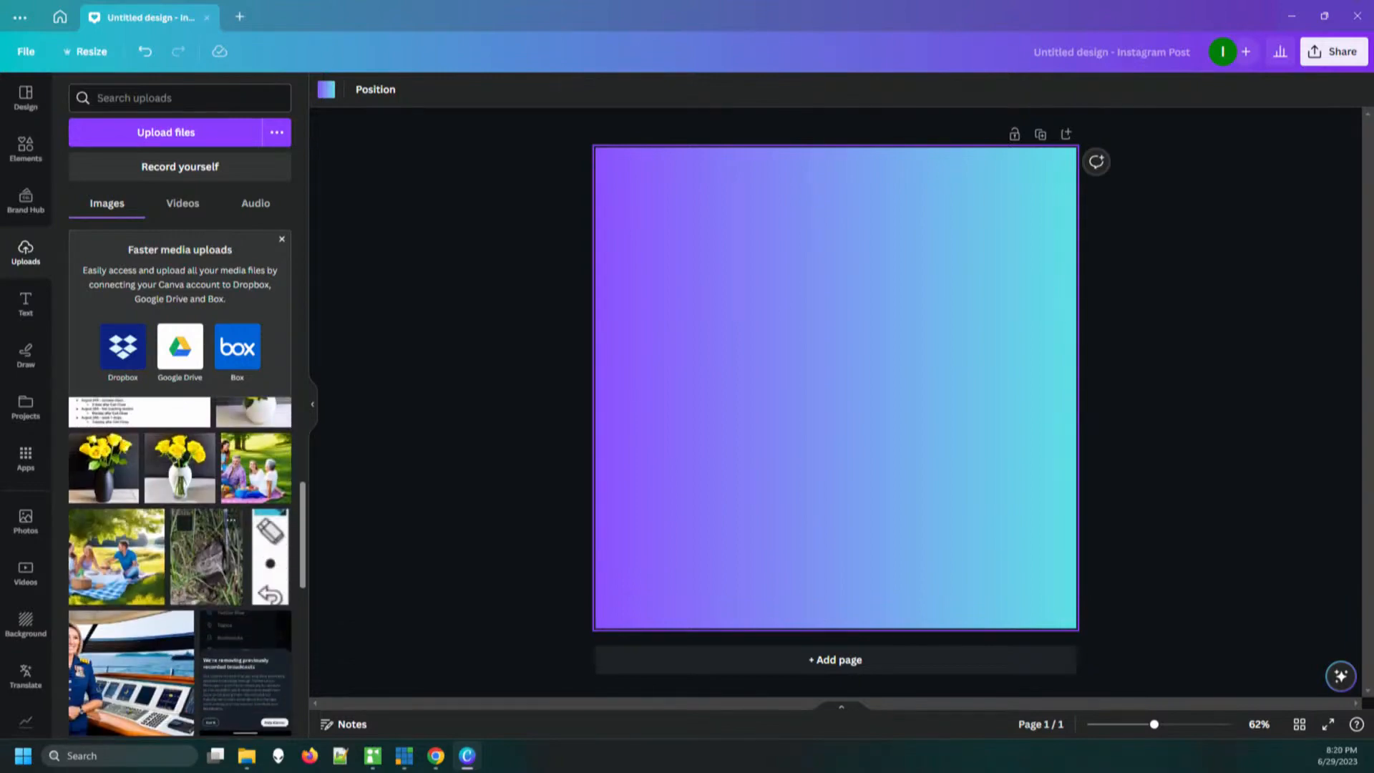
{"action": "left_click_drag", "start_coordinate": [206, 556], "coordinate": [840, 474]}
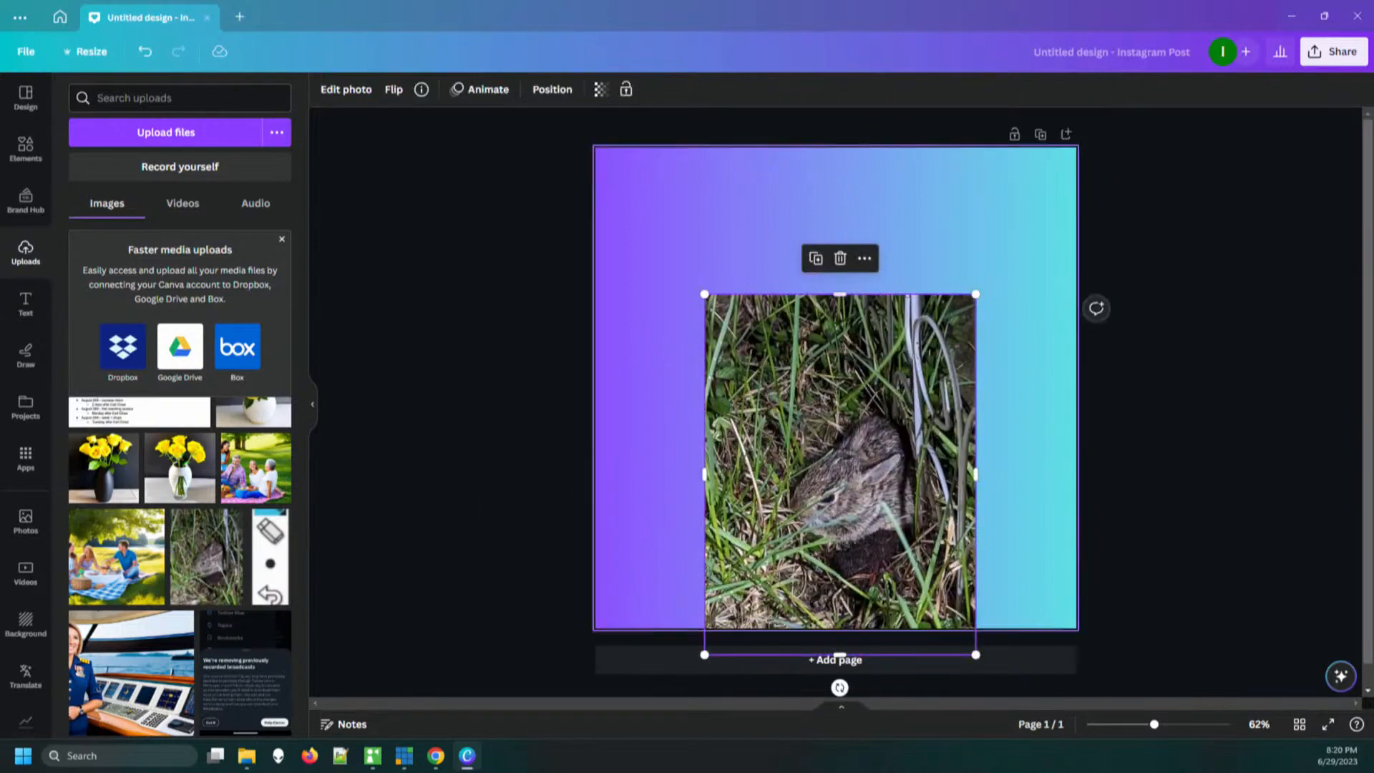
Crop the rabbit photo to a nearly square shape around the animal and move it to the page's upper-right area
{"action": "left_click_drag", "start_coordinate": [840, 294], "coordinate": [840, 376]}
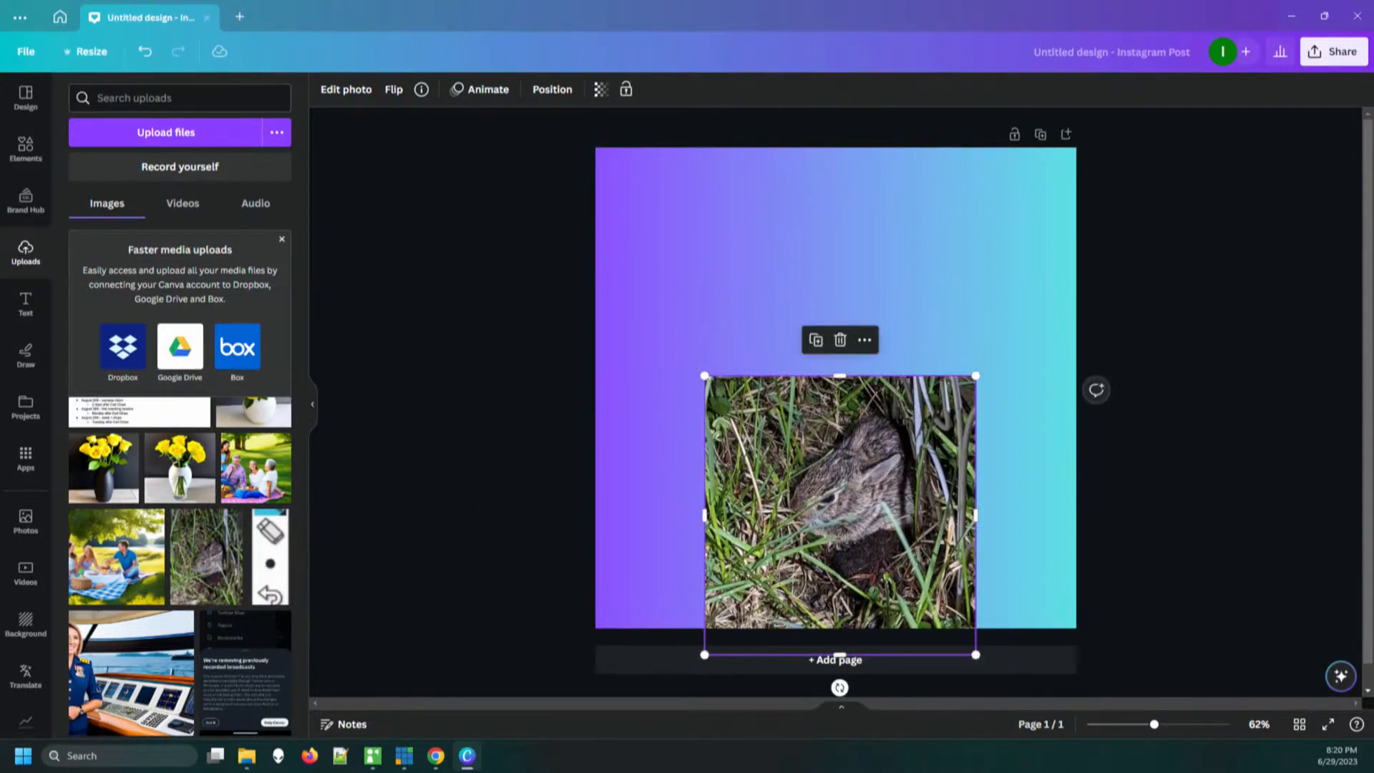
{"action": "left_click_drag", "start_coordinate": [840, 654], "coordinate": [840, 588]}
{"action": "left_click_drag", "start_coordinate": [705, 481], "coordinate": [741, 481]}
{"action": "left_click_drag", "start_coordinate": [975, 482], "coordinate": [1017, 295]}
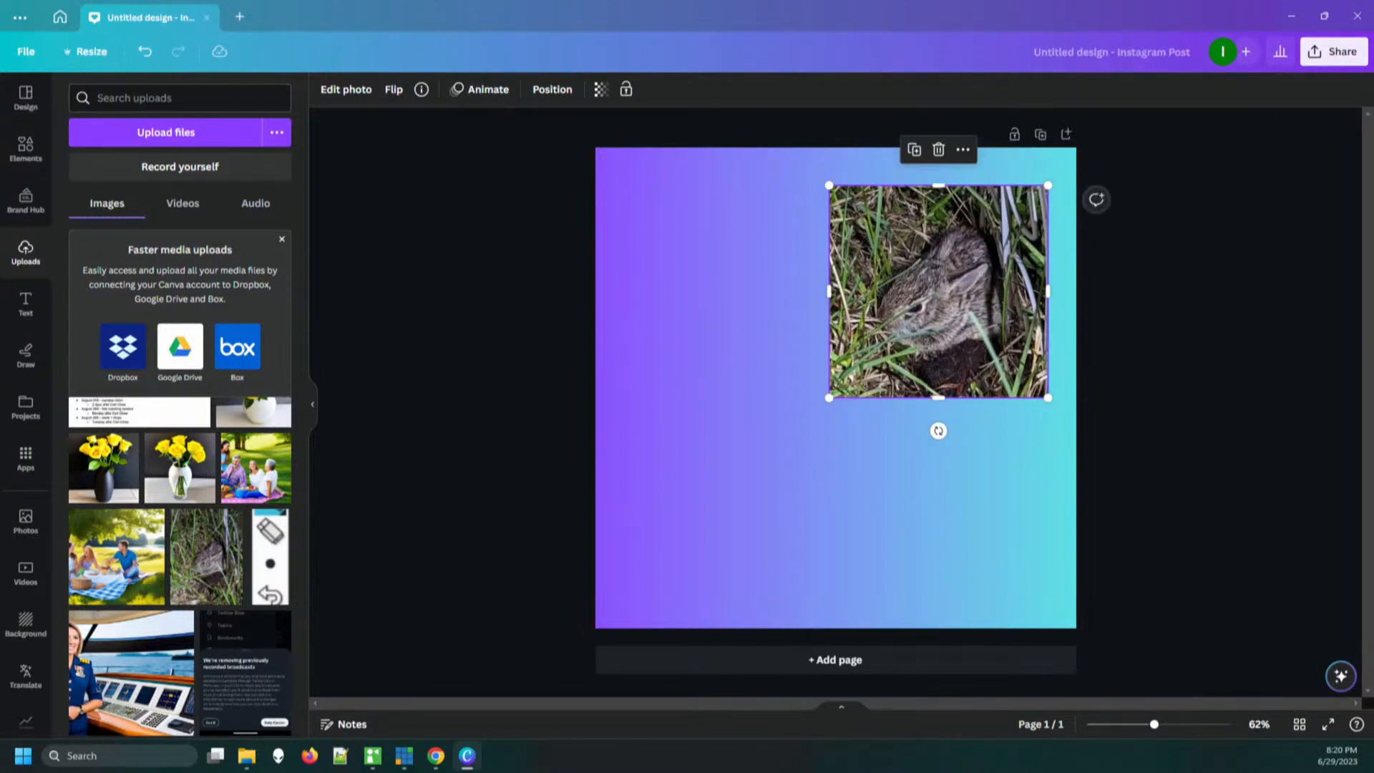
Add the "FEELIN' CUTE" font combination, shrink it, tilt it slightly and place it over the rabbit photo's upper-left corner
{"action": "left_click", "coordinate": [25, 304]}
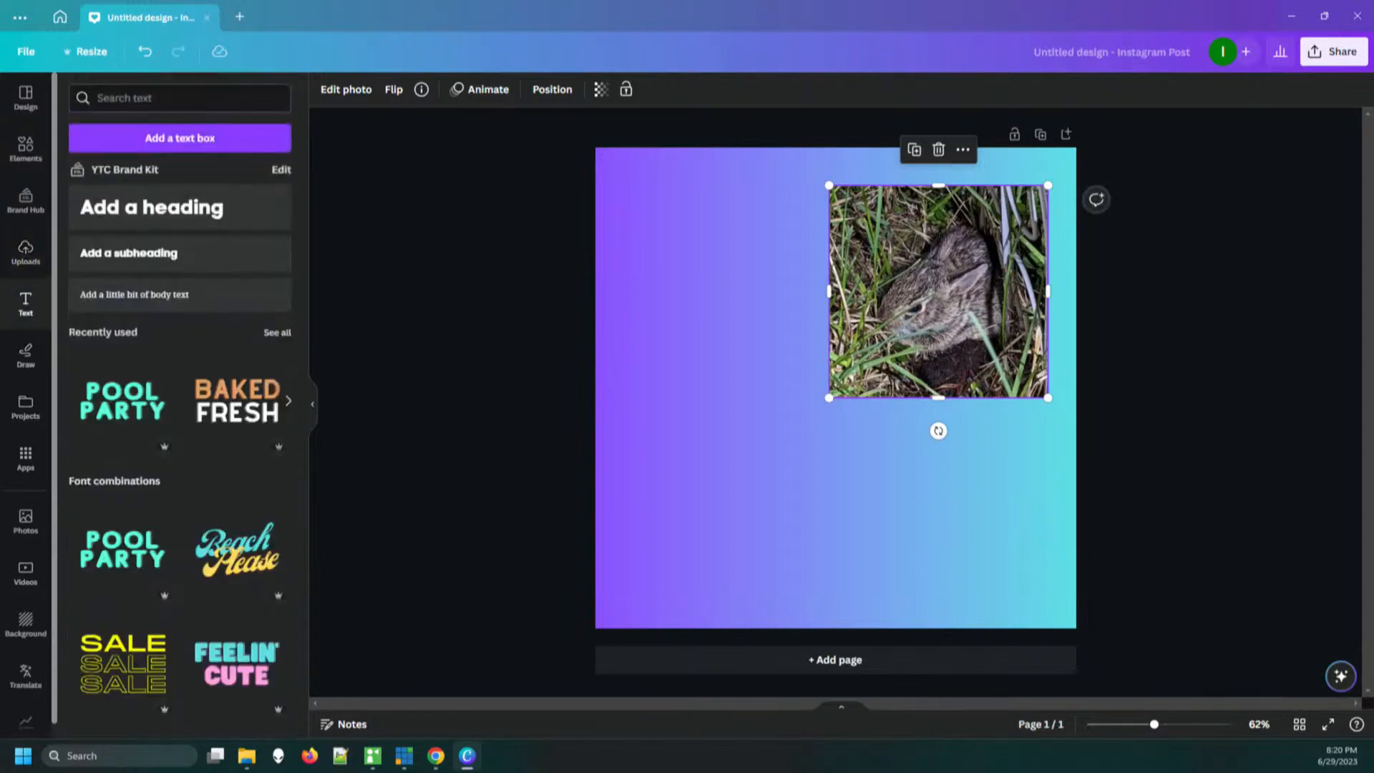
{"action": "left_click", "coordinate": [236, 664]}
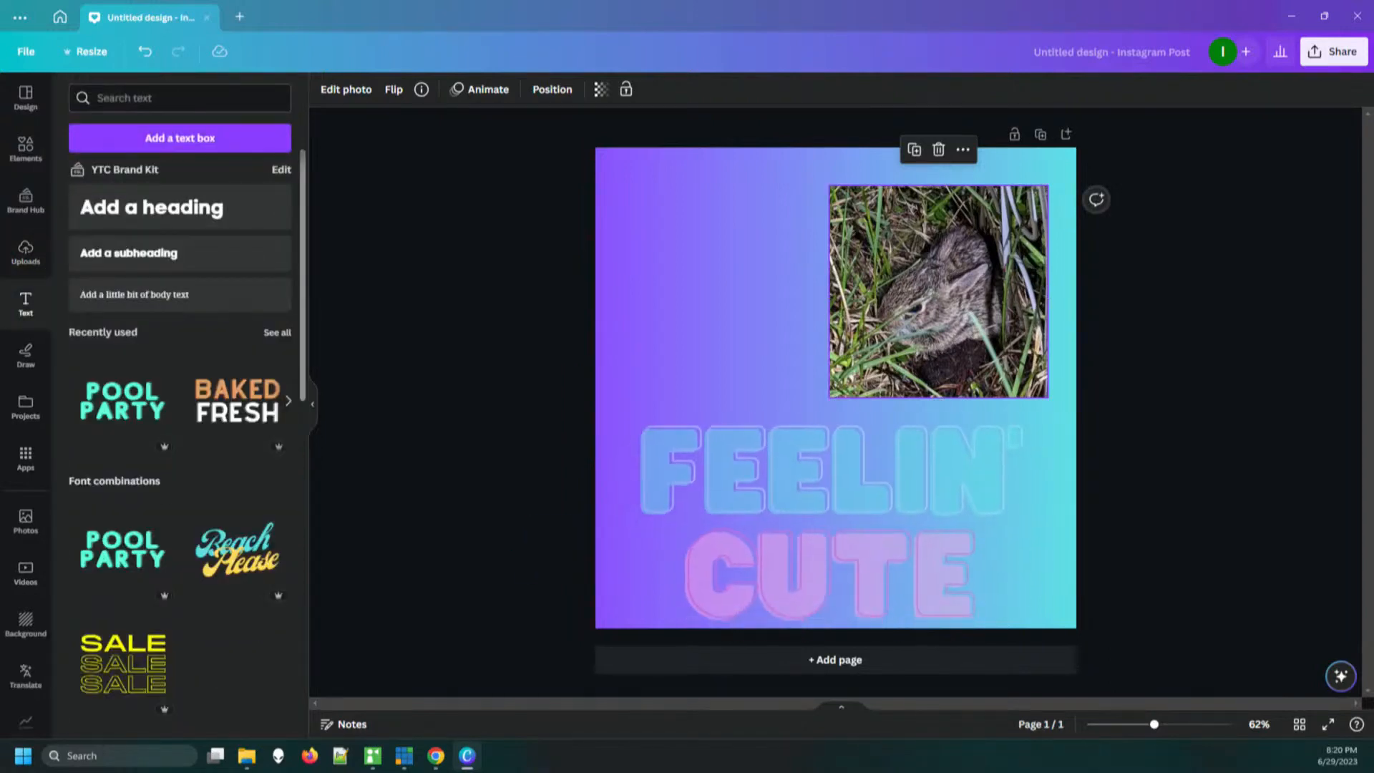
{"action": "left_click_drag", "start_coordinate": [634, 418], "coordinate": [847, 546]}
{"action": "left_click_drag", "start_coordinate": [931, 591], "coordinate": [935, 230]}
{"action": "left_click_drag", "start_coordinate": [851, 284], "coordinate": [862, 278]}
{"action": "left_click_drag", "start_coordinate": [944, 312], "coordinate": [952, 311]}
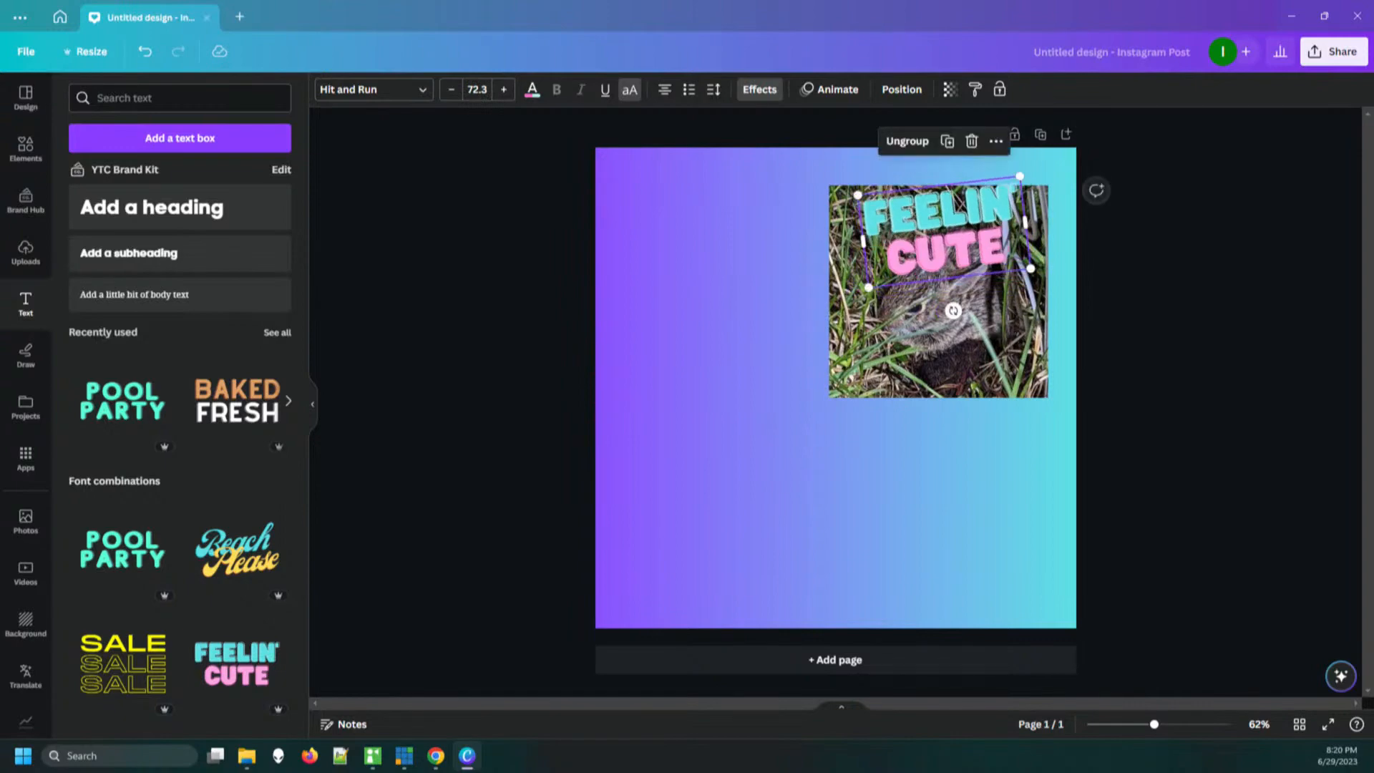
{"action": "left_click_drag", "start_coordinate": [942, 240], "coordinate": [858, 231]}
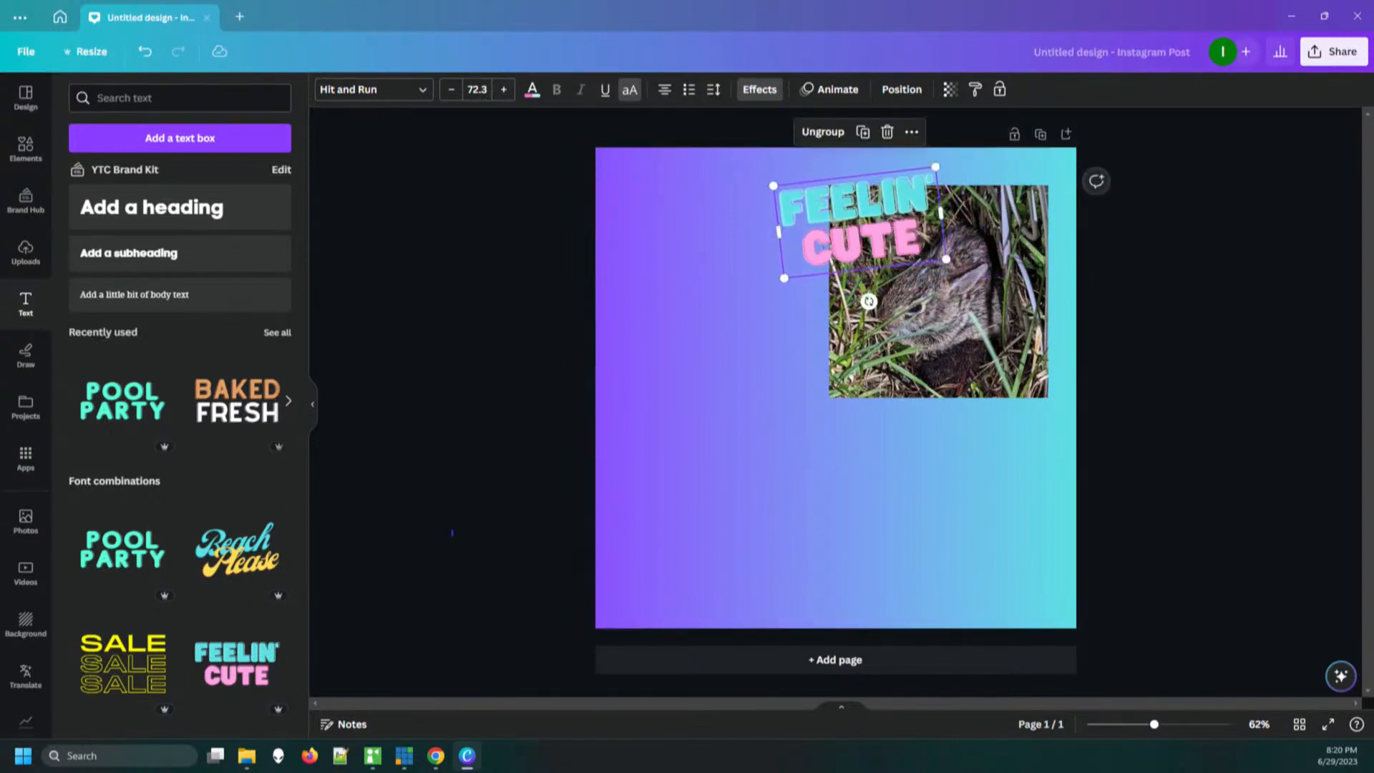
{"action": "left_click", "coordinate": [451, 532]}
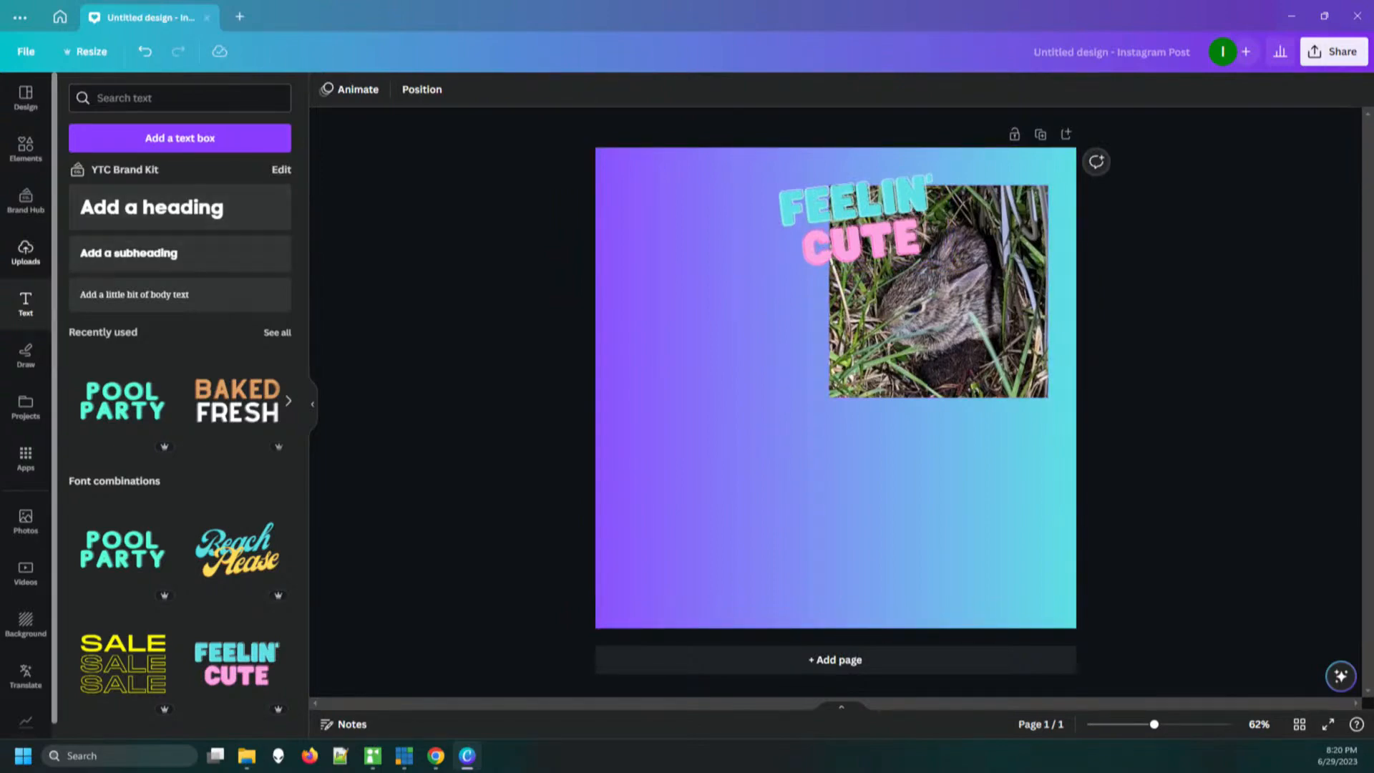
Add the recently used blue flower-shaped frame and fill it with the rabbit photo in the page's upper-right area, behind the text
{"action": "left_click", "coordinate": [25, 148]}
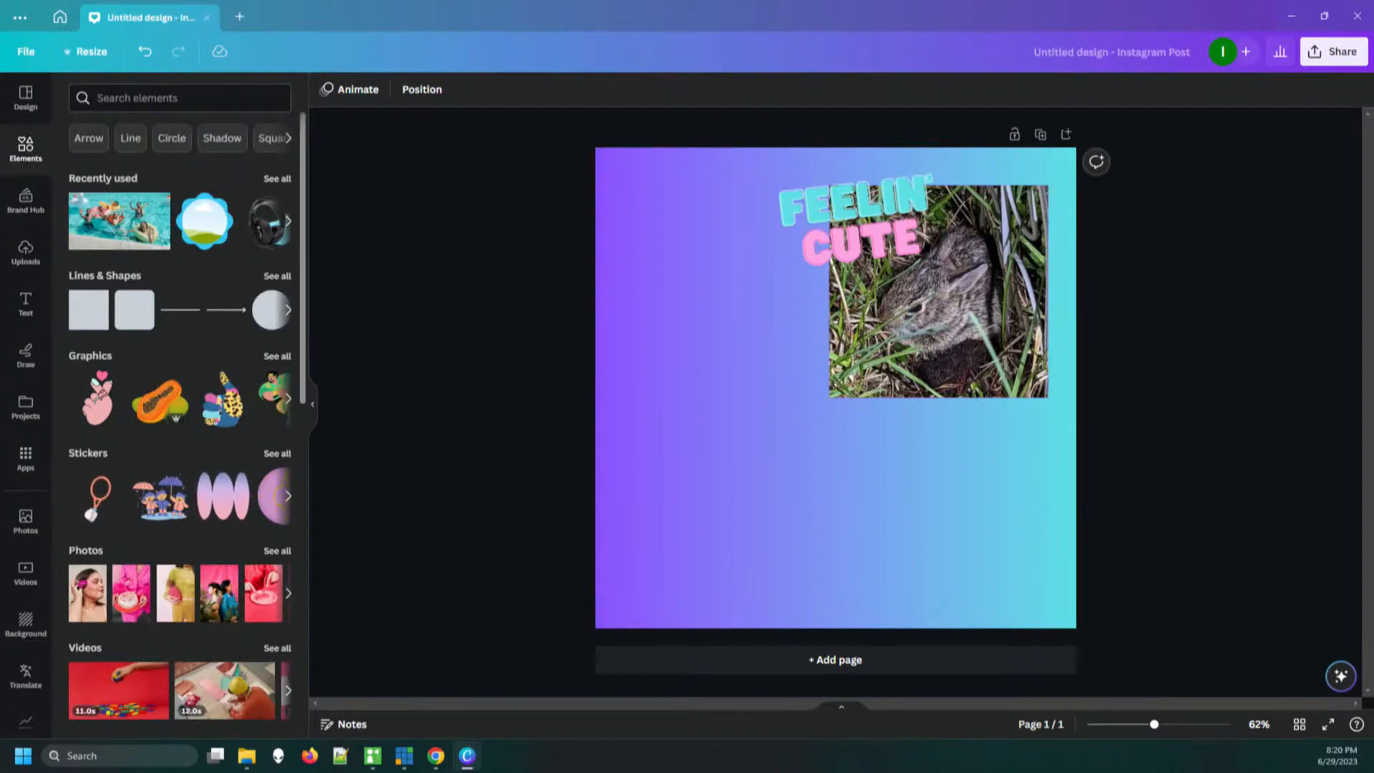
{"action": "left_click_drag", "start_coordinate": [204, 220], "coordinate": [752, 494]}
{"action": "mouse_move", "coordinate": [938, 291]}
{"action": "left_mouse_down"}
{"action": "mouse_move", "coordinate": [755, 473]}
{"action": "mouse_move", "coordinate": [879, 437]}
{"action": "mouse_move", "coordinate": [966, 310]}
{"action": "mouse_move", "coordinate": [951, 296]}
{"action": "left_mouse_up"}
{"action": "left_click", "coordinate": [869, 243]}
{"action": "left_click", "coordinate": [844, 487]}
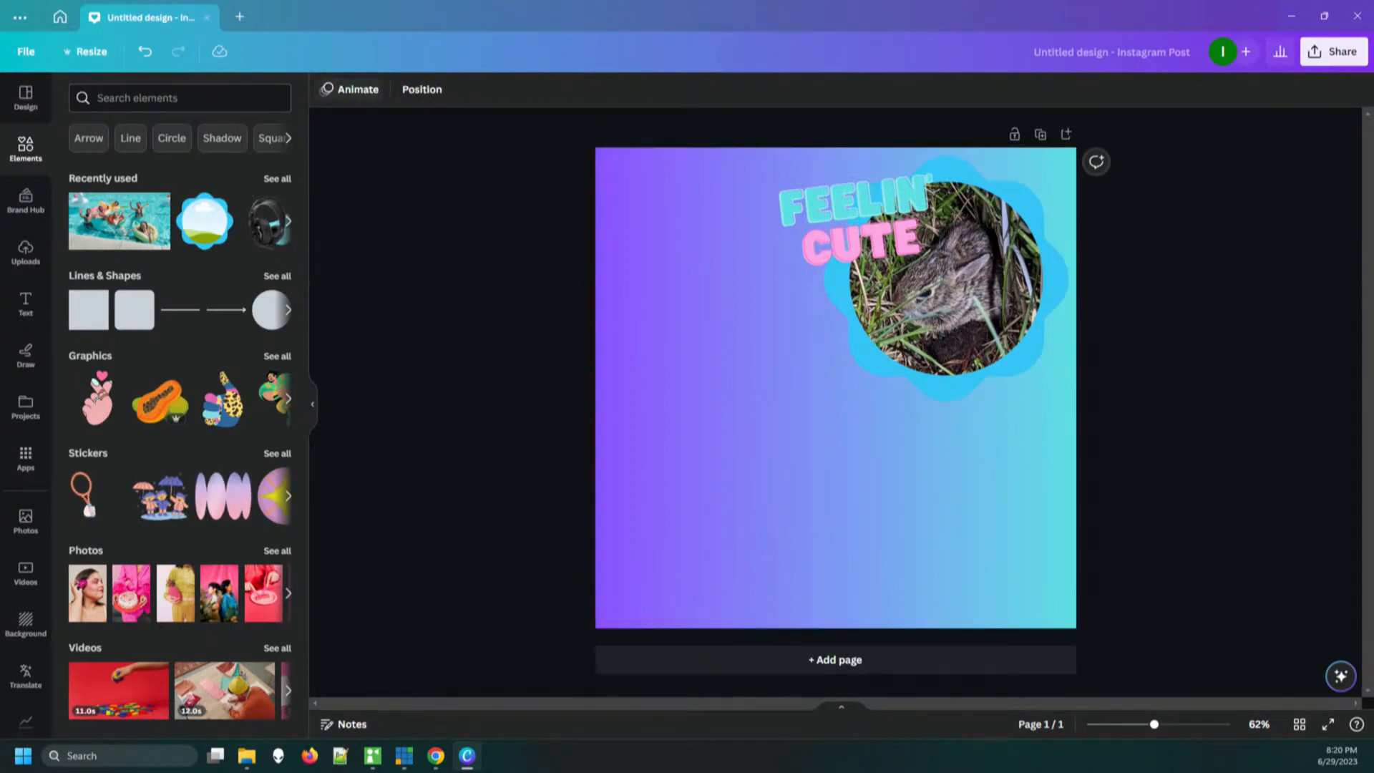
Try the yellow-pink, green-blue, black-blue and grey-white gradients as the page background
{"action": "left_click", "coordinate": [758, 444]}
{"action": "left_click", "coordinate": [326, 89]}
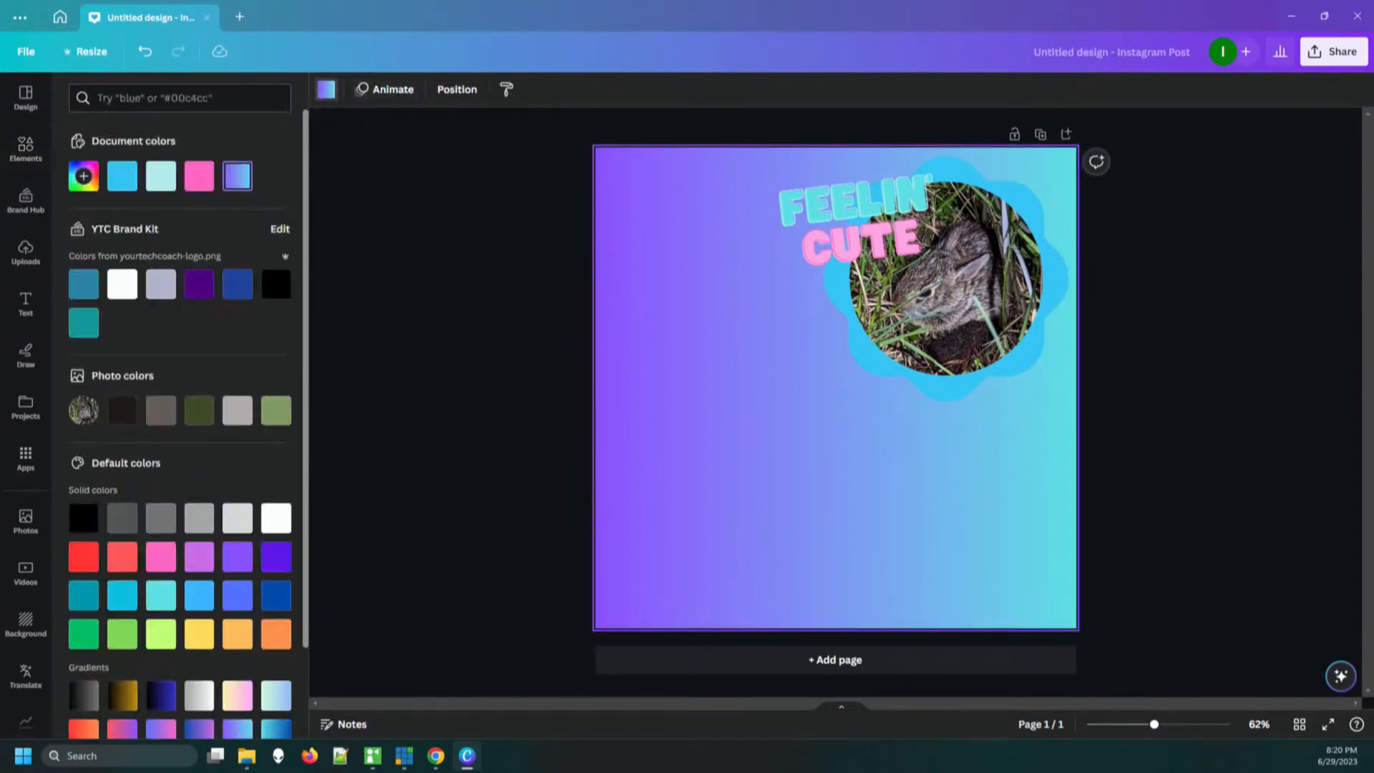
{"action": "left_click", "coordinate": [237, 696]}
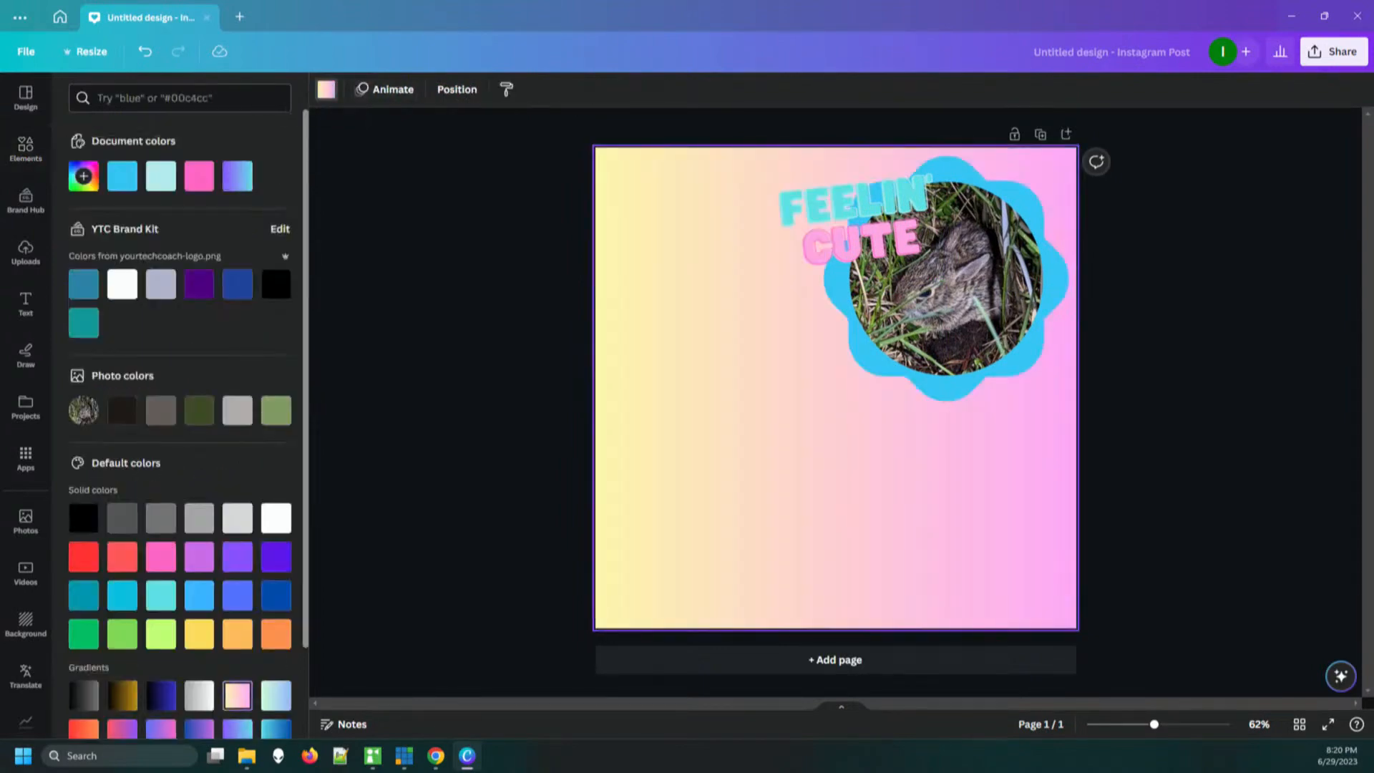
{"action": "left_click", "coordinate": [276, 695]}
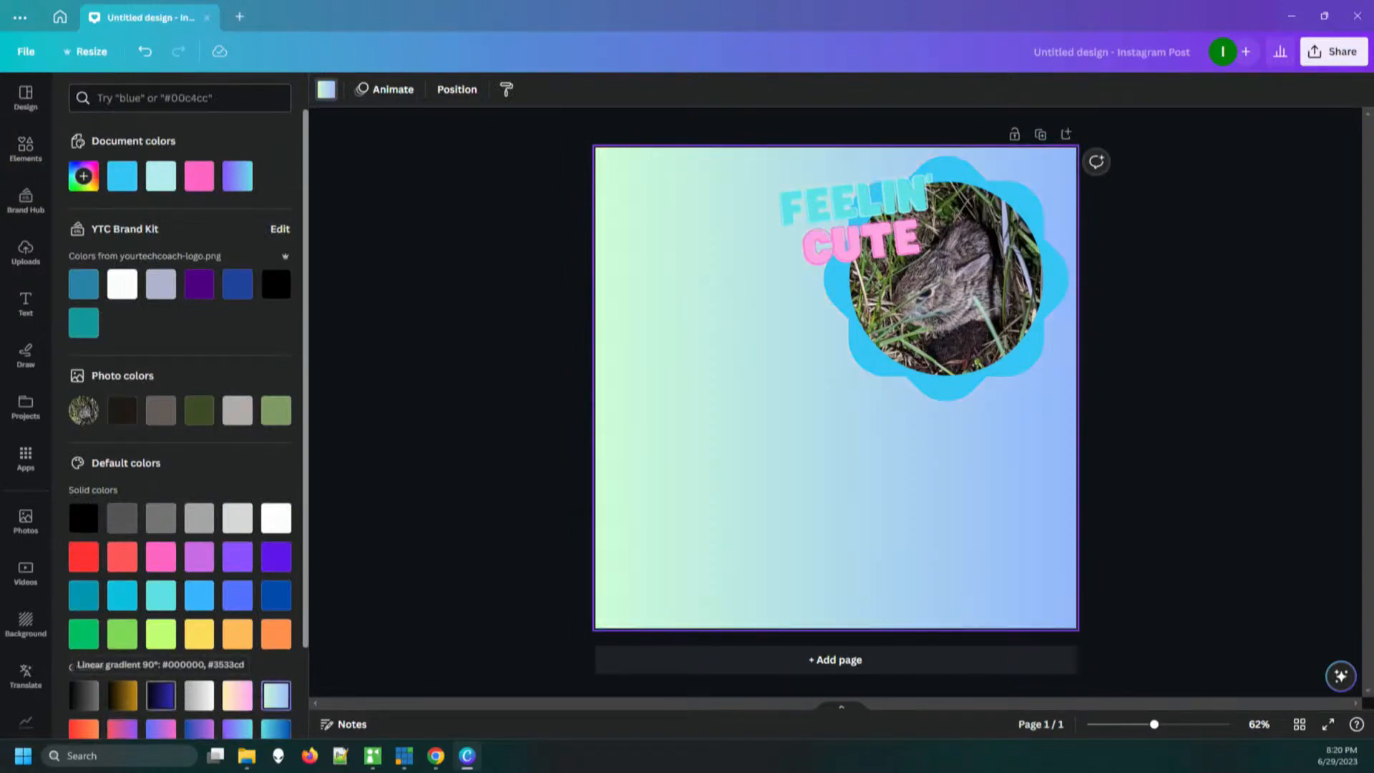
{"action": "left_click", "coordinate": [161, 696]}
{"action": "left_click", "coordinate": [199, 695]}
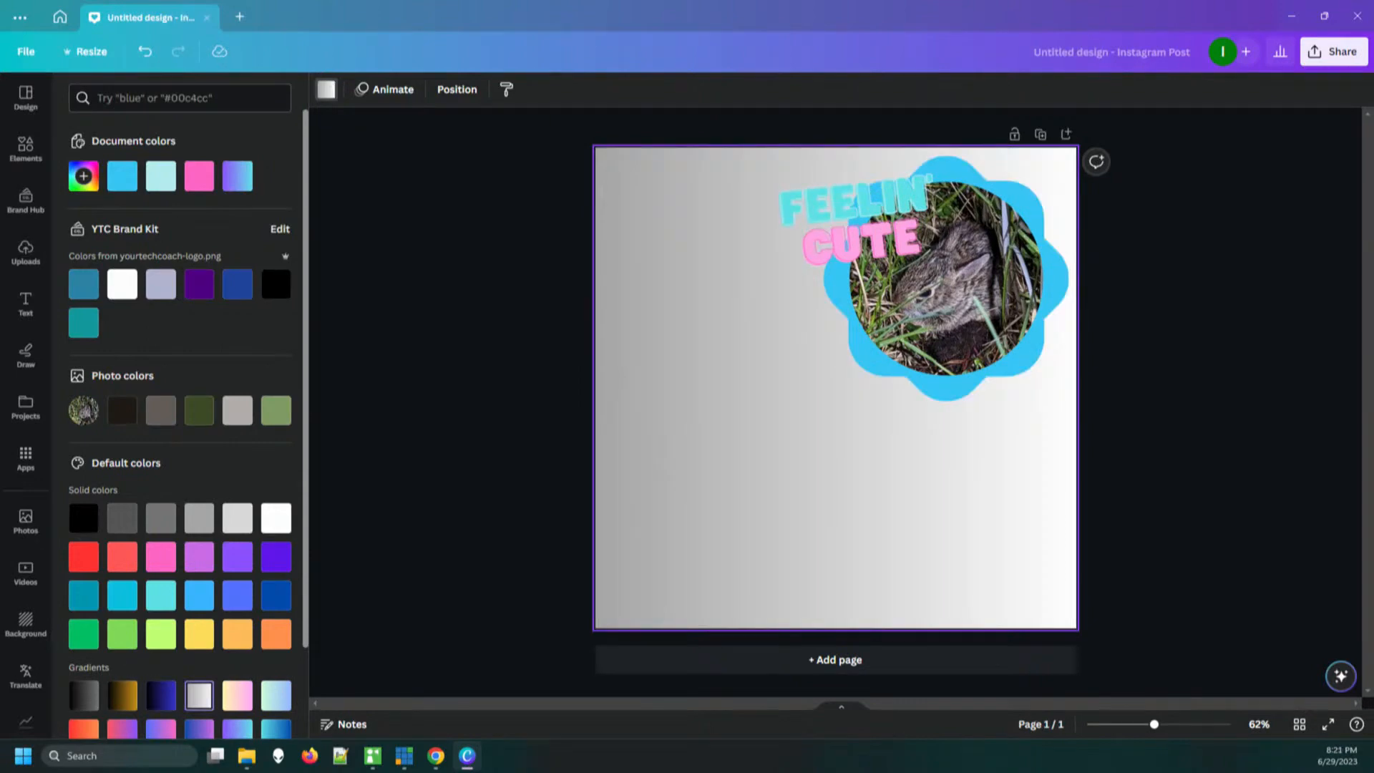
Set the page background to the yellow-to-orange gradient
{"action": "left_click", "coordinate": [25, 149]}
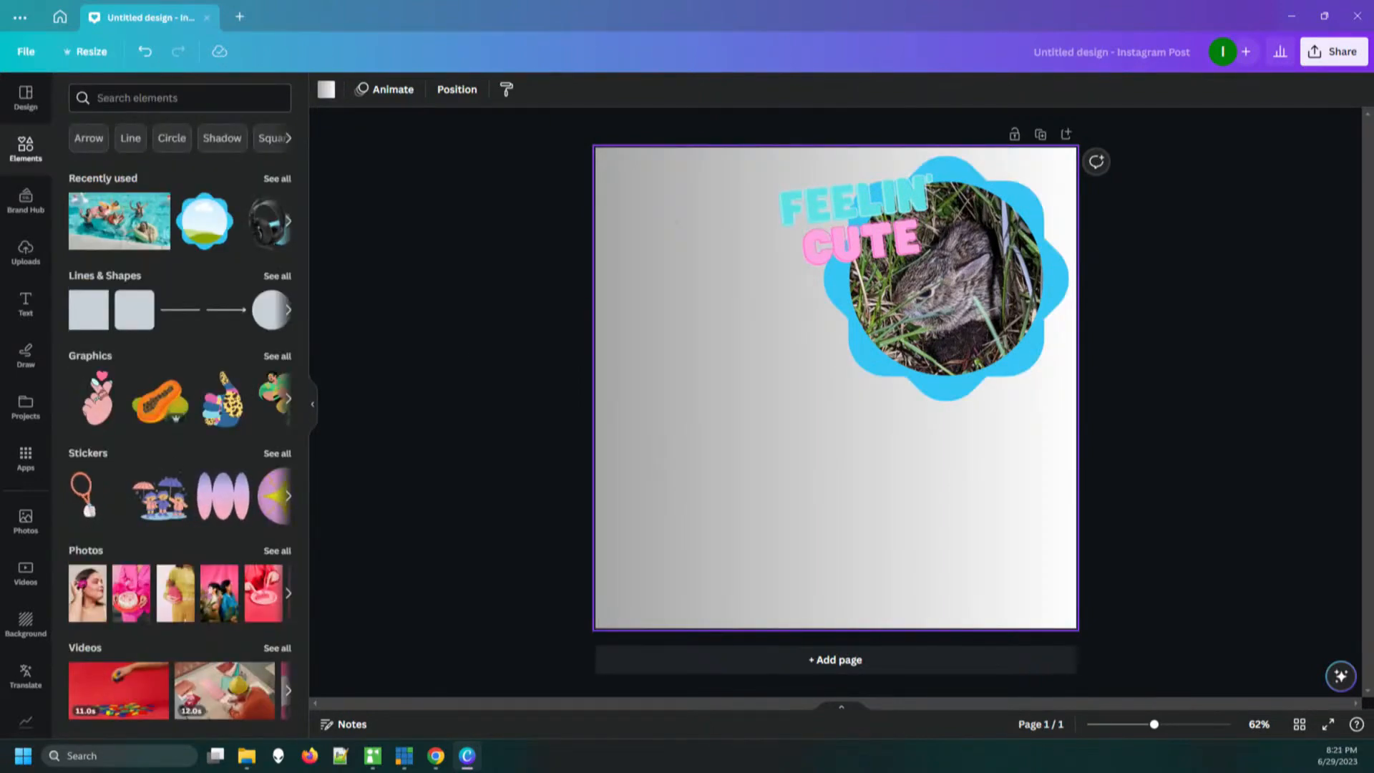
{"action": "left_click", "coordinate": [326, 89]}
{"action": "left_click", "coordinate": [326, 90]}
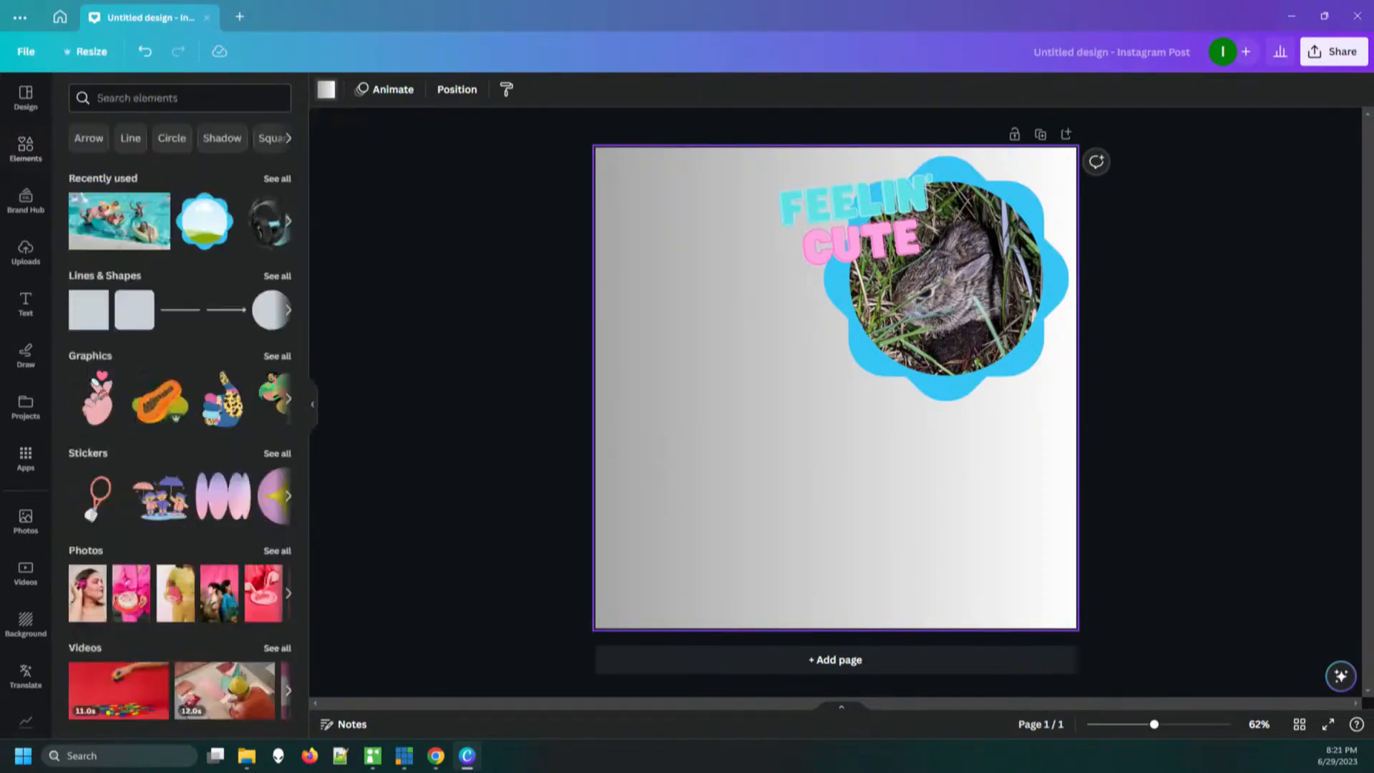
{"action": "left_click", "coordinate": [327, 90]}
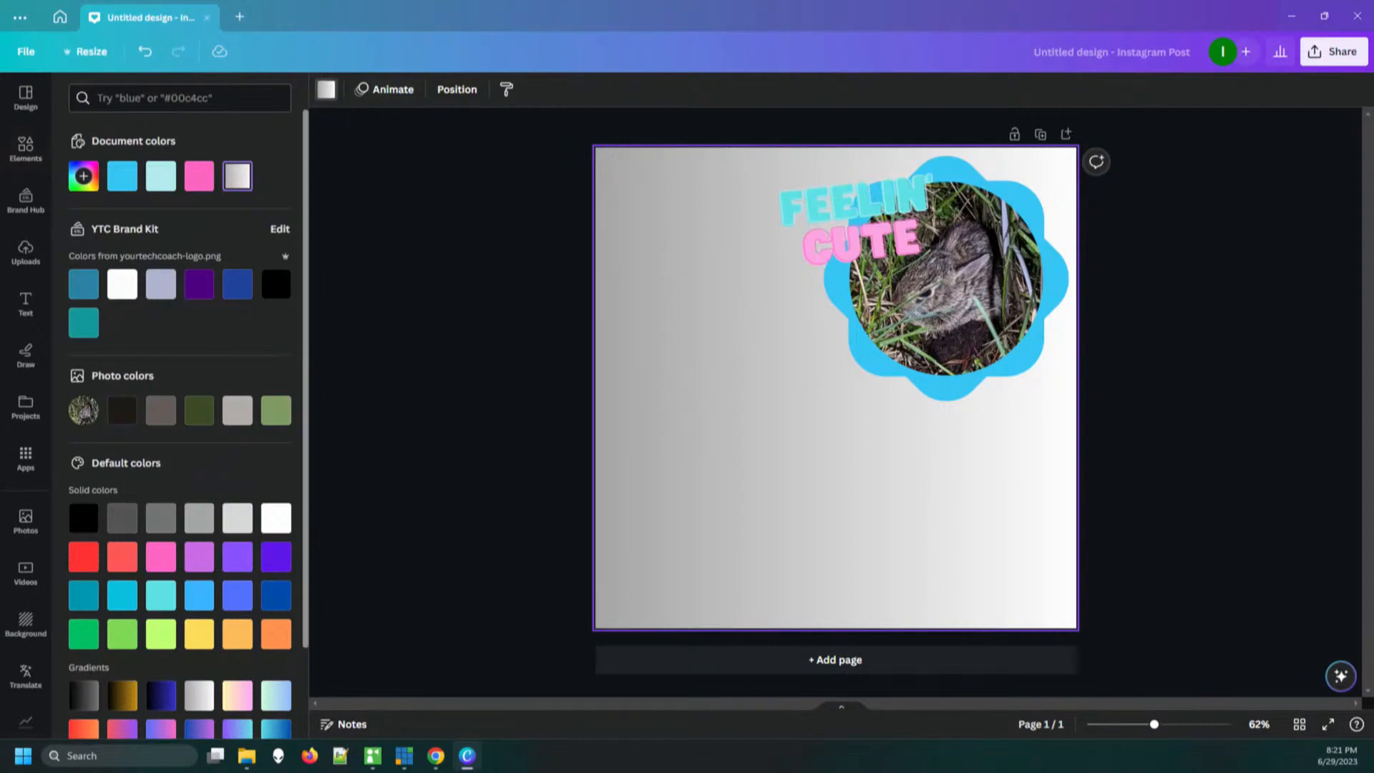
{"action": "scroll", "coordinate": [186, 422], "scroll_direction": "down", "scroll_amount": 2}
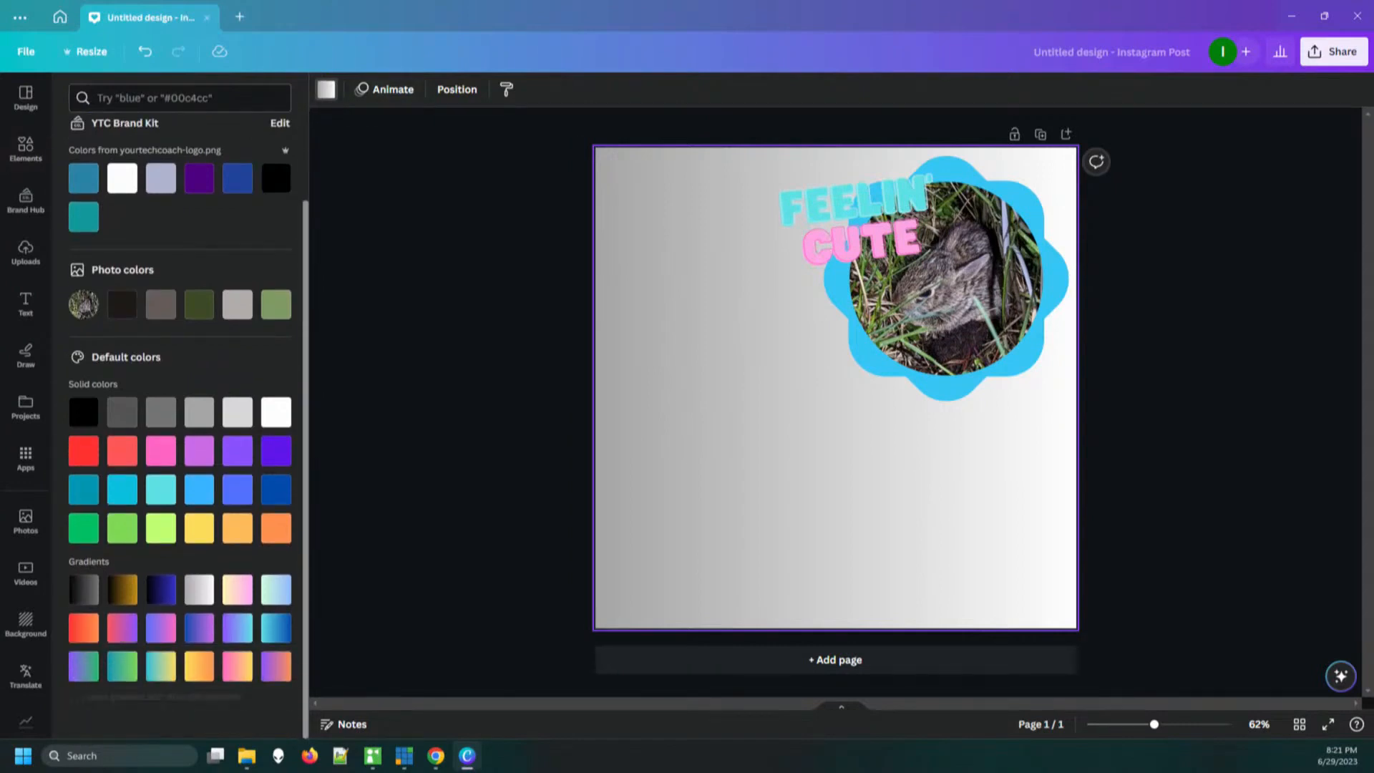
{"action": "left_click", "coordinate": [199, 667]}
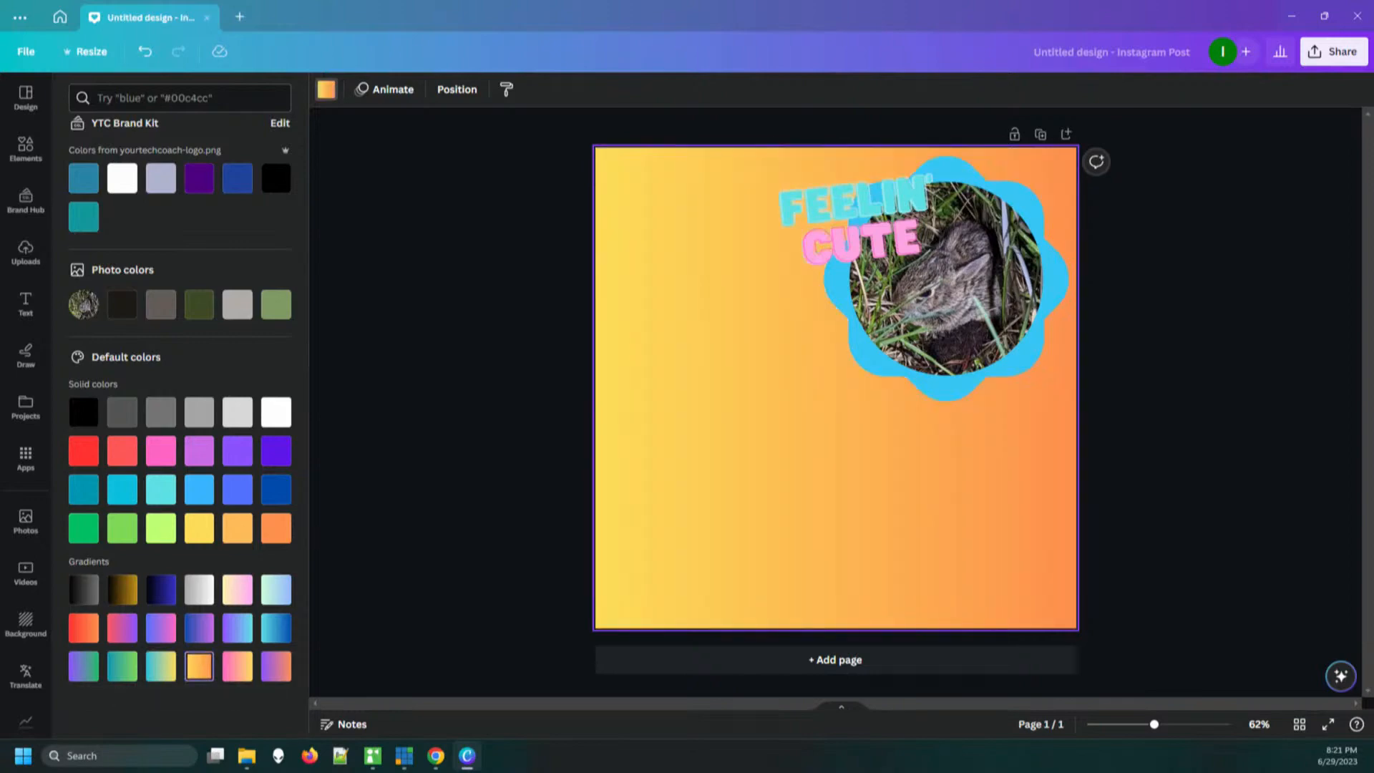
Shrink the "FEELIN' CUTE" text group and reposition it over the upper-left part of the flower frame
{"action": "left_click", "coordinate": [861, 242]}
{"action": "mouse_move", "coordinate": [861, 242]}
{"action": "left_mouse_down"}
{"action": "mouse_move", "coordinate": [917, 239]}
{"action": "mouse_move", "coordinate": [925, 388]}
{"action": "mouse_move", "coordinate": [872, 228]}
{"action": "left_mouse_up"}
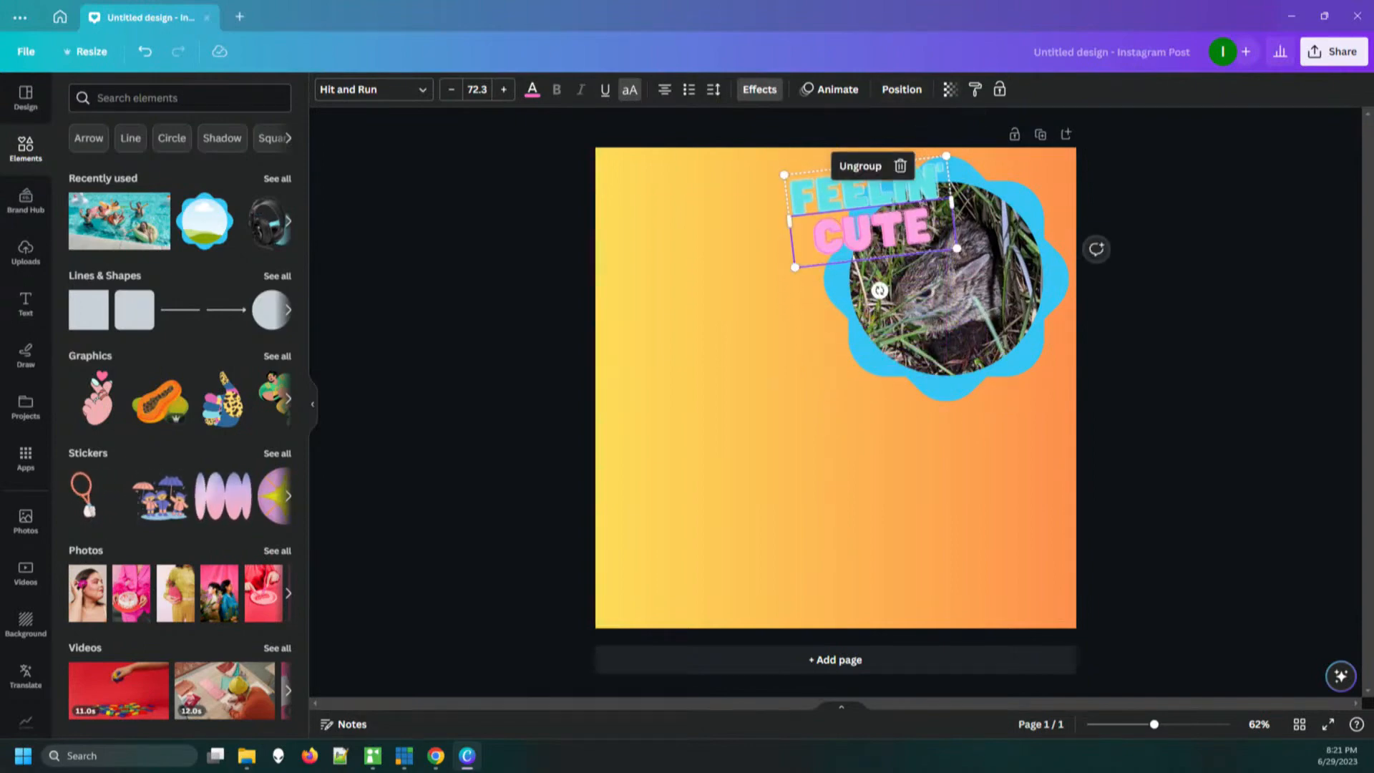
{"action": "left_click", "coordinate": [900, 128]}
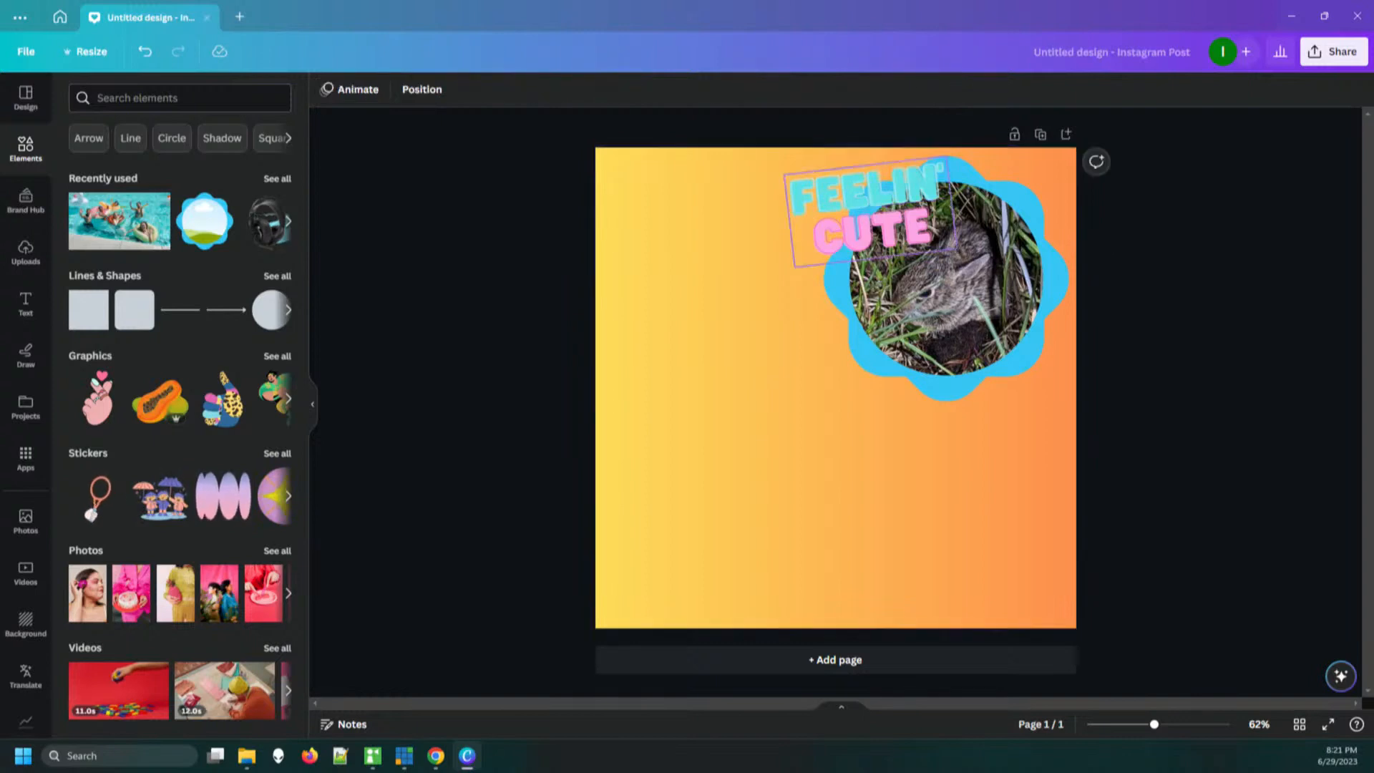
{"action": "left_click_drag", "start_coordinate": [869, 192], "coordinate": [890, 198]}
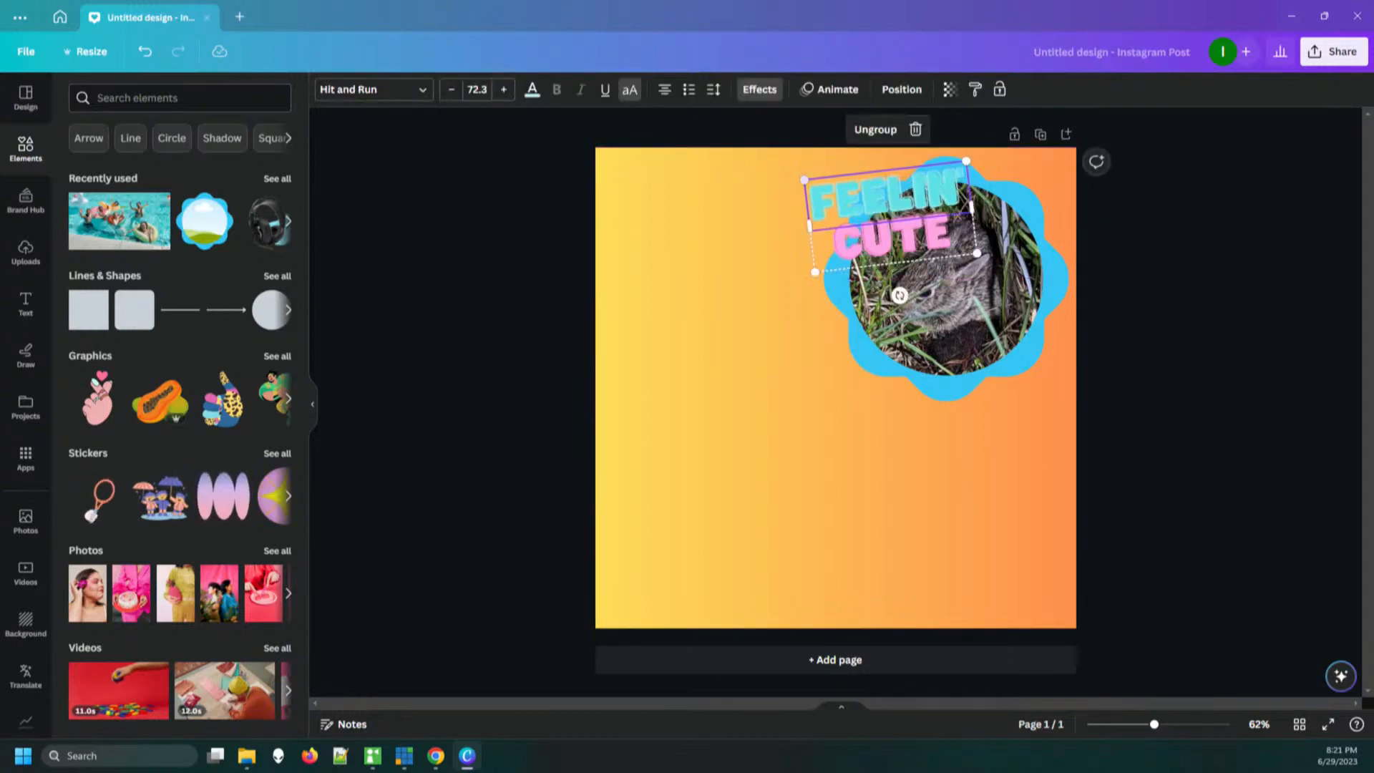
{"action": "left_click_drag", "start_coordinate": [804, 180], "coordinate": [836, 194]}
{"action": "left_click", "coordinate": [796, 127]}
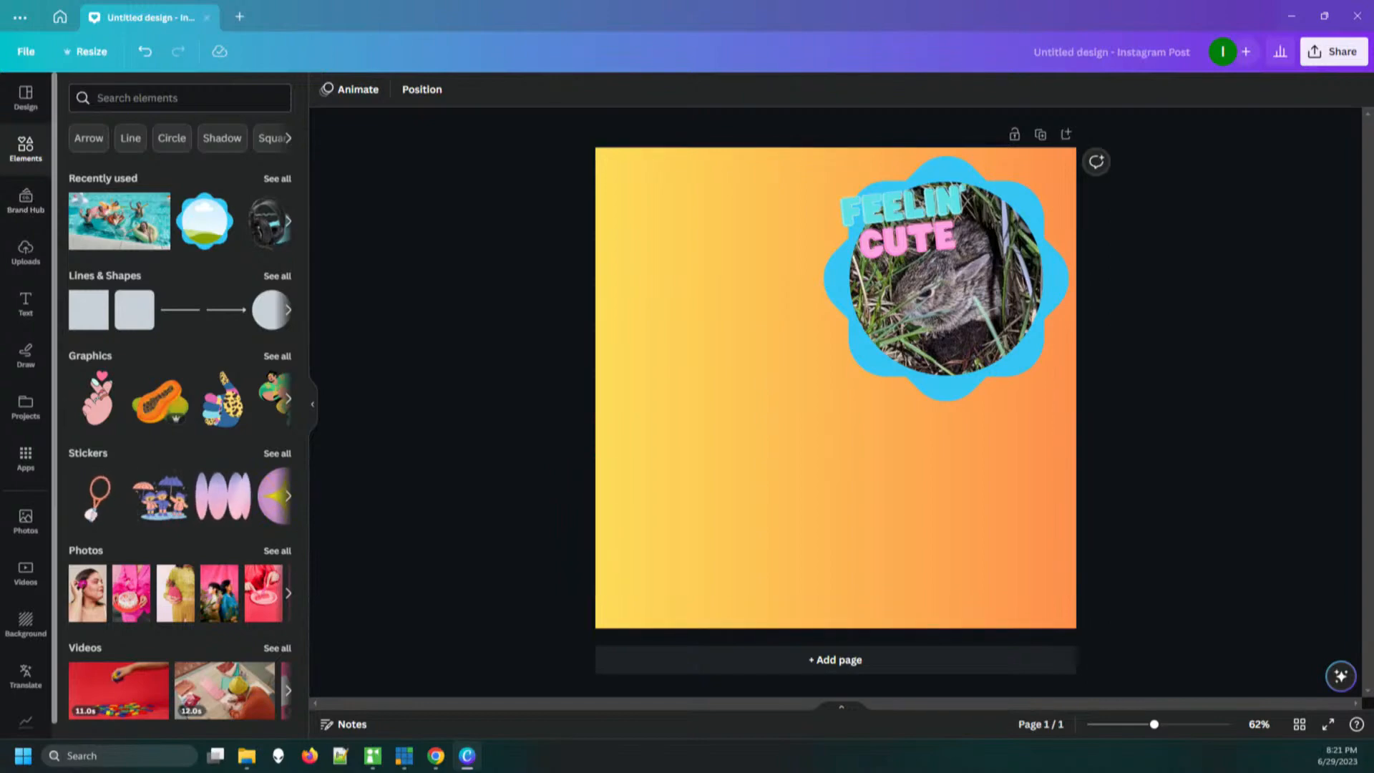
Look through the uploaded videos for a clip of the black dog
{"action": "left_click", "coordinate": [26, 251]}
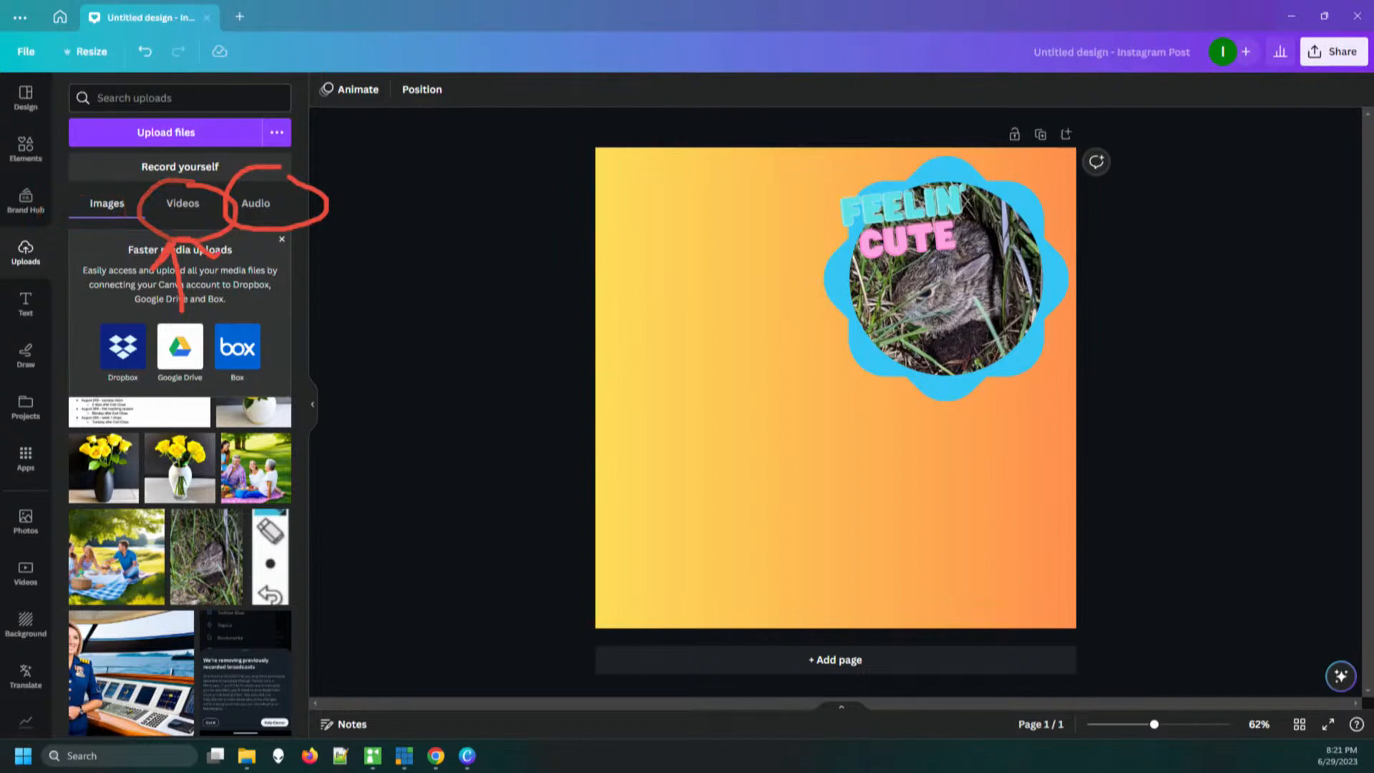
{"action": "left_click", "coordinate": [183, 204]}
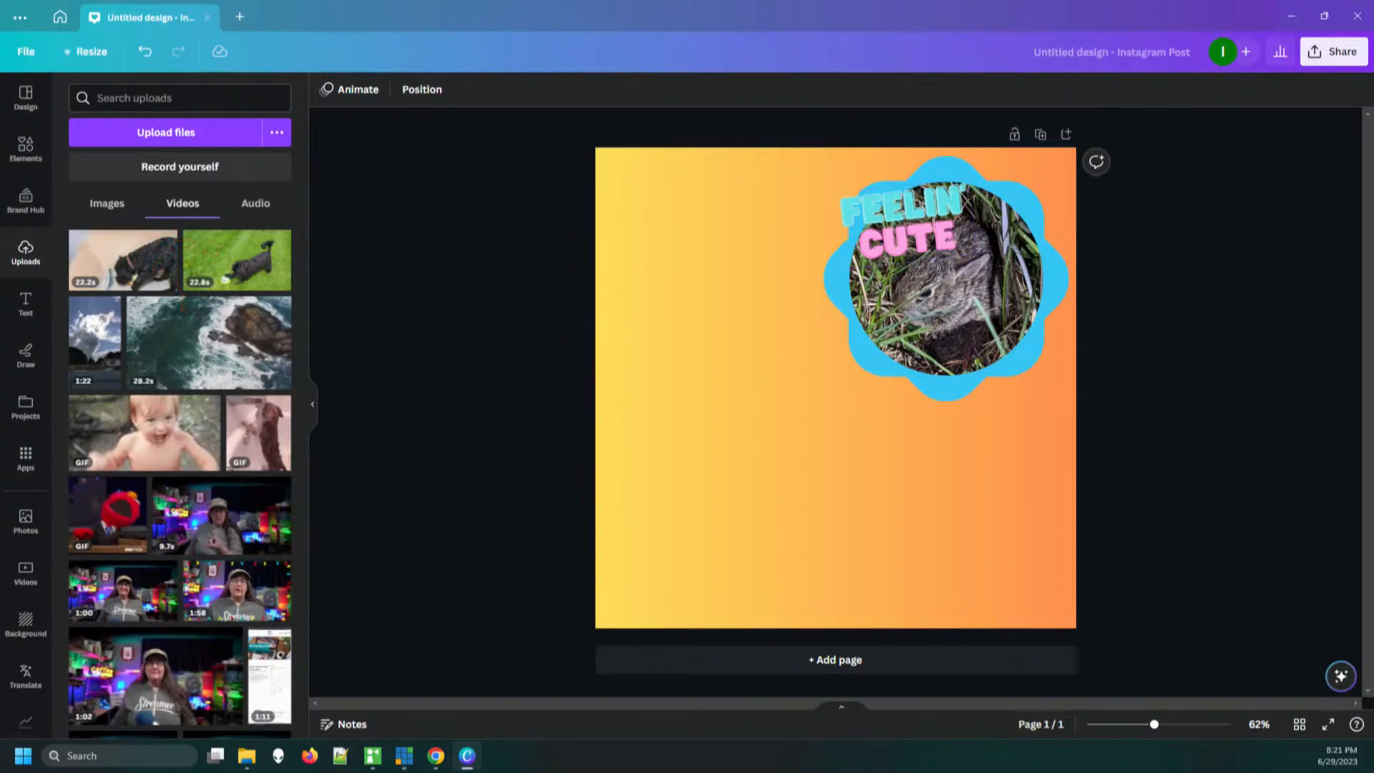
{"action": "mouse_move", "coordinate": [123, 262]}
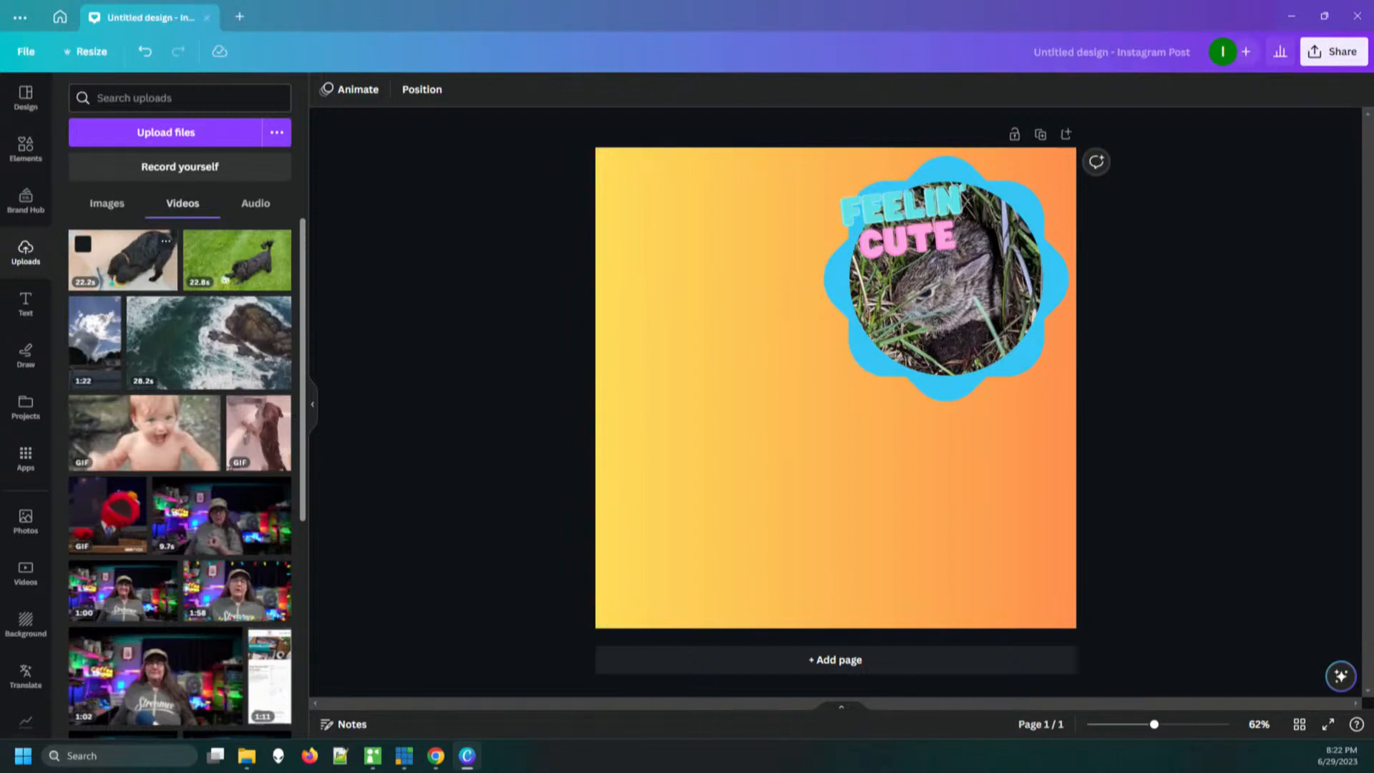
{"action": "left_click_drag", "start_coordinate": [286, 279], "coordinate": [122, 259]}
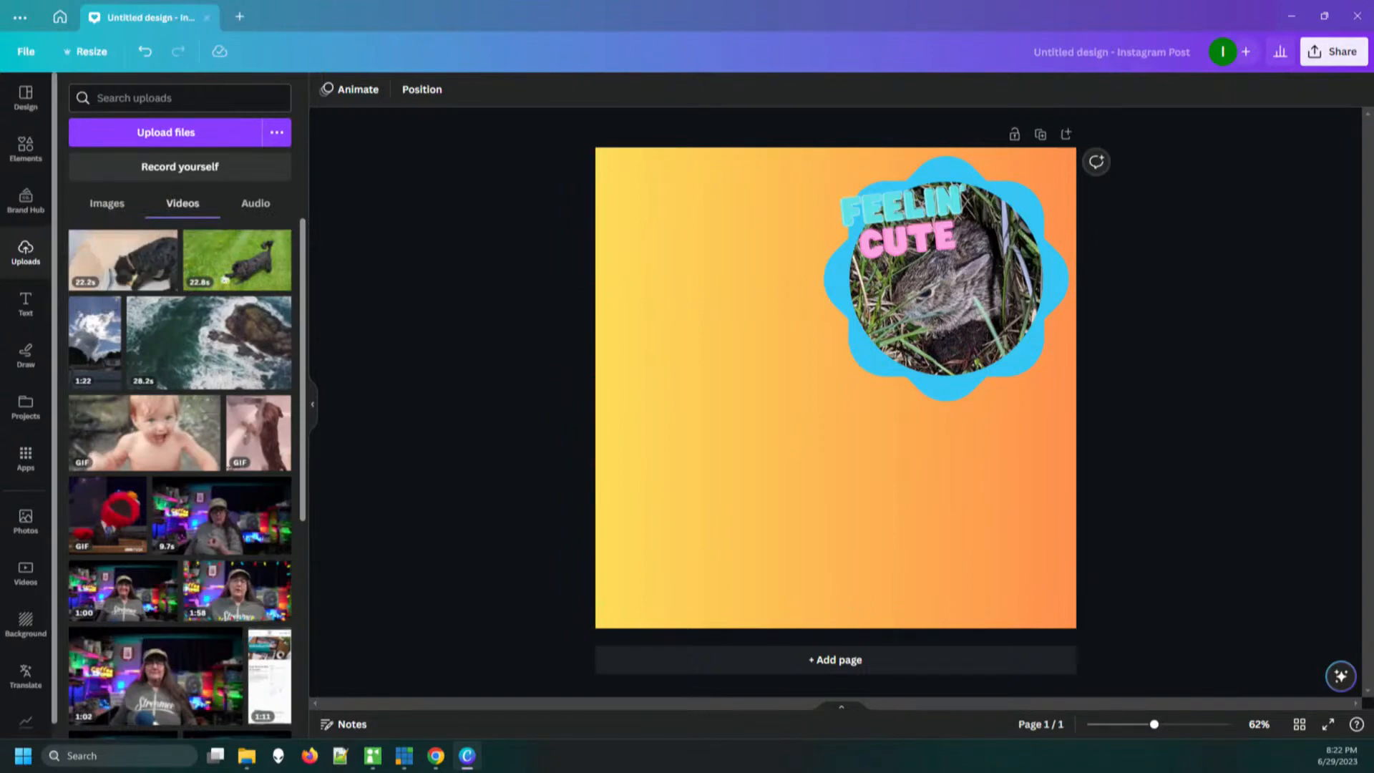
Find the rectangular light-blue frame with a dark-blue star border in the full frames collection and add it to the page's lower-left area
{"action": "left_click", "coordinate": [25, 148]}
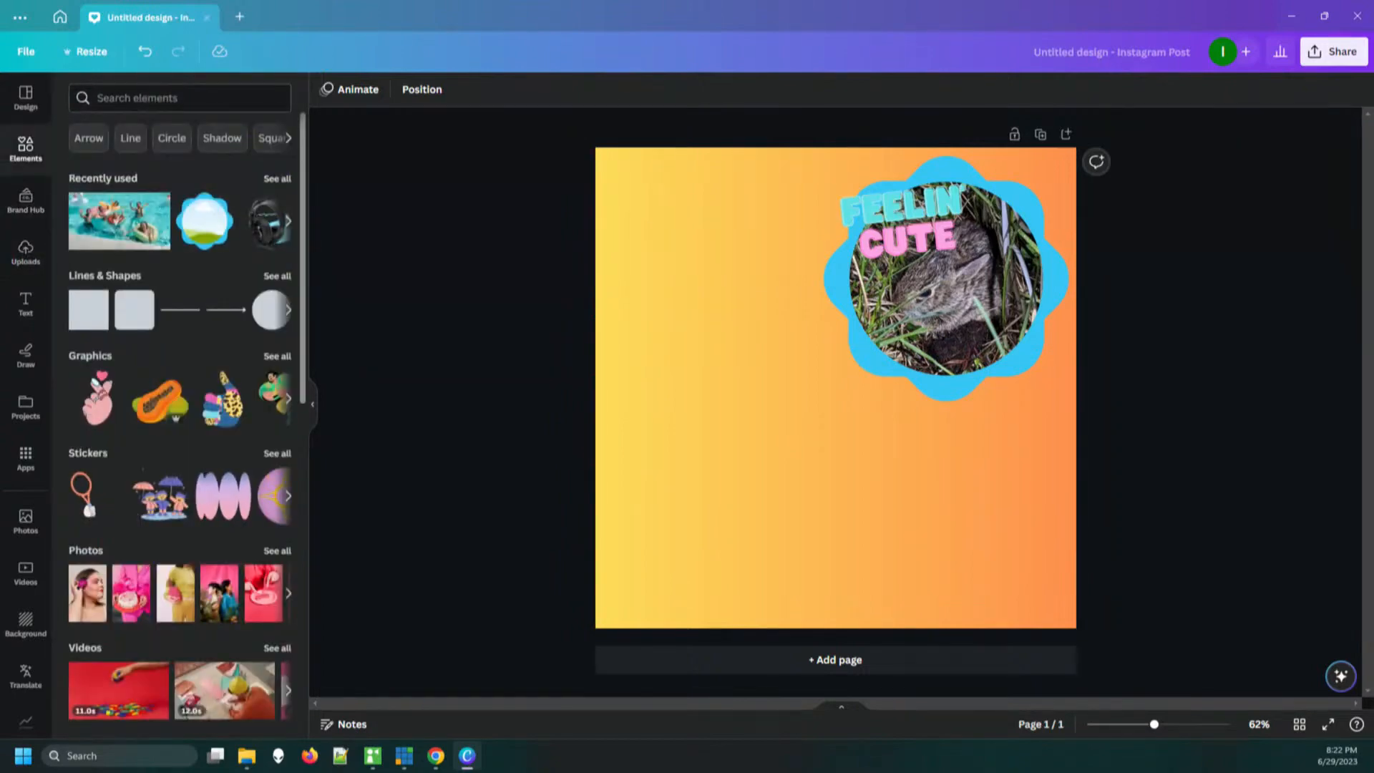
{"action": "scroll", "coordinate": [179, 423], "scroll_direction": "down", "scroll_amount": 1}
{"action": "scroll", "coordinate": [180, 422], "scroll_direction": "down", "scroll_amount": 9}
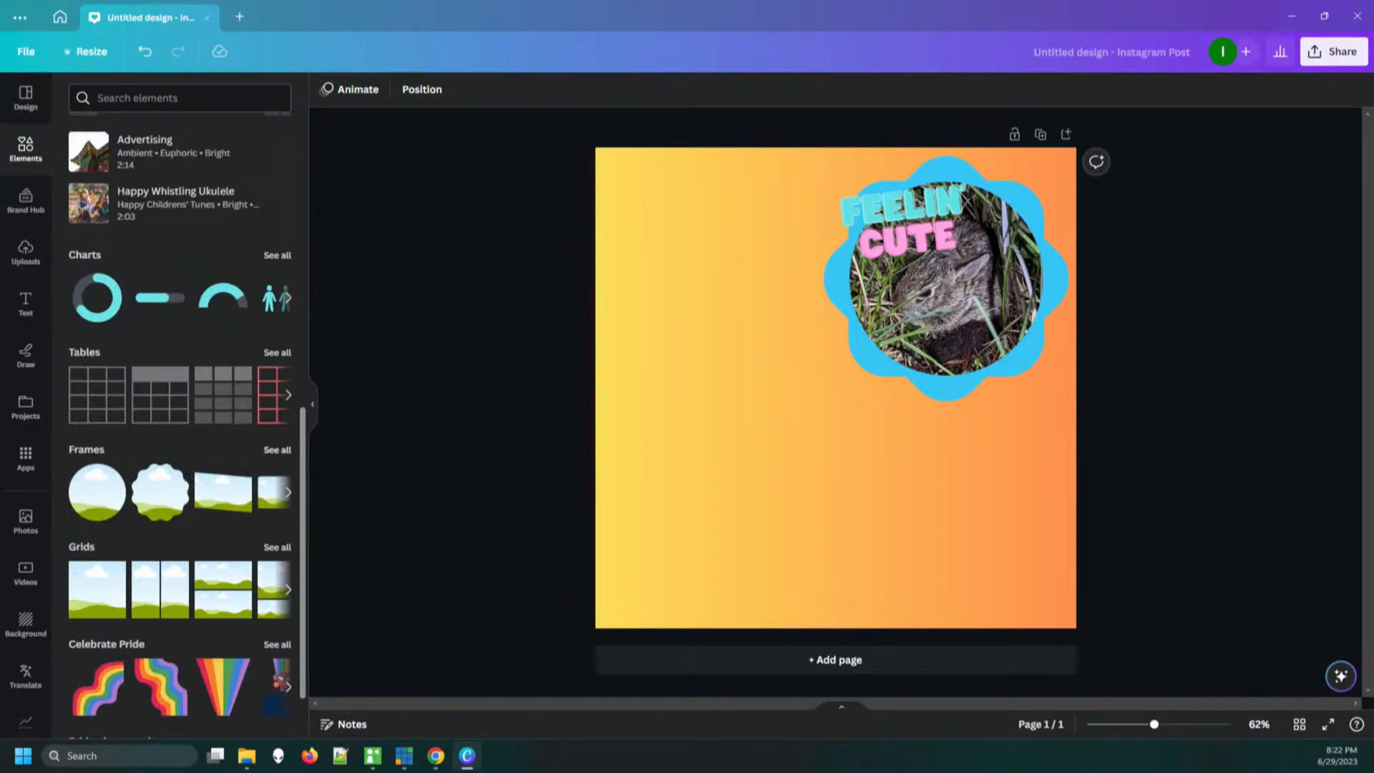
{"action": "left_click", "coordinate": [277, 450]}
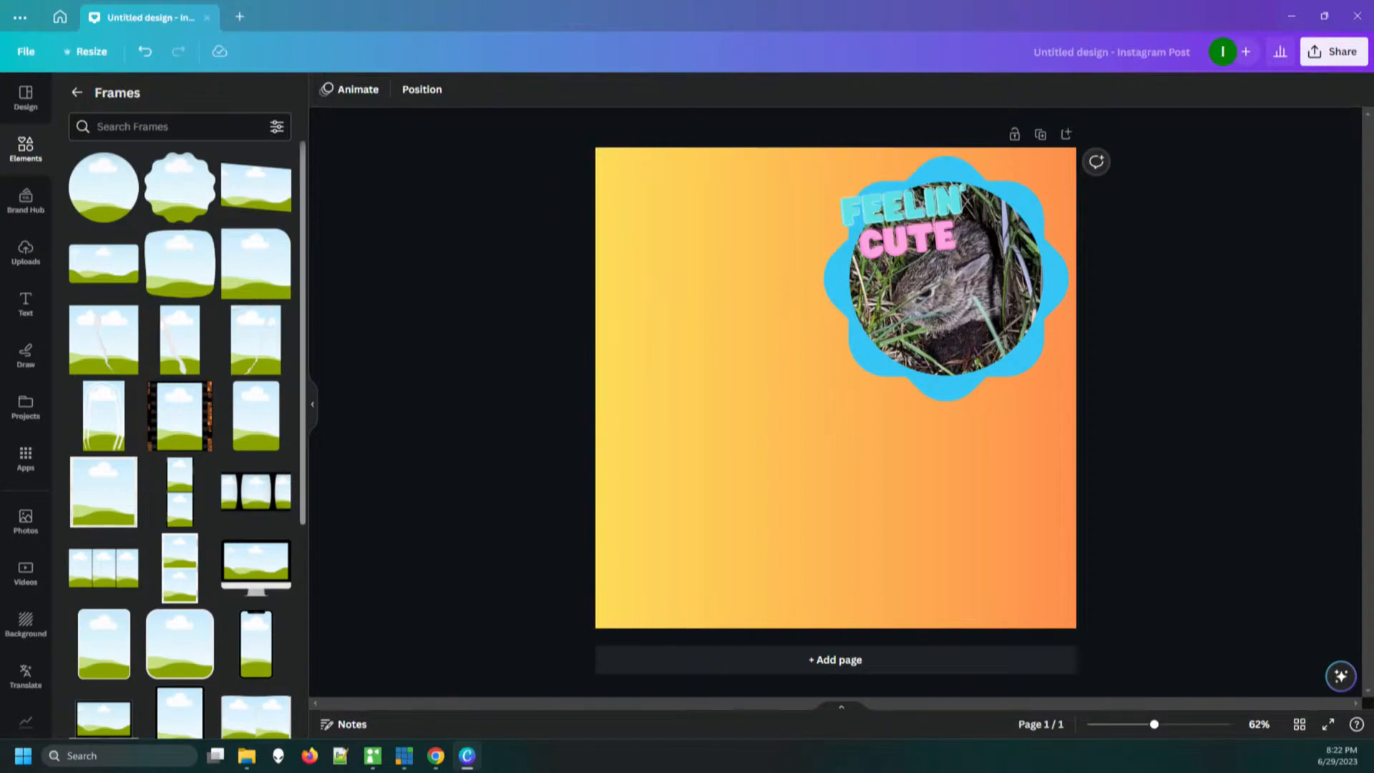
{"action": "scroll", "coordinate": [179, 430], "scroll_direction": "down", "scroll_amount": 1}
{"action": "scroll", "coordinate": [179, 429], "scroll_direction": "down", "scroll_amount": 10}
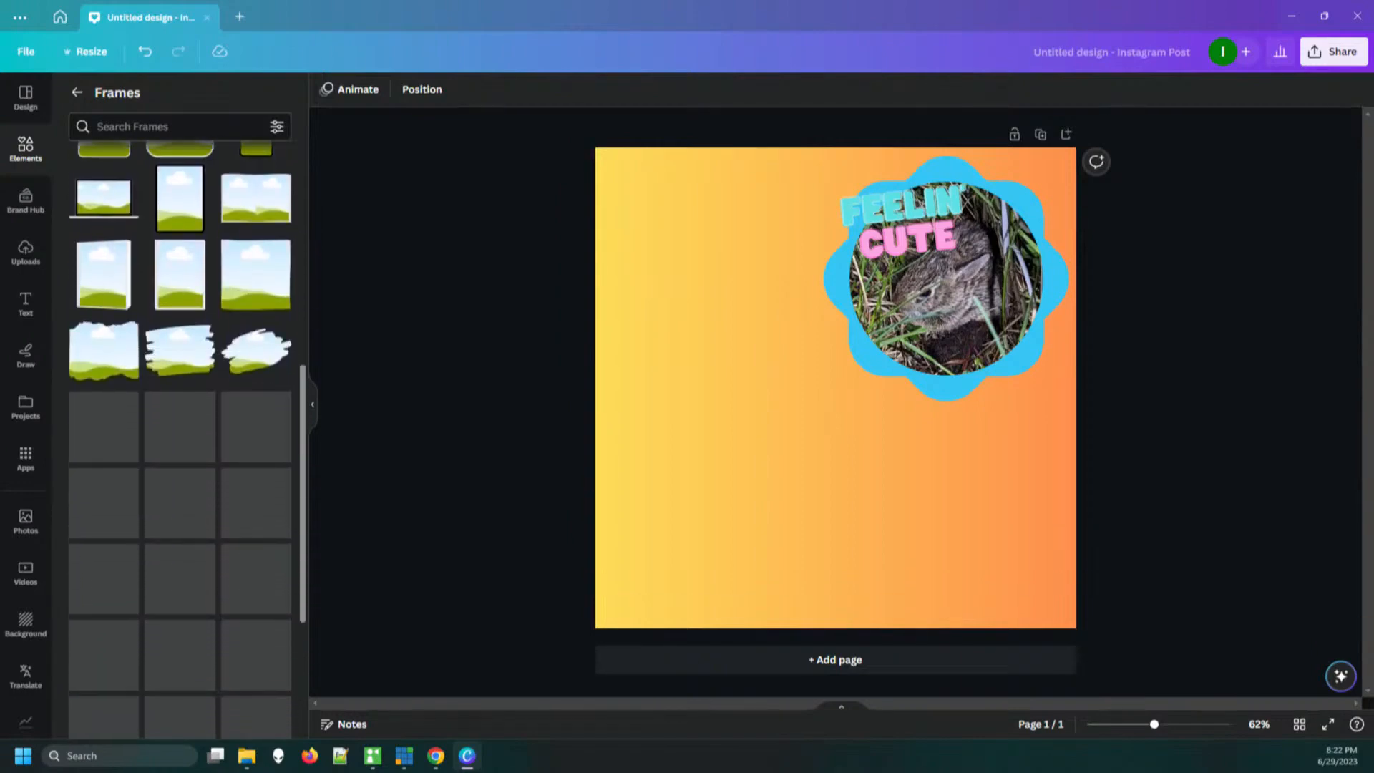
{"action": "scroll", "coordinate": [179, 430], "scroll_direction": "down", "scroll_amount": 9}
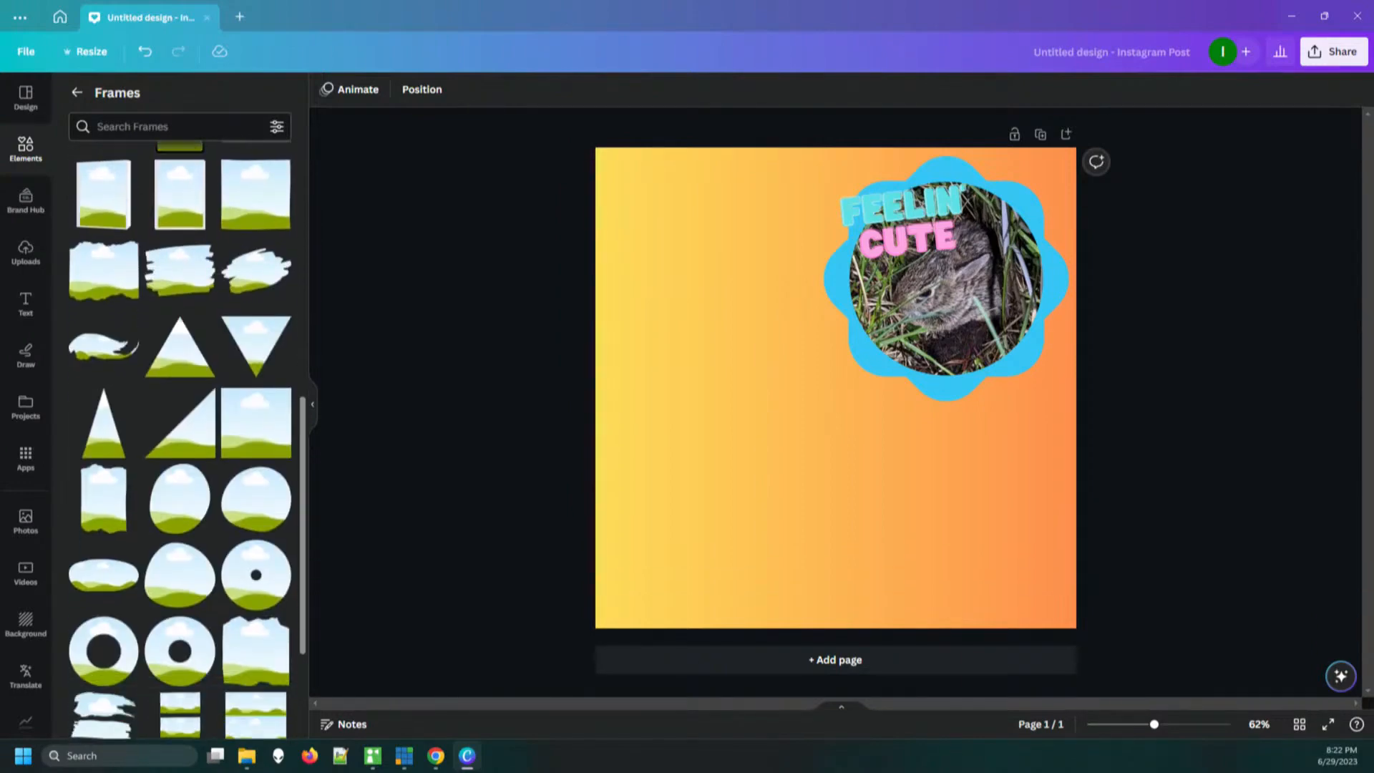
{"action": "scroll", "coordinate": [179, 429], "scroll_direction": "down", "scroll_amount": 2}
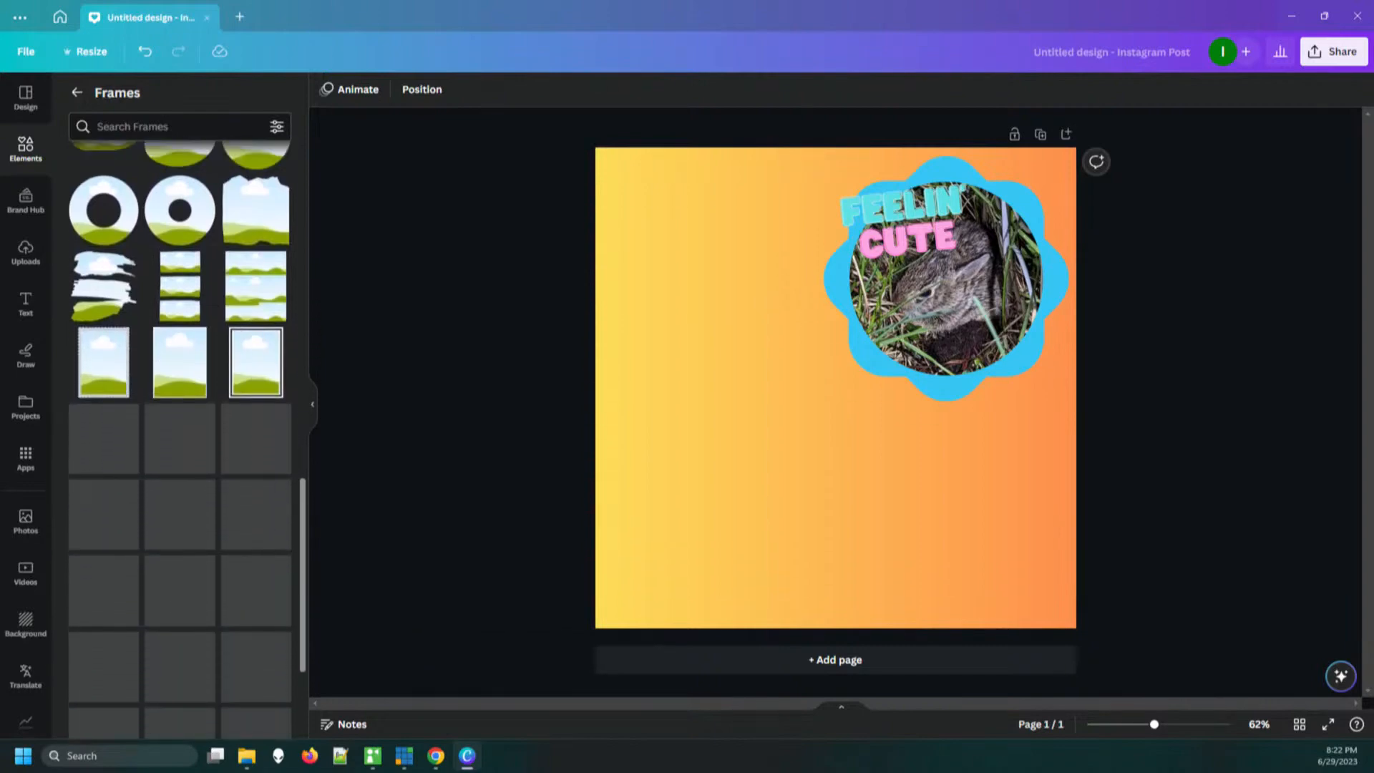
{"action": "scroll", "coordinate": [179, 430], "scroll_direction": "down", "scroll_amount": 11}
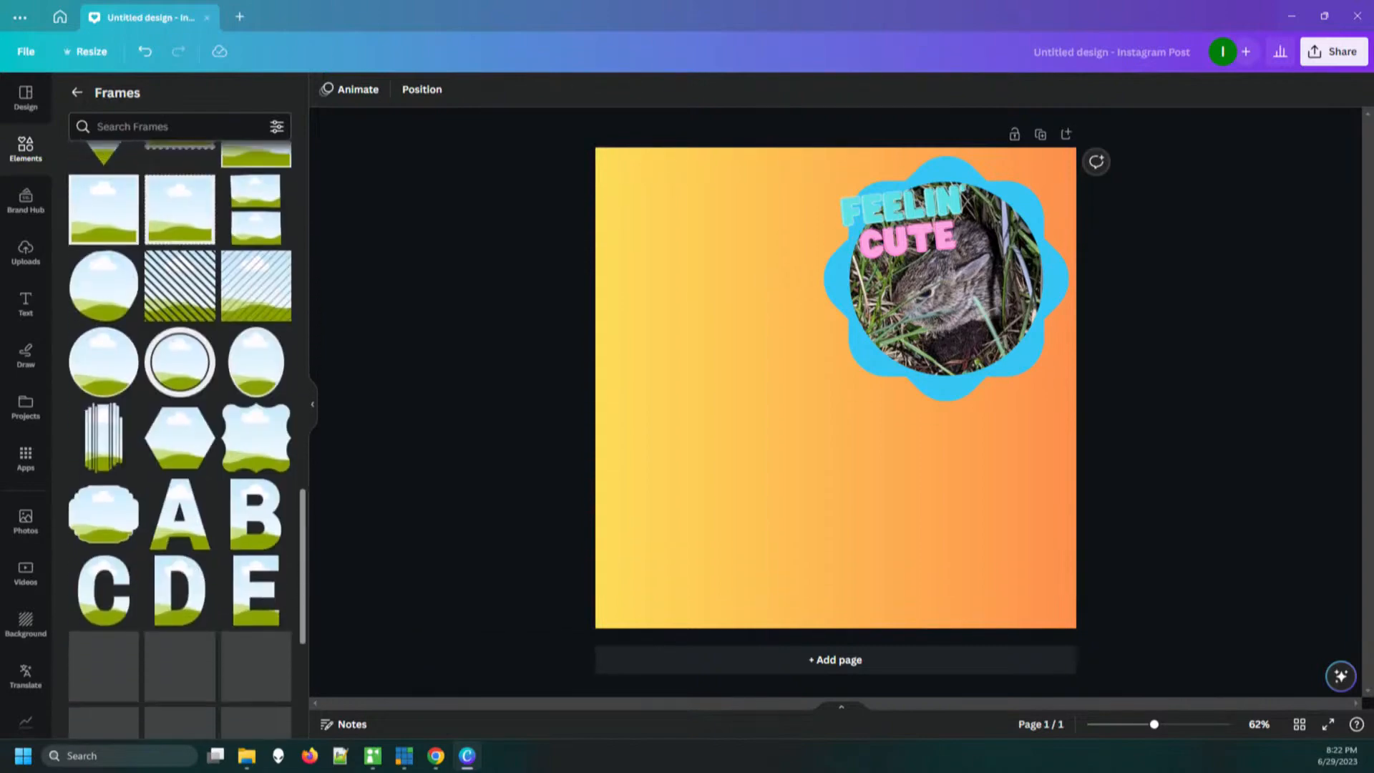
{"action": "scroll", "coordinate": [179, 430], "scroll_direction": "down", "scroll_amount": 12}
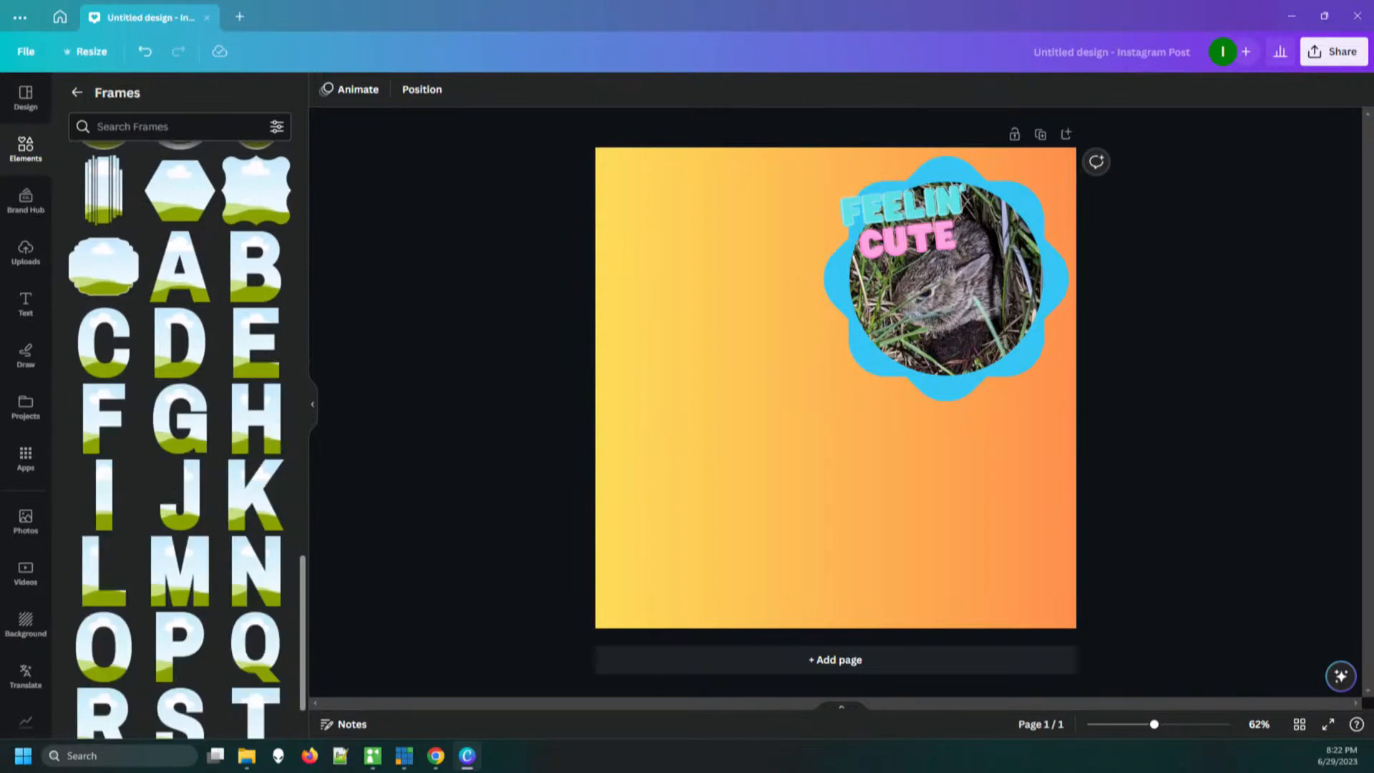
{"action": "scroll", "coordinate": [179, 430], "scroll_direction": "down", "scroll_amount": 8}
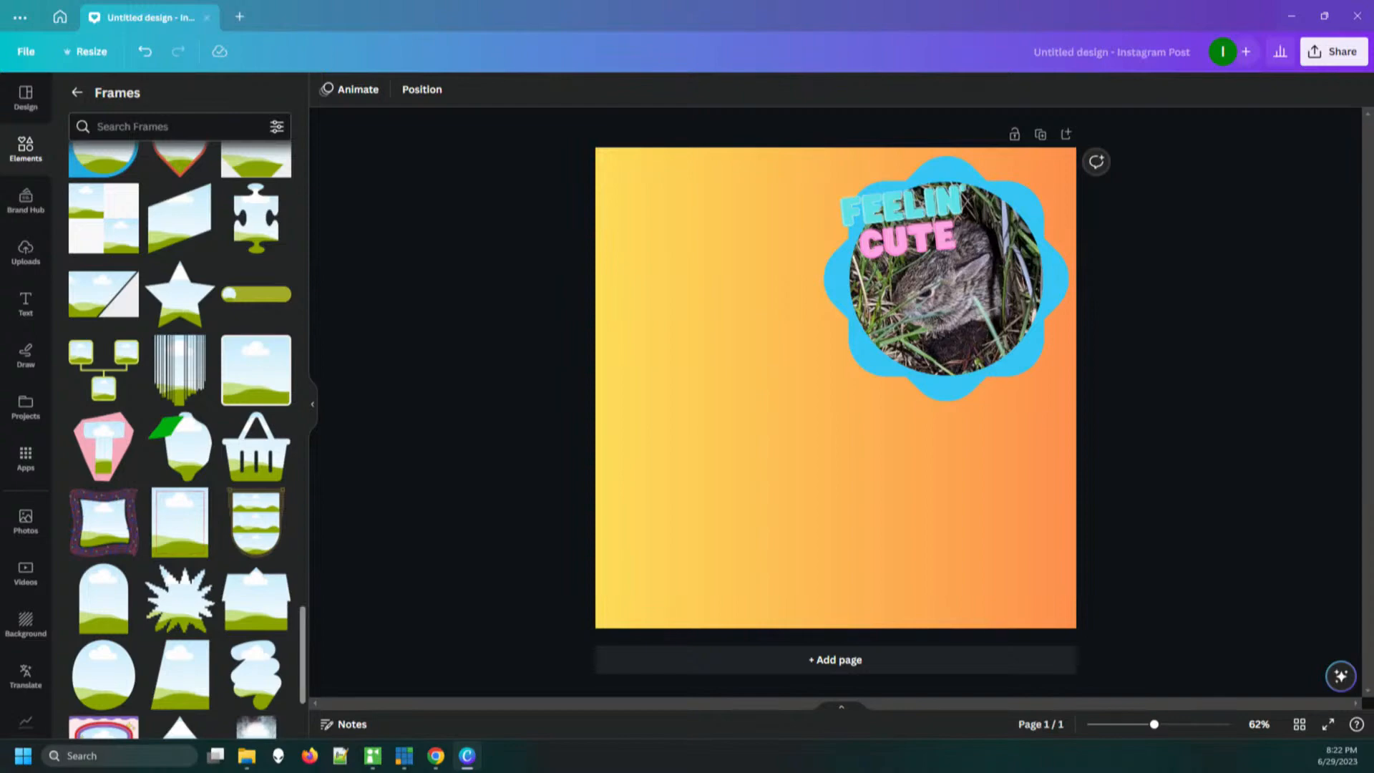
{"action": "scroll", "coordinate": [179, 440], "scroll_direction": "down", "scroll_amount": 5}
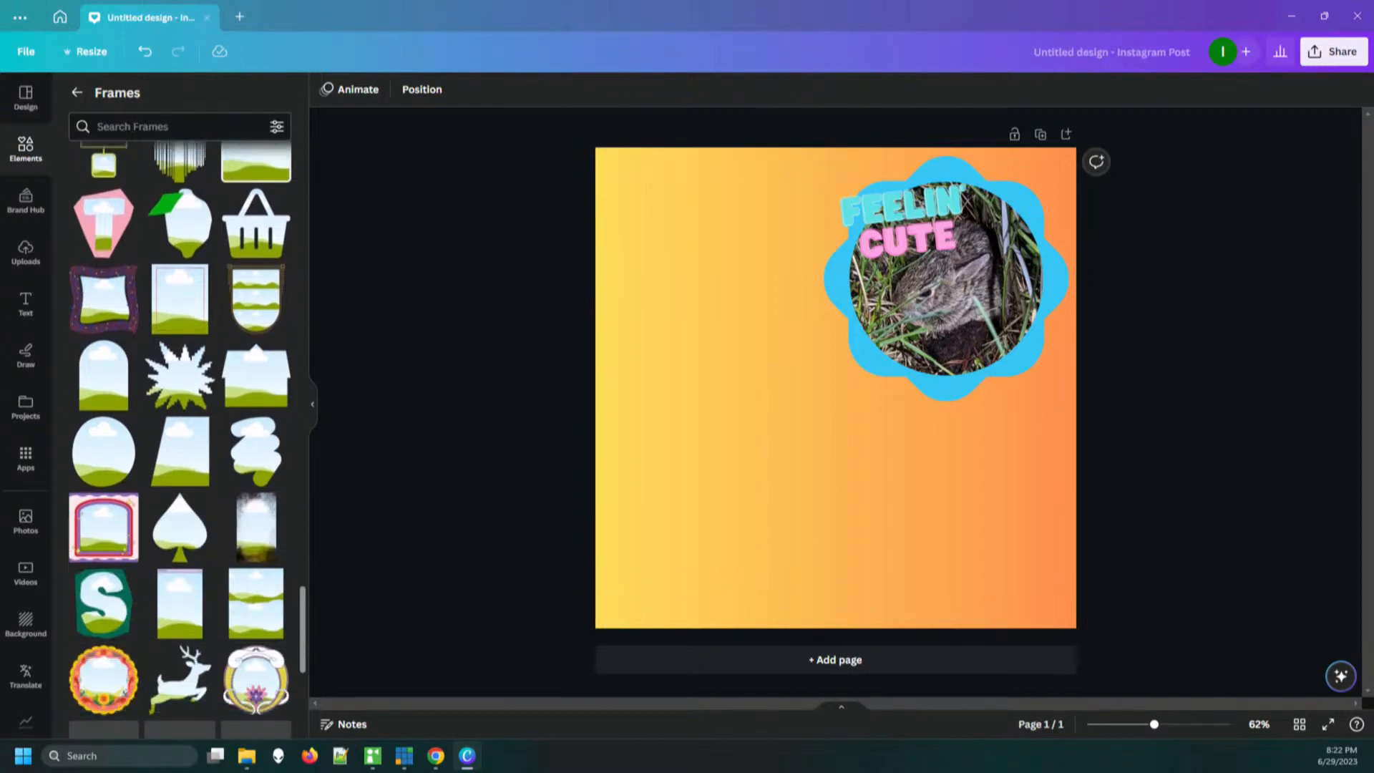
{"action": "scroll", "coordinate": [179, 440], "scroll_direction": "down", "scroll_amount": 4}
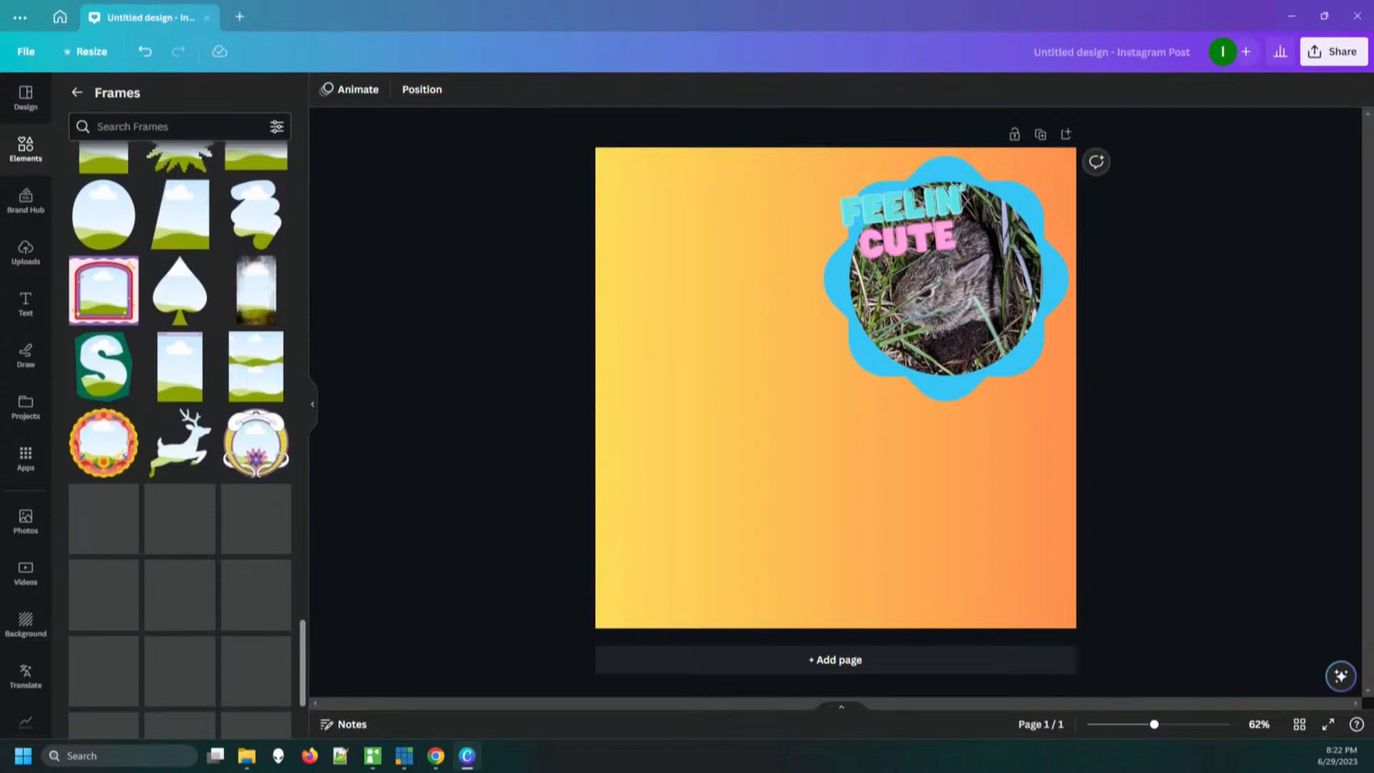
{"action": "scroll", "coordinate": [179, 440], "scroll_direction": "down", "scroll_amount": 1}
{"action": "scroll", "coordinate": [178, 440], "scroll_direction": "up", "scroll_amount": 2}
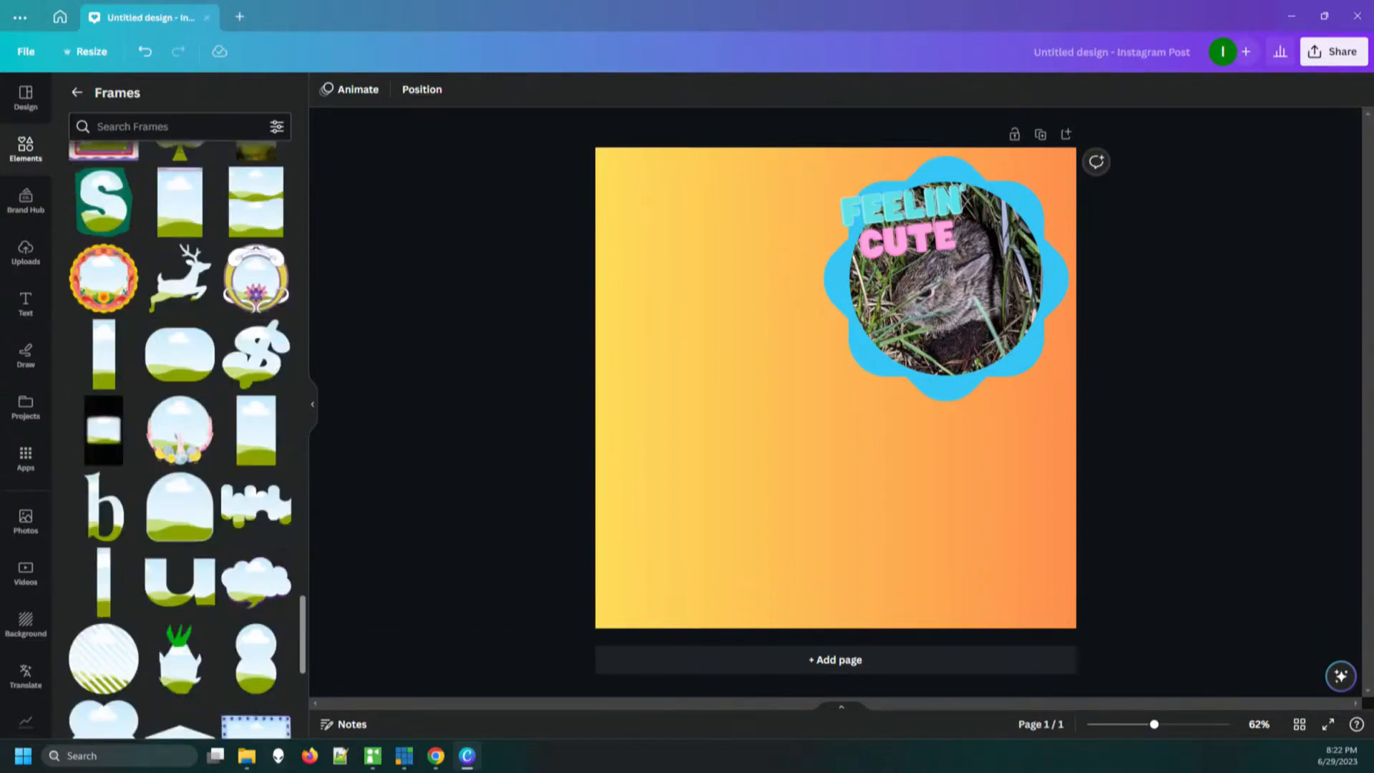
{"action": "scroll", "coordinate": [179, 440], "scroll_direction": "down", "scroll_amount": 6}
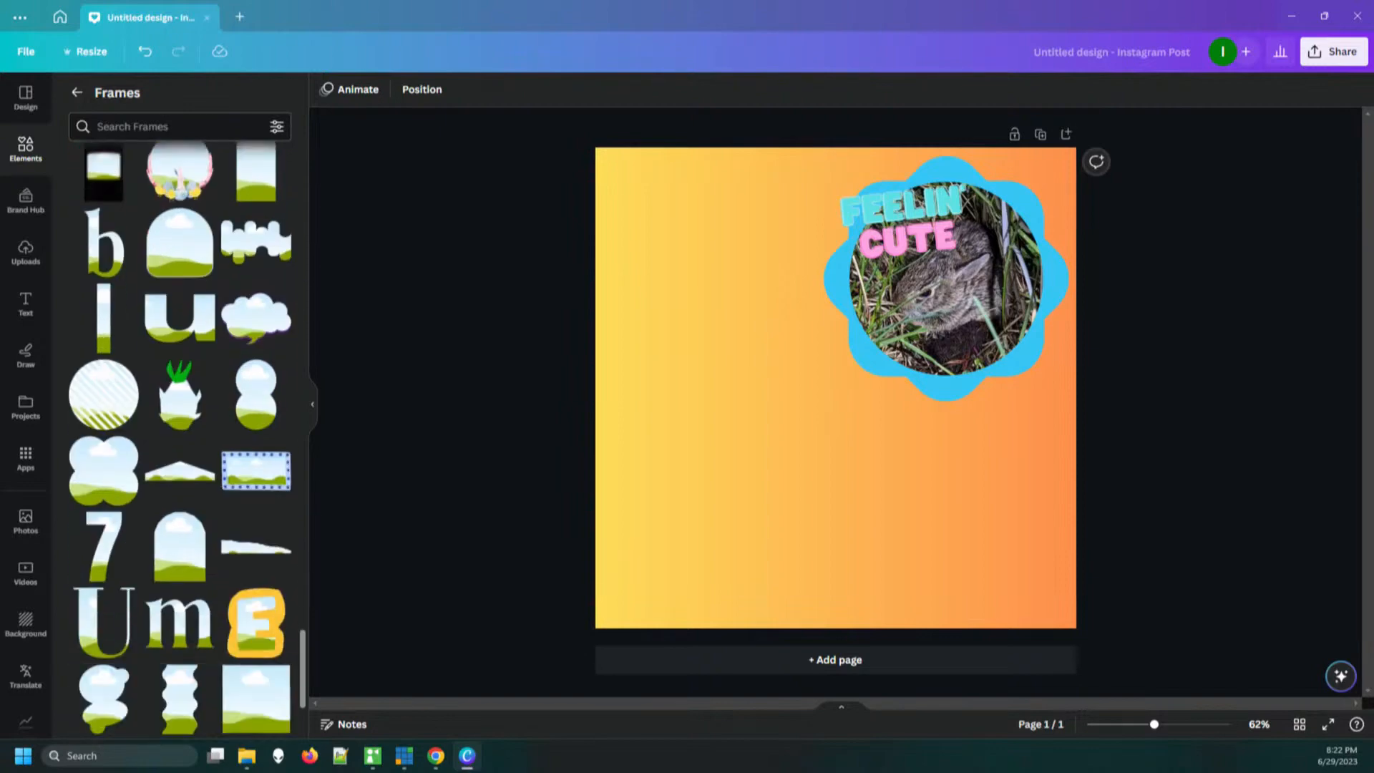
{"action": "scroll", "coordinate": [179, 440], "scroll_direction": "down", "scroll_amount": 2}
{"action": "scroll", "coordinate": [254, 393], "scroll_direction": "up", "scroll_amount": 3}
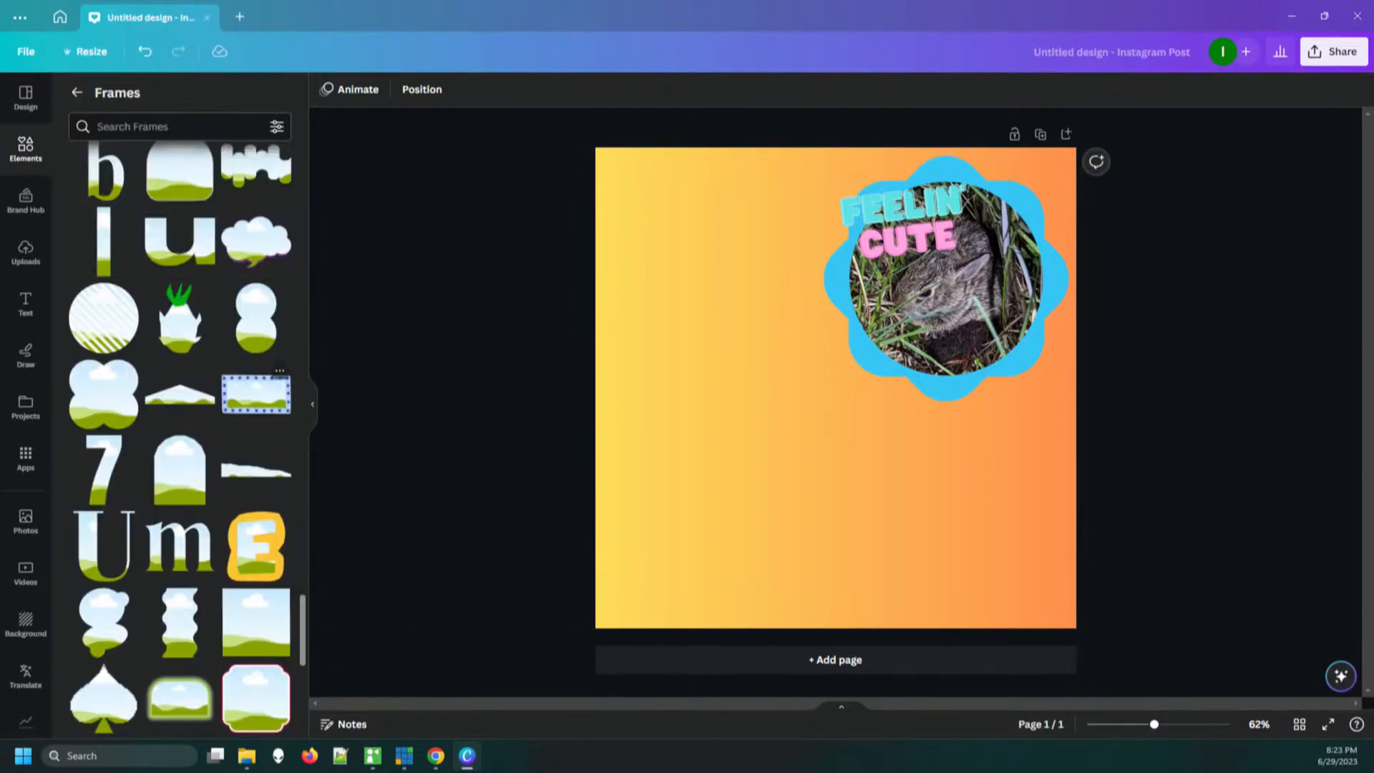
{"action": "left_click_drag", "start_coordinate": [256, 394], "coordinate": [787, 472]}
Enlarge the star-bordered frame to about 806 × 455 and move it up slightly so it overlaps the flower frame's lower edge
{"action": "left_click_drag", "start_coordinate": [666, 407], "coordinate": [614, 377]}
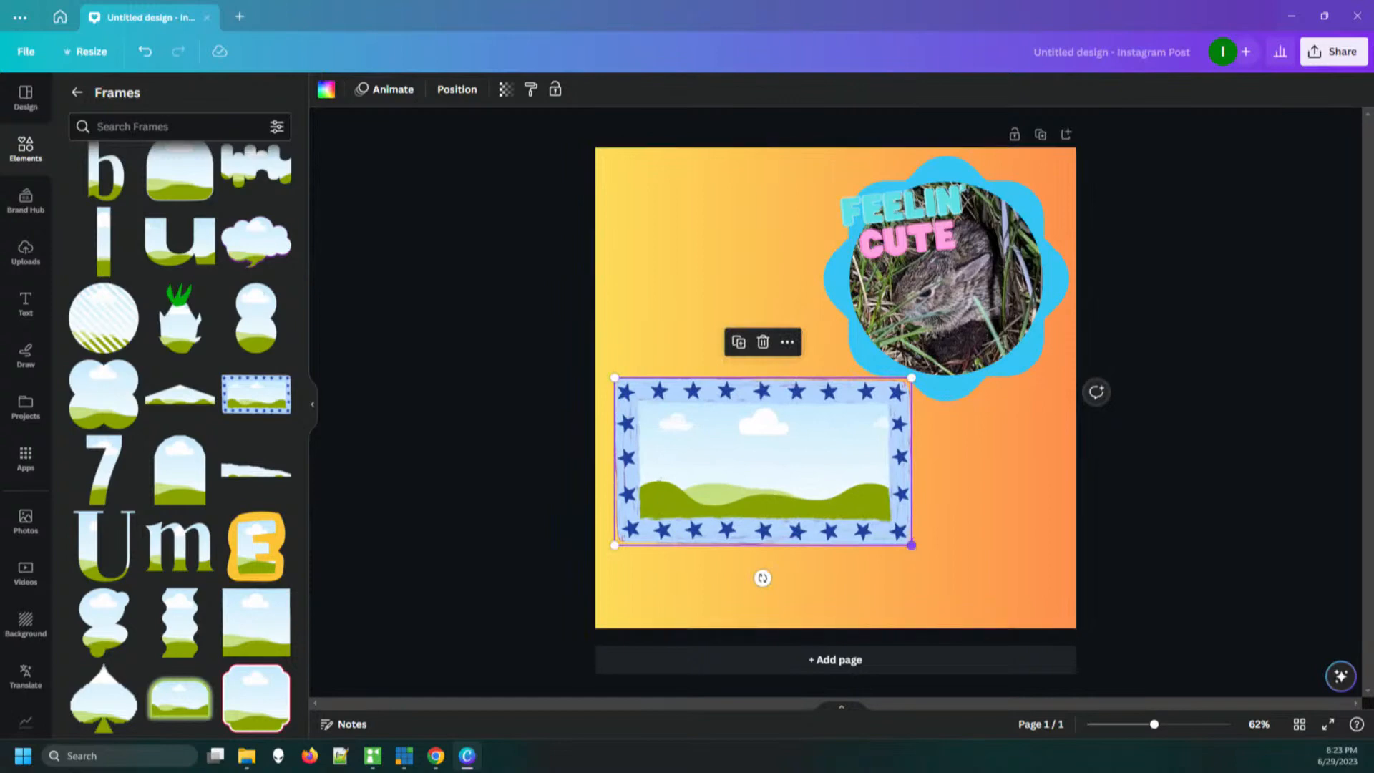
{"action": "left_click_drag", "start_coordinate": [911, 545], "coordinate": [972, 580]}
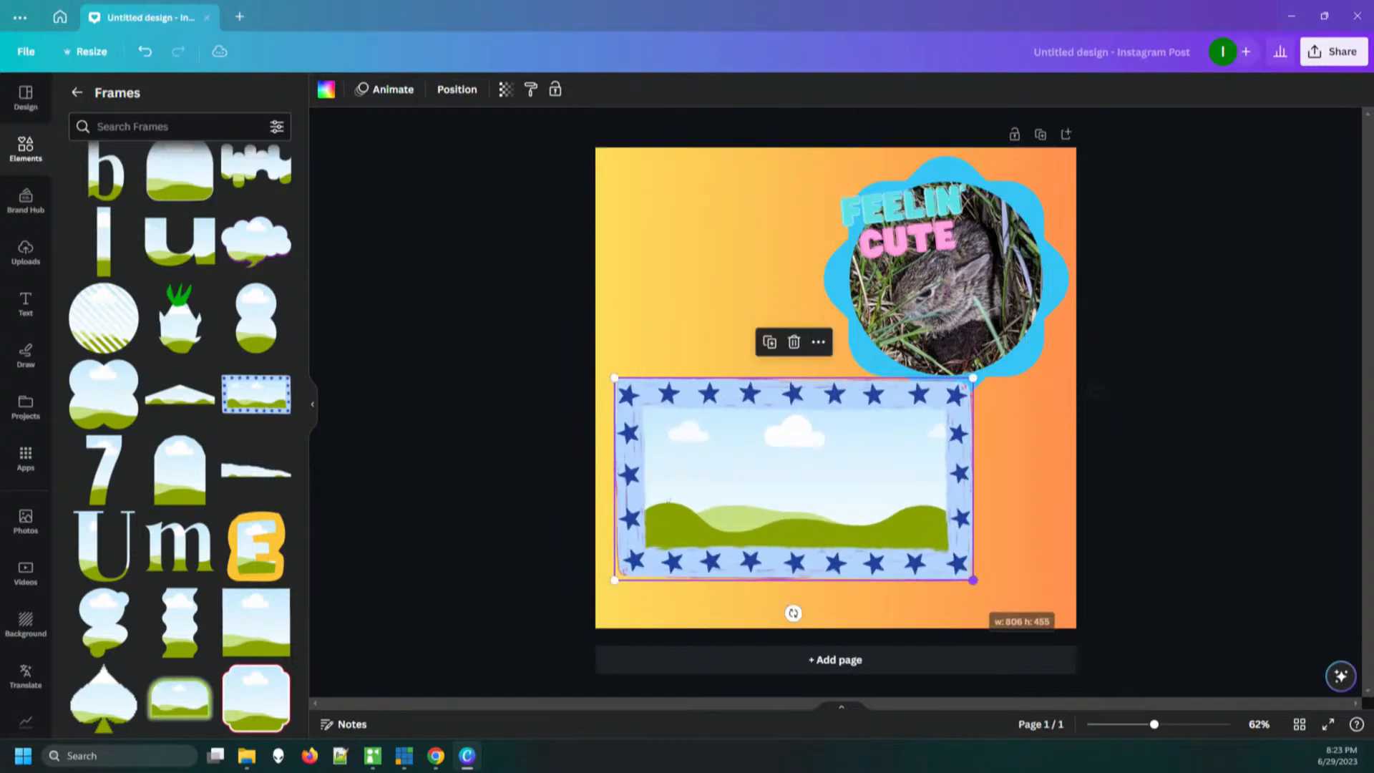
{"action": "left_click_drag", "start_coordinate": [859, 501], "coordinate": [862, 480]}
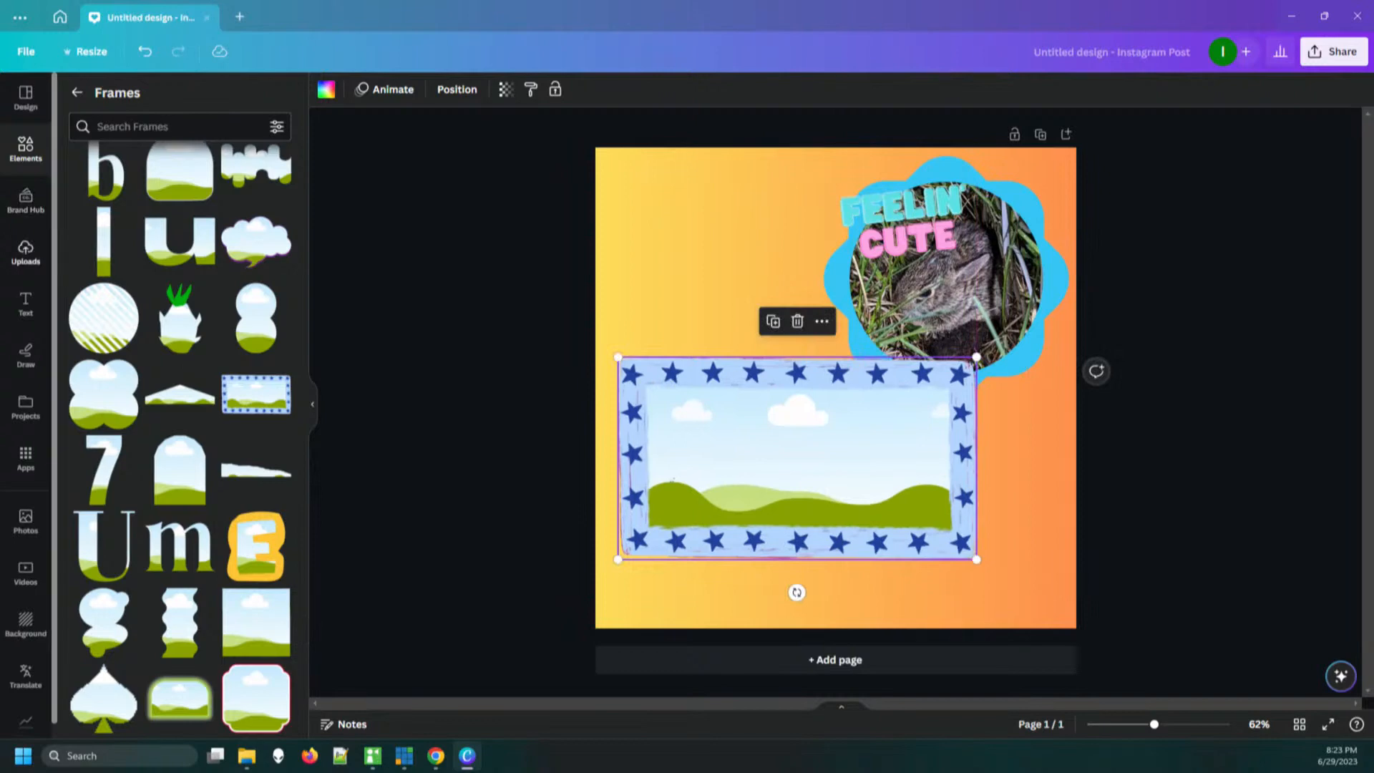
Fill the star-bordered frame with the uploaded 22.2-second video of the black dog on the beige blanket
{"action": "left_click", "coordinate": [26, 253]}
{"action": "left_click_drag", "start_coordinate": [103, 257], "coordinate": [876, 494]}
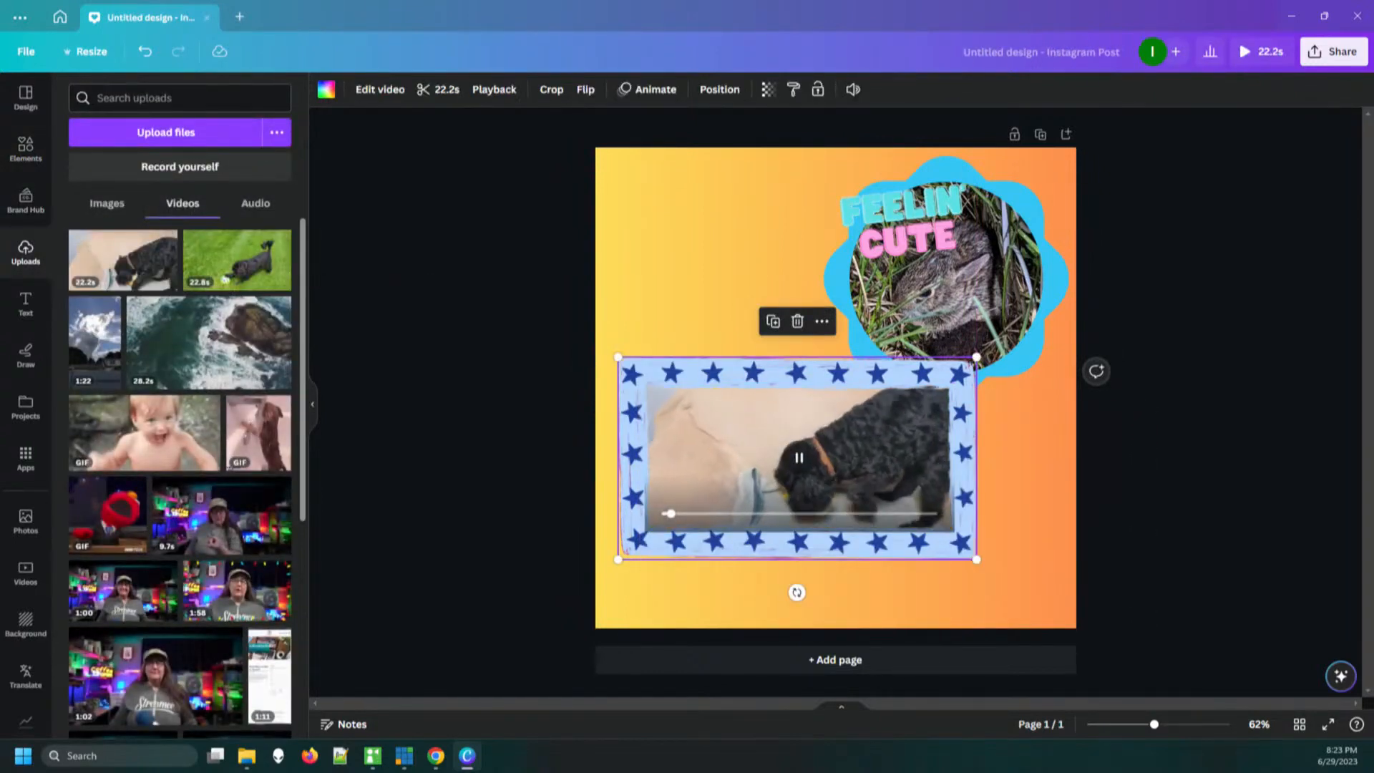
{"action": "left_click", "coordinate": [1174, 500]}
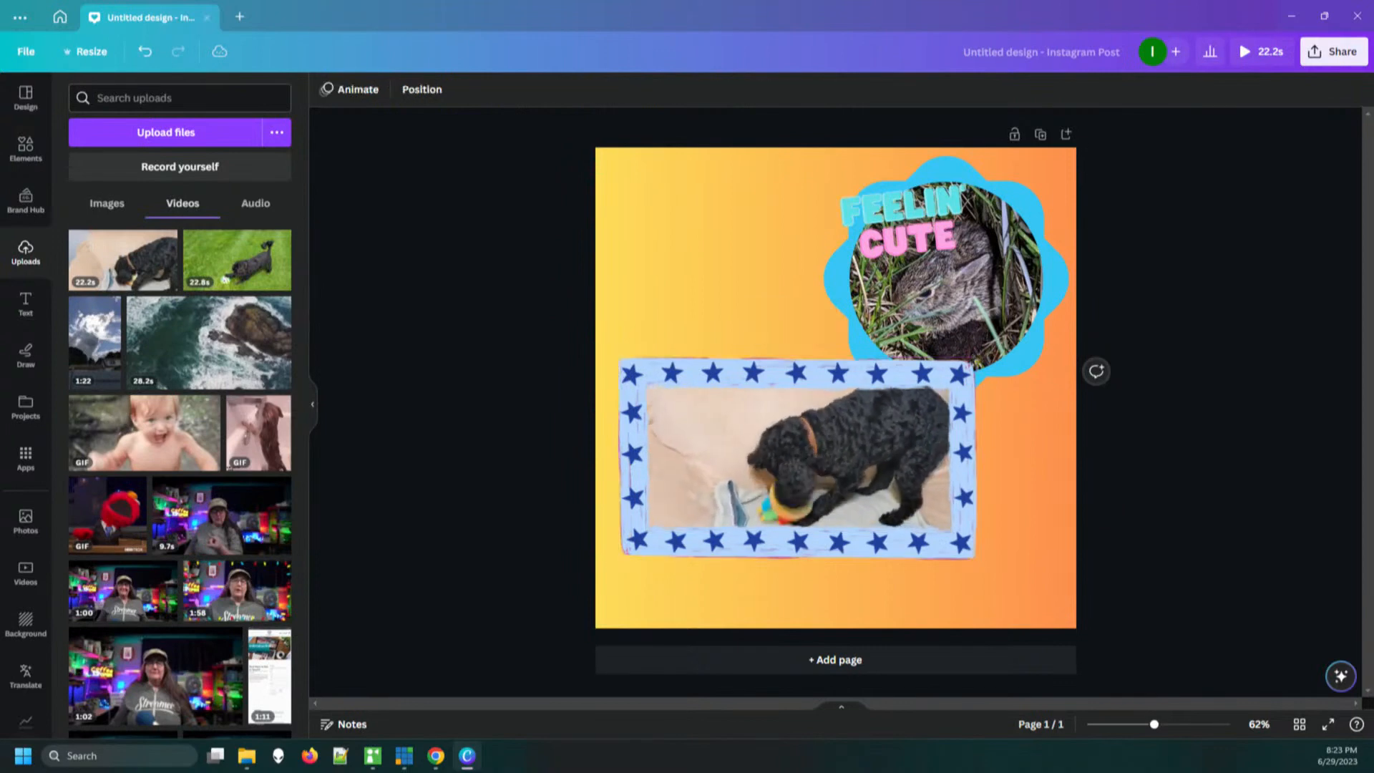
Enlarge and reposition the dog video inside the star-bordered frame, apply the crop and preview its playback
{"action": "double_click", "coordinate": [793, 444]}
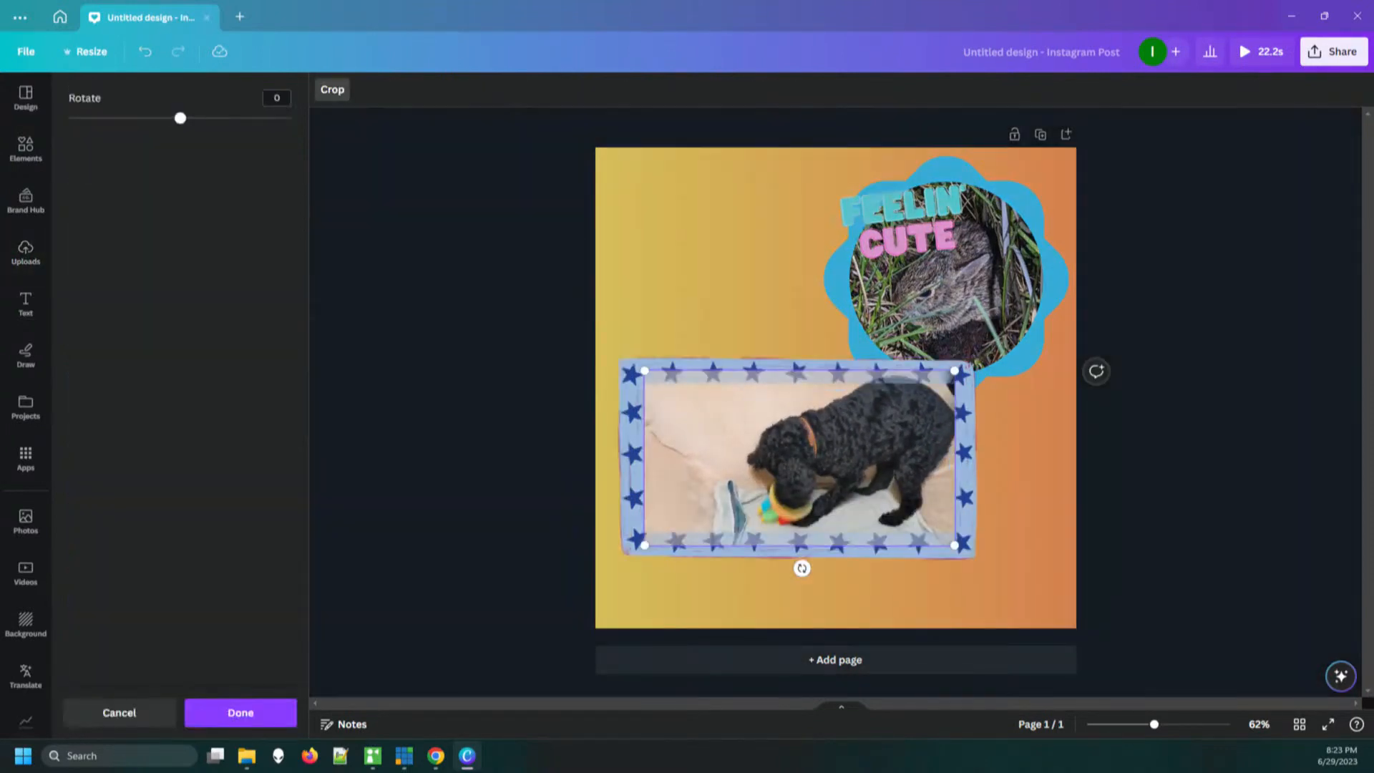
{"action": "left_click_drag", "start_coordinate": [842, 430], "coordinate": [842, 436]}
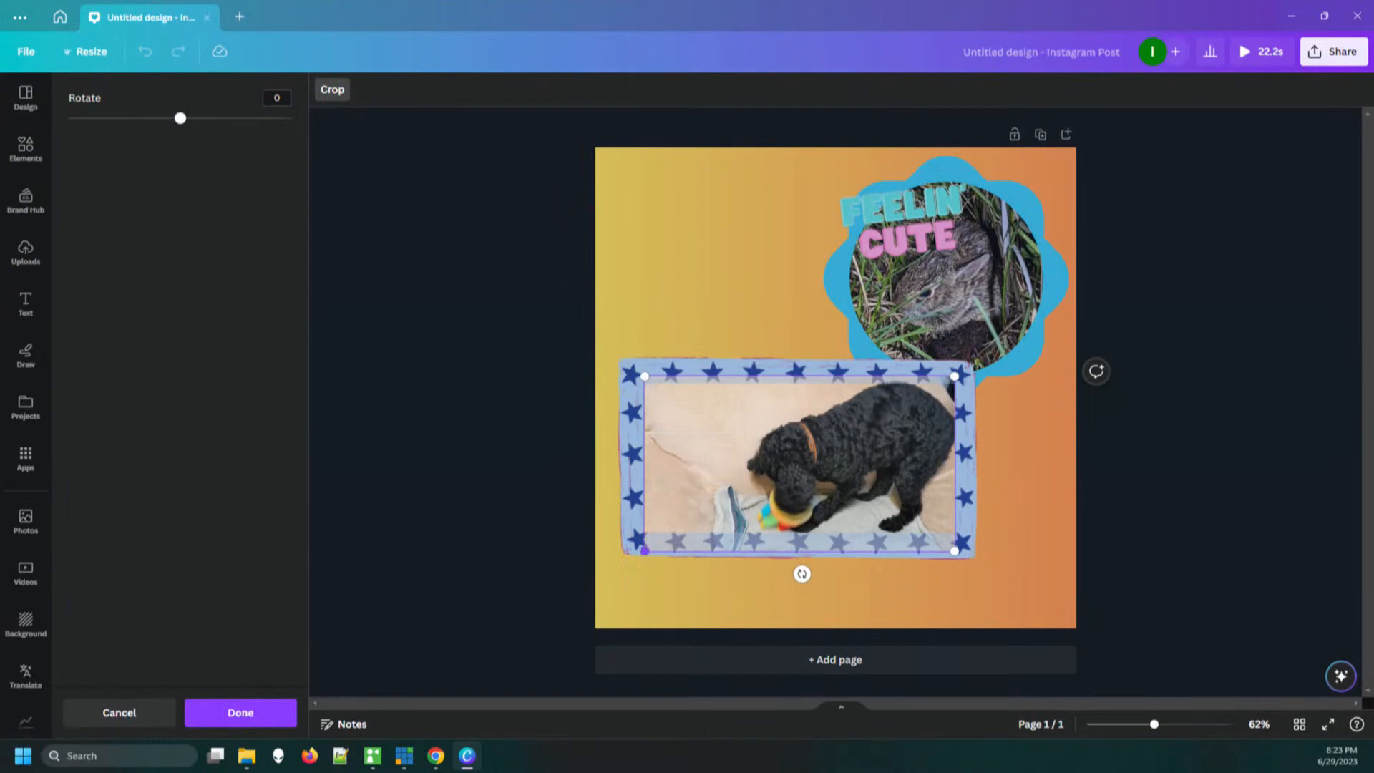
{"action": "left_click_drag", "start_coordinate": [645, 550], "coordinate": [571, 592]}
{"action": "left_click_drag", "start_coordinate": [737, 487], "coordinate": [737, 471]}
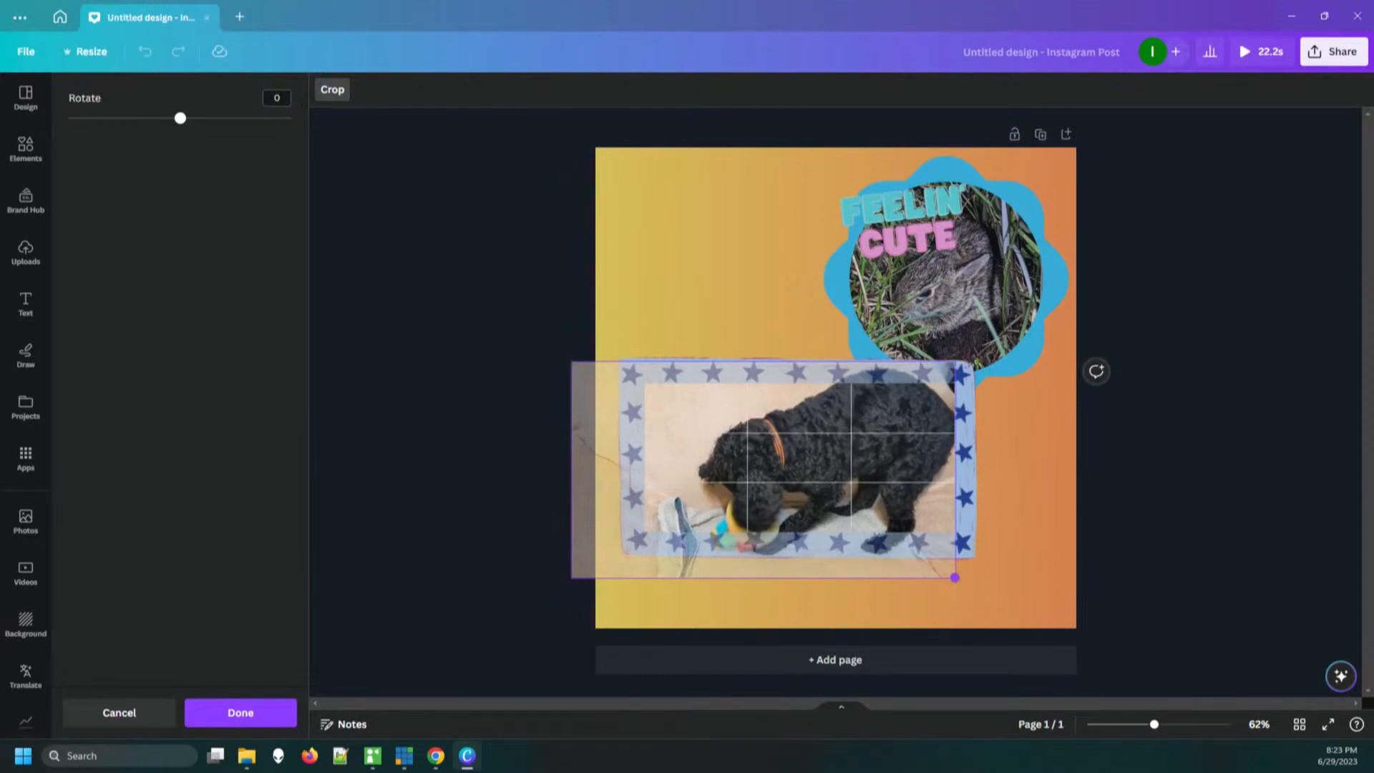
{"action": "left_click_drag", "start_coordinate": [571, 578], "coordinate": [595, 564]}
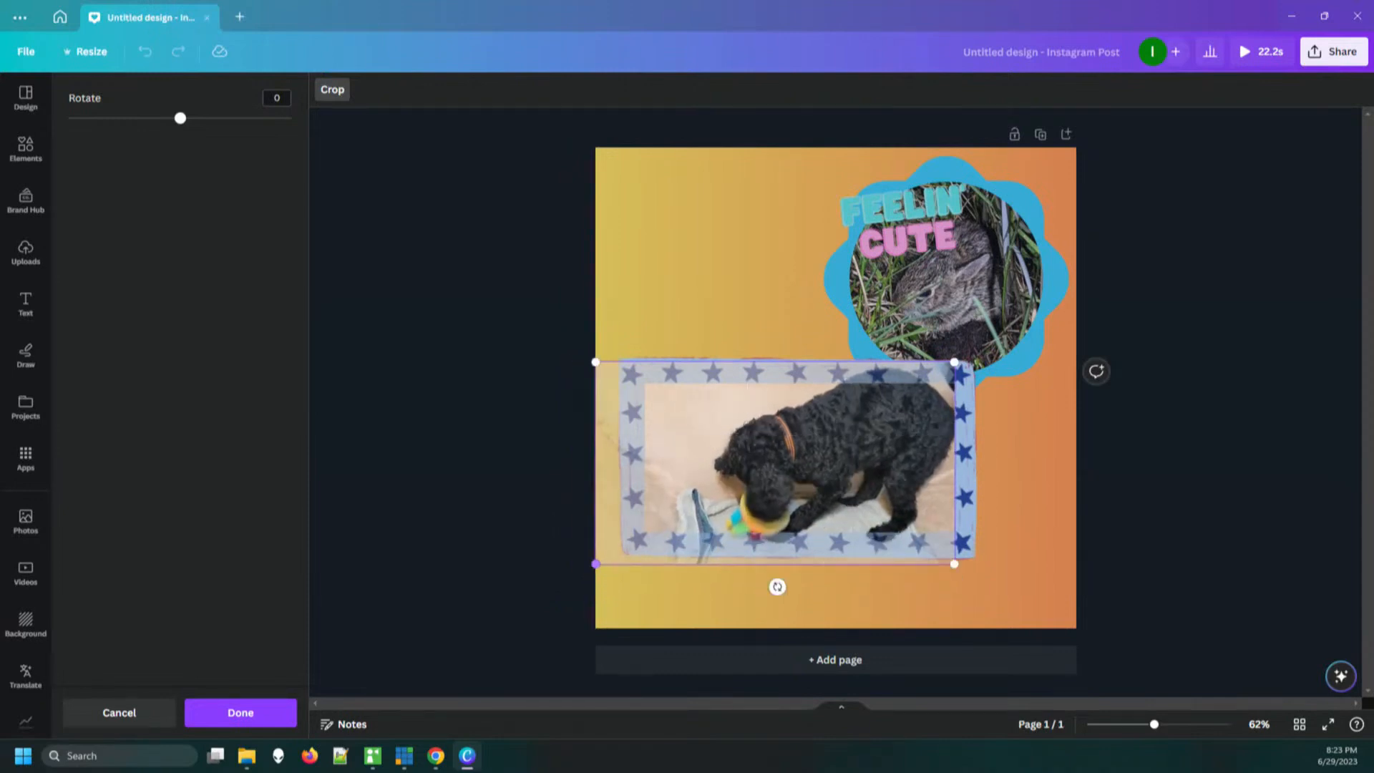
{"action": "left_click_drag", "start_coordinate": [701, 494], "coordinate": [701, 494]}
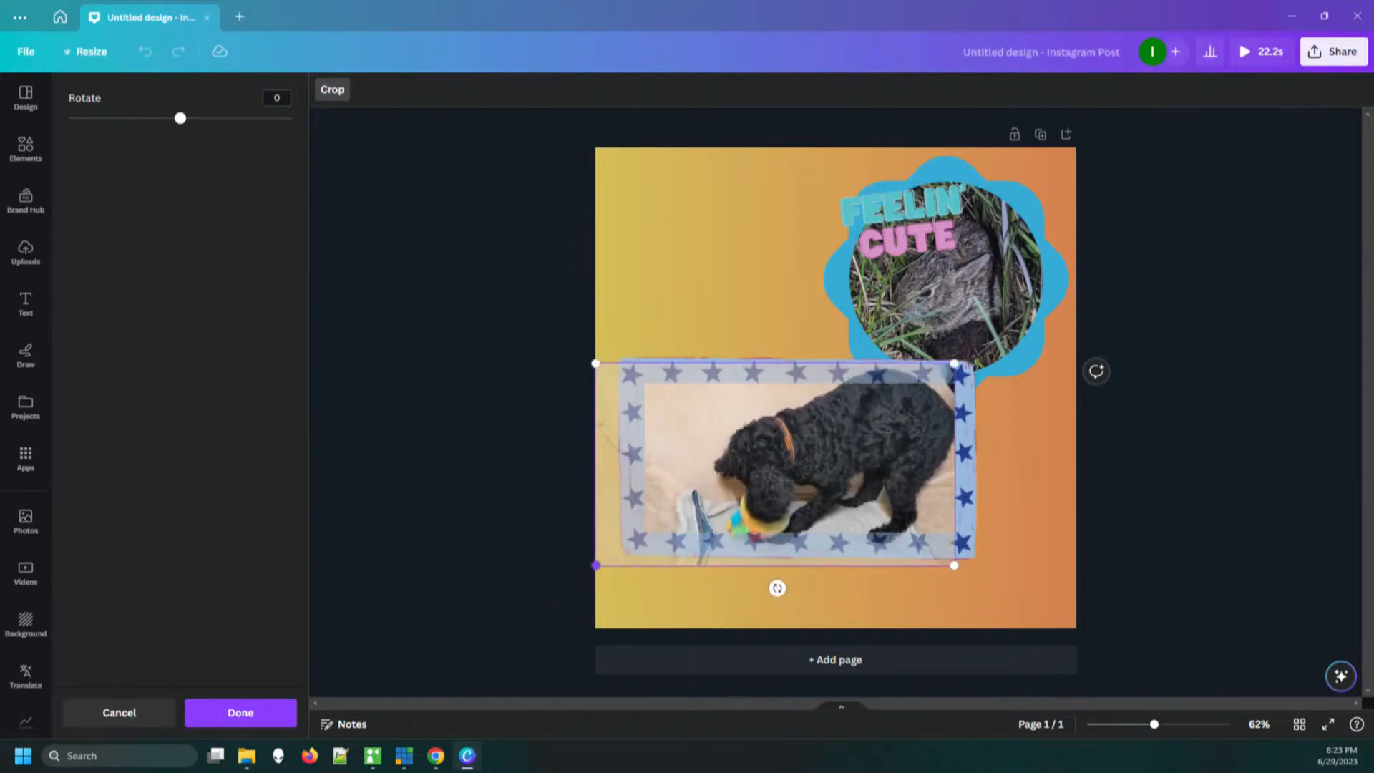
{"action": "left_click_drag", "start_coordinate": [596, 564], "coordinate": [623, 549]}
{"action": "left_click_drag", "start_coordinate": [701, 494], "coordinate": [701, 498]}
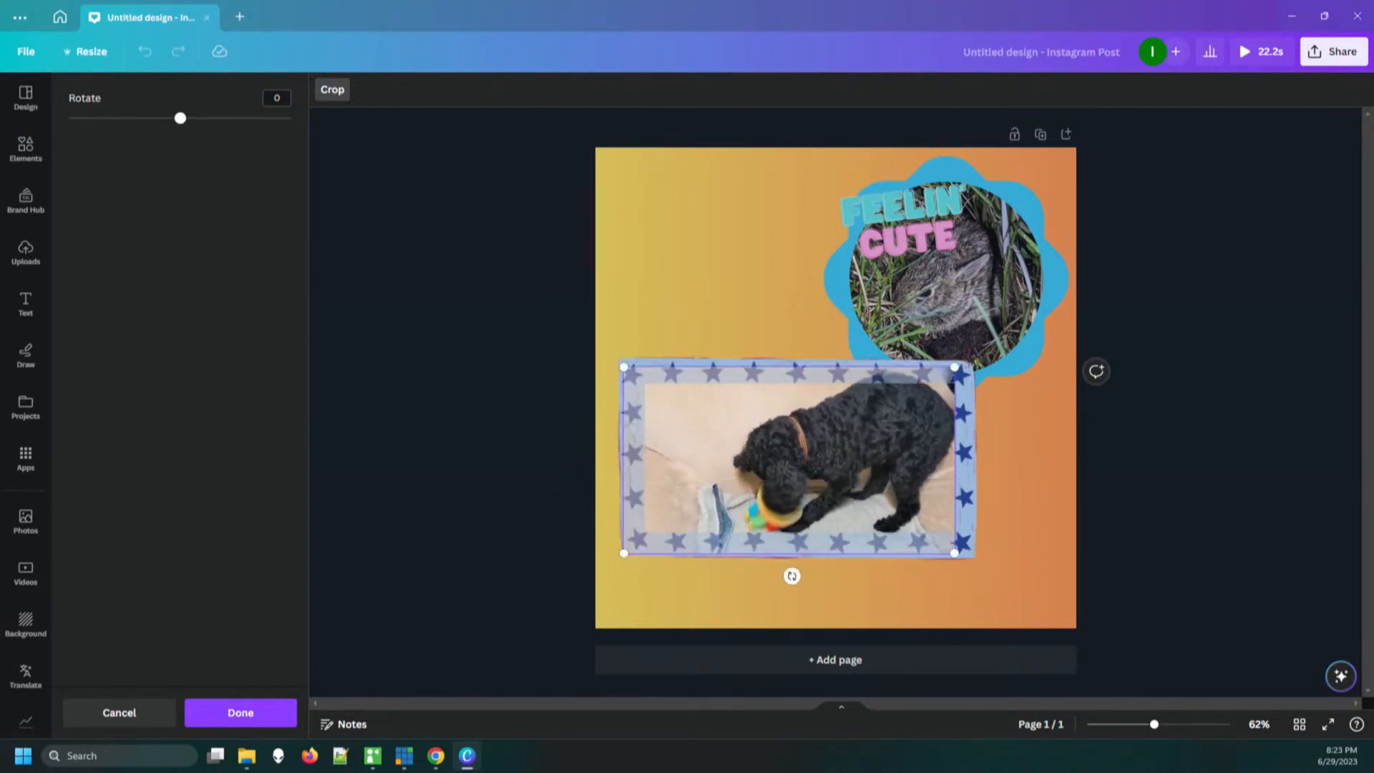
{"action": "mouse_move", "coordinate": [791, 576]}
{"action": "left_mouse_down"}
{"action": "mouse_move", "coordinate": [826, 572]}
{"action": "mouse_move", "coordinate": [741, 569]}
{"action": "mouse_move", "coordinate": [791, 576]}
{"action": "left_mouse_up"}
{"action": "left_click", "coordinate": [240, 713]}
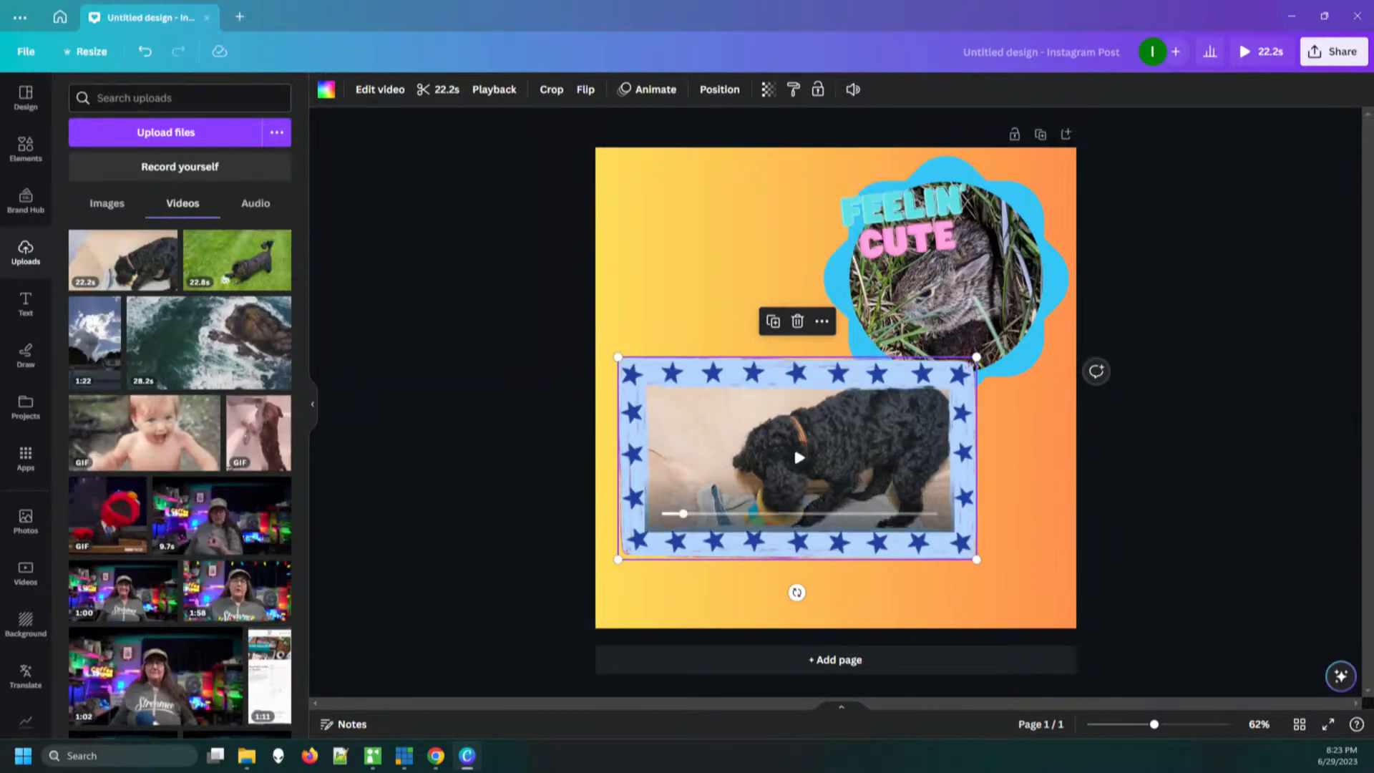
{"action": "left_click", "coordinate": [793, 444]}
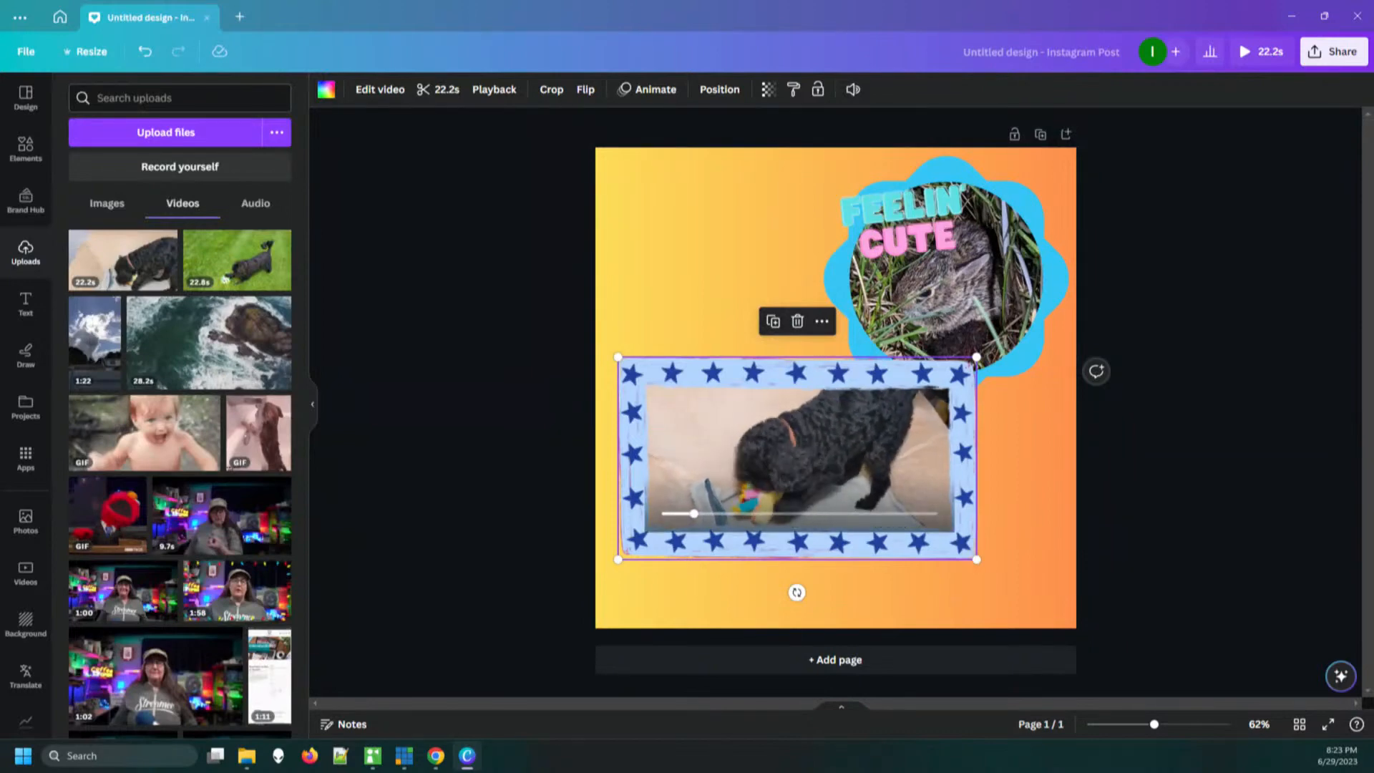
Review the download file types, keeping MP4 Video, and open the destinations for sharing the design on social media
{"action": "left_click", "coordinate": [1333, 51]}
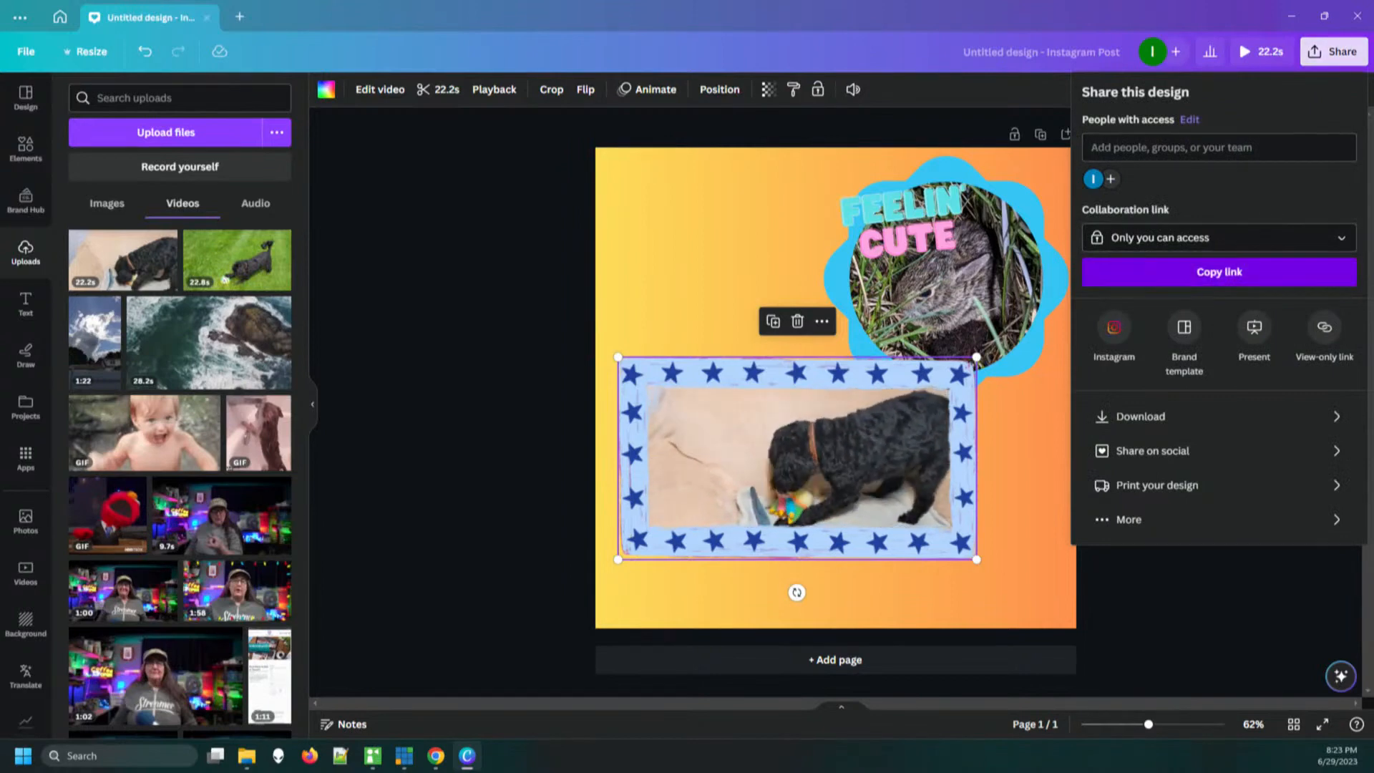
{"action": "left_click", "coordinate": [1145, 417]}
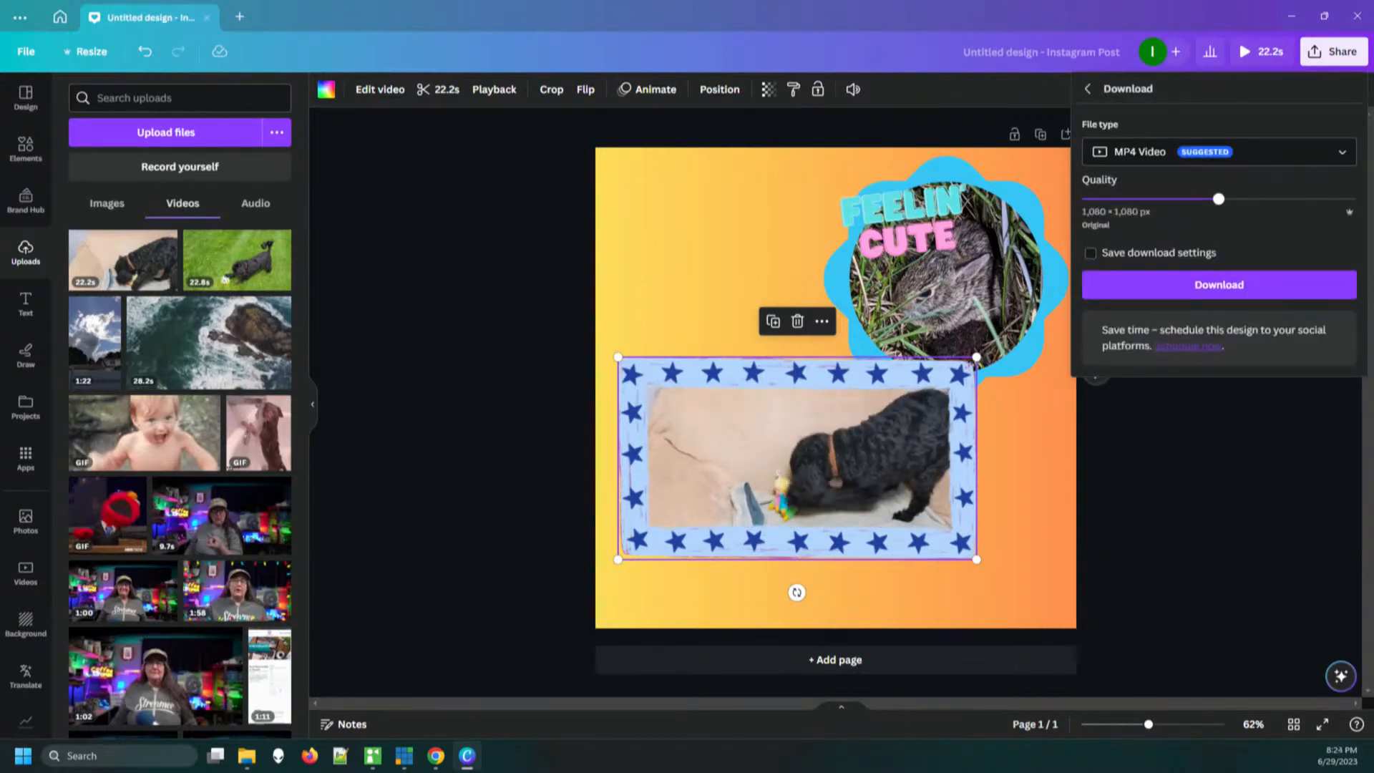
{"action": "left_click", "coordinate": [1218, 152]}
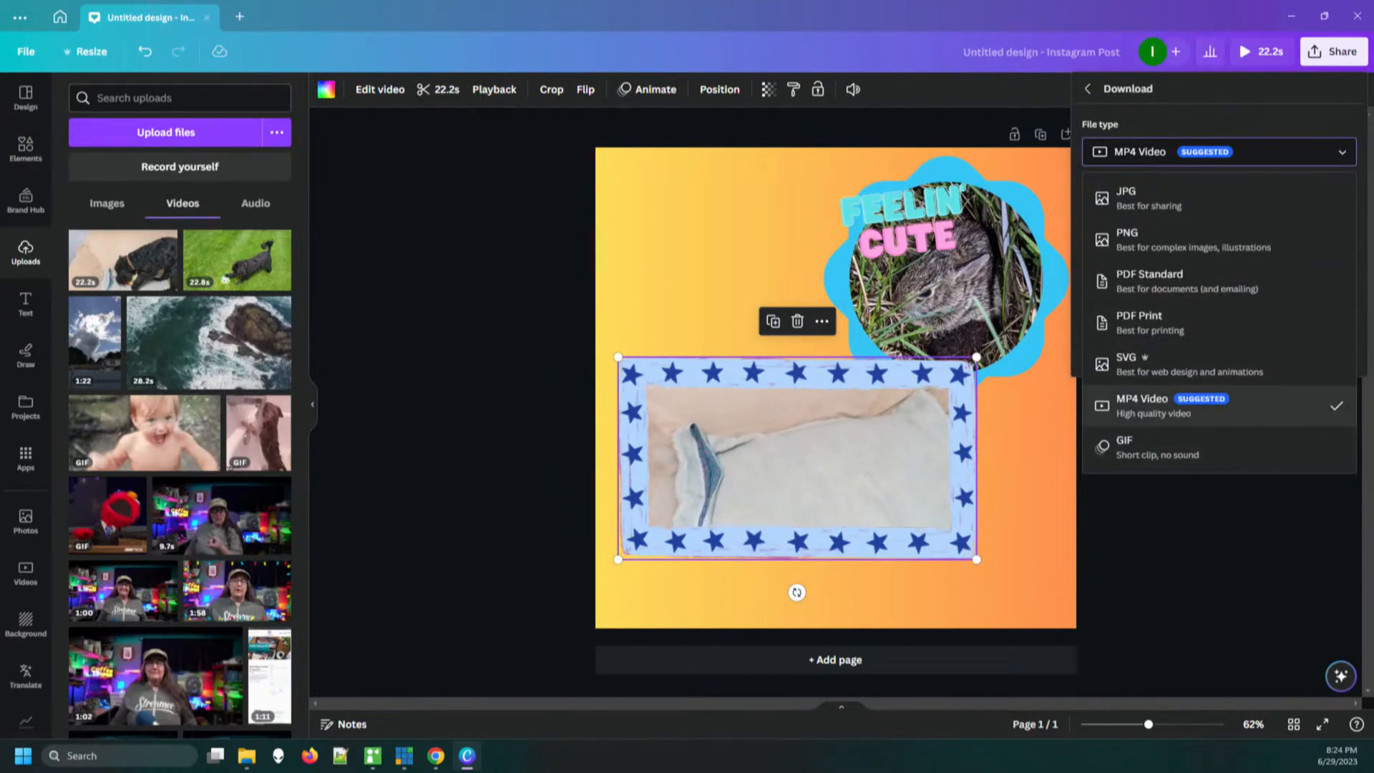
{"action": "left_click", "coordinate": [1181, 406]}
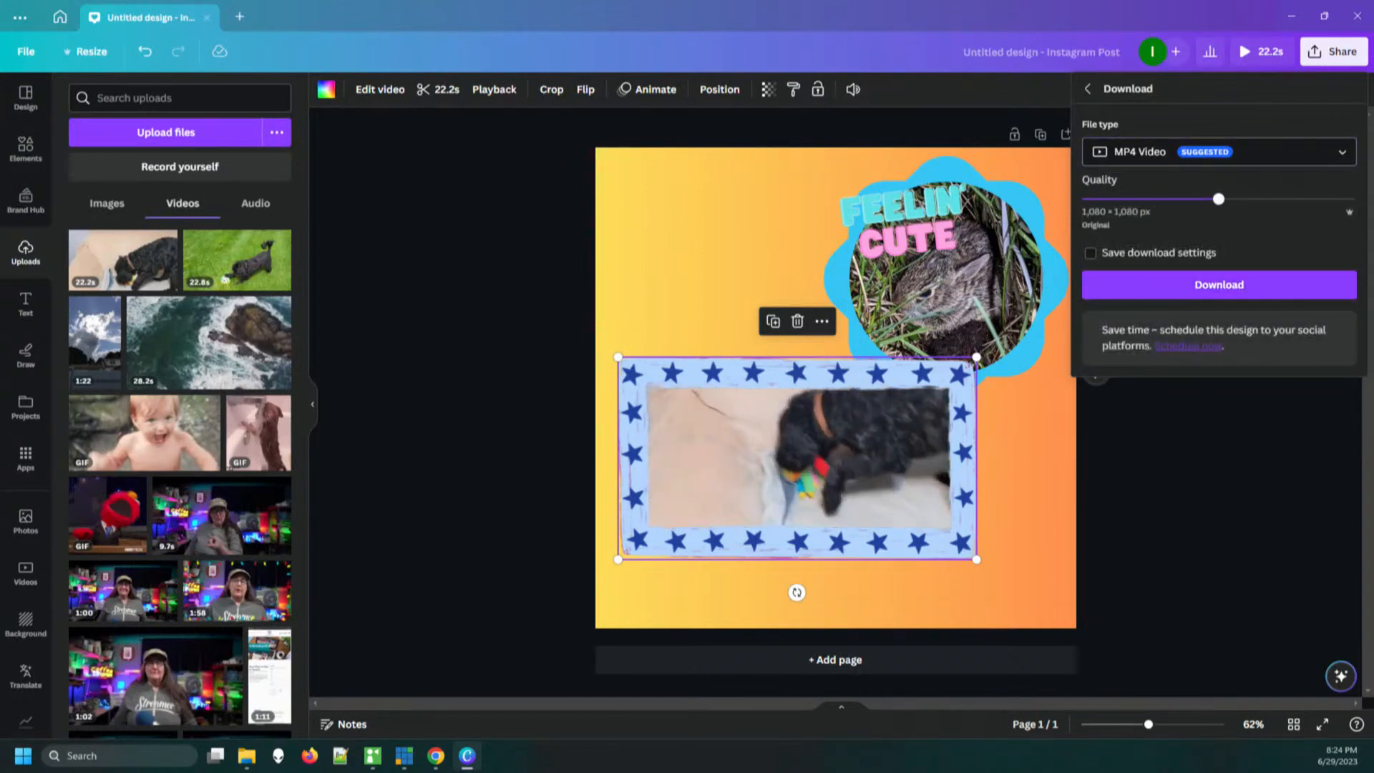
{"action": "left_click", "coordinate": [1088, 89]}
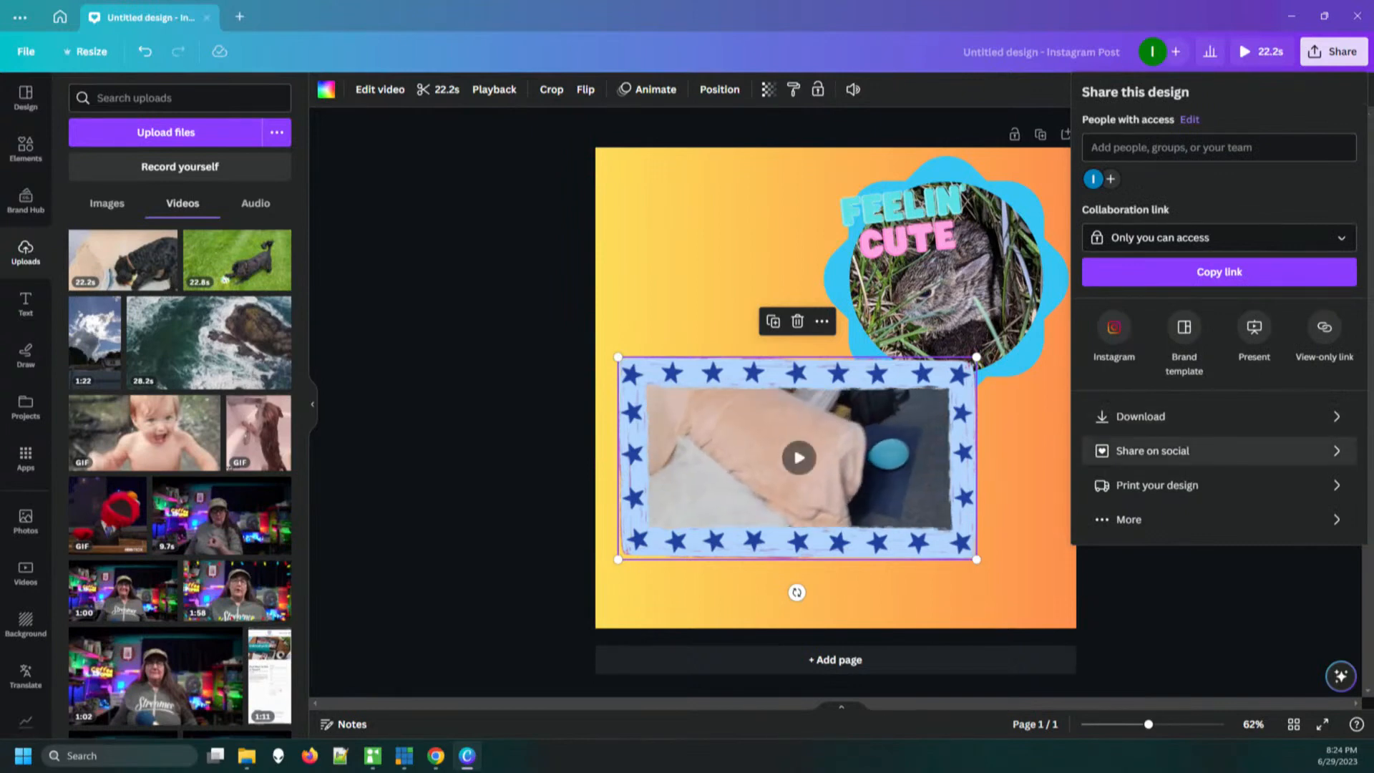
{"action": "left_click", "coordinate": [1180, 450]}
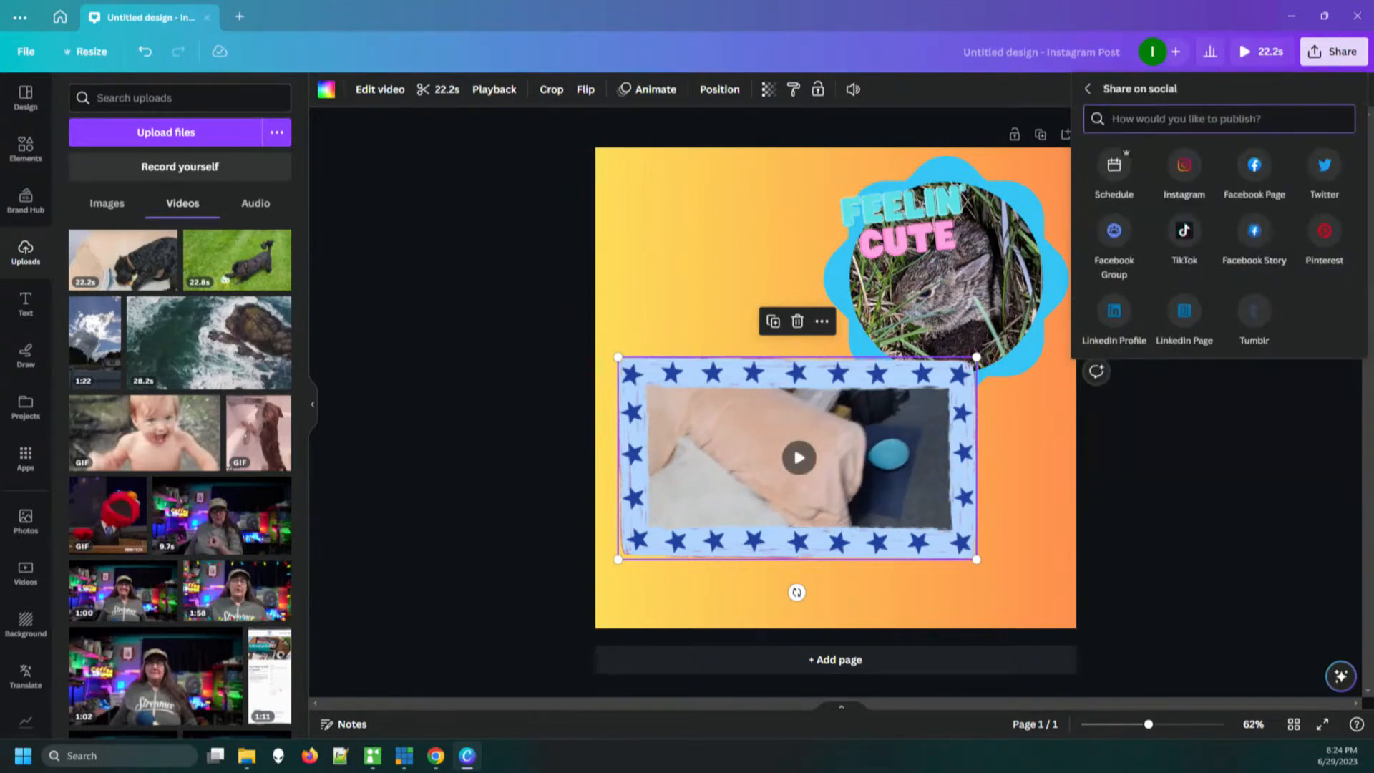
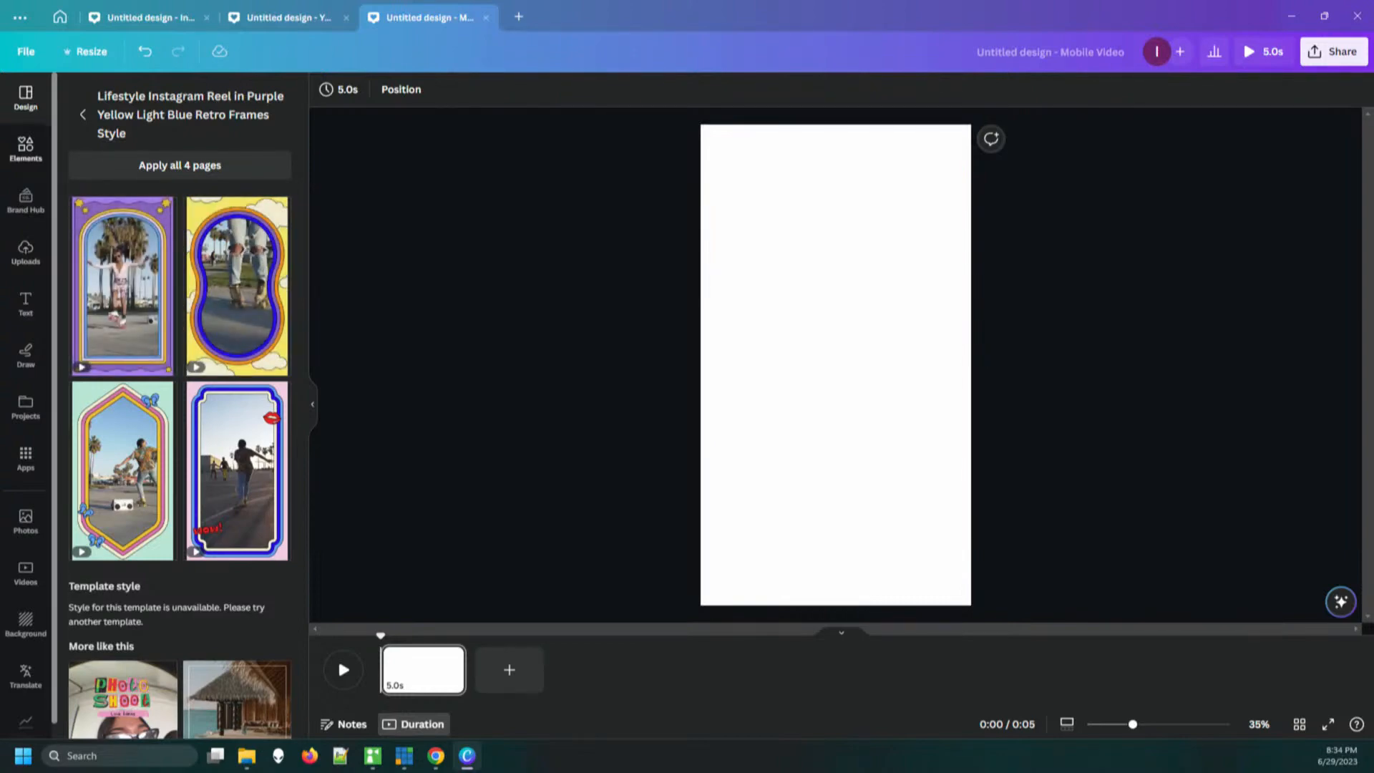
Find the jagged brush-stroke frame in the frame collection and place it in the upper half of the blank page
{"action": "left_click", "coordinate": [26, 149]}
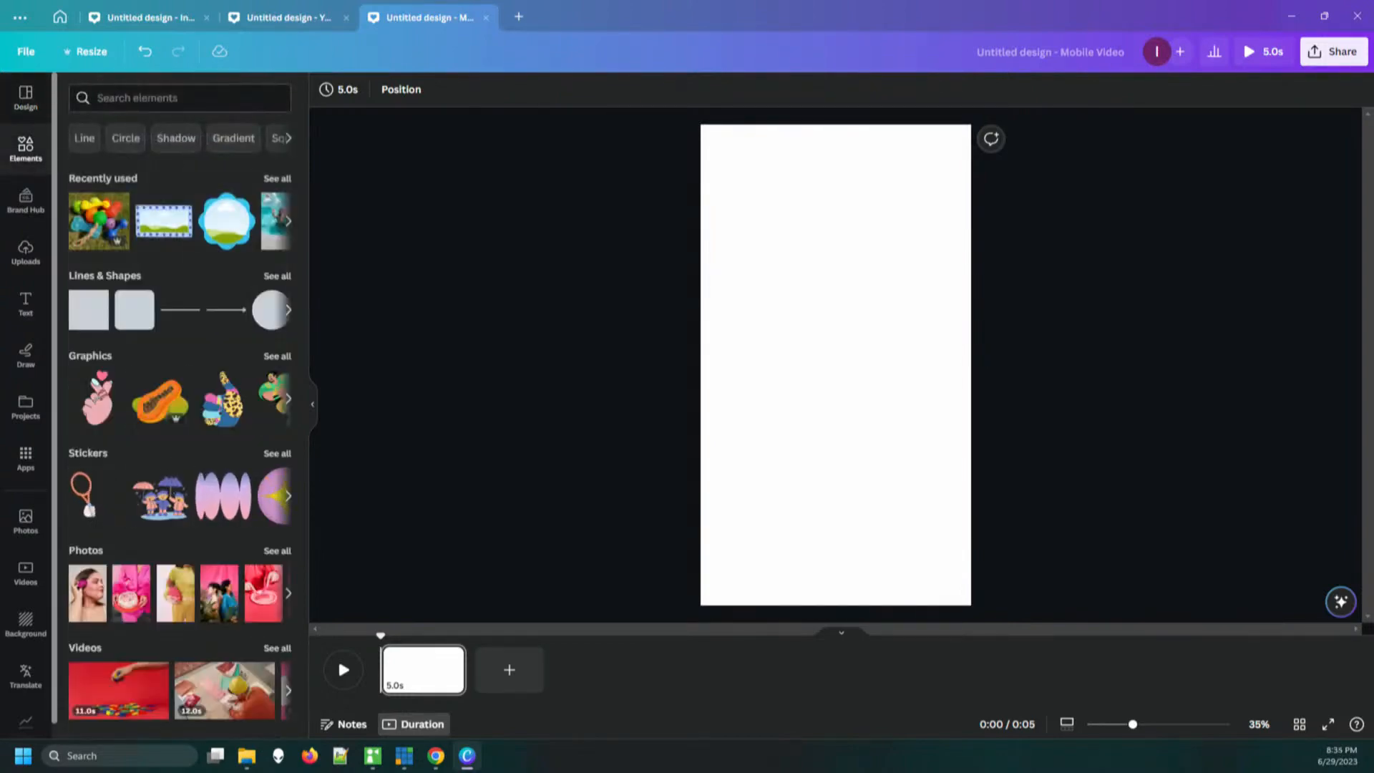
{"action": "scroll", "coordinate": [179, 415], "scroll_direction": "down", "scroll_amount": 6}
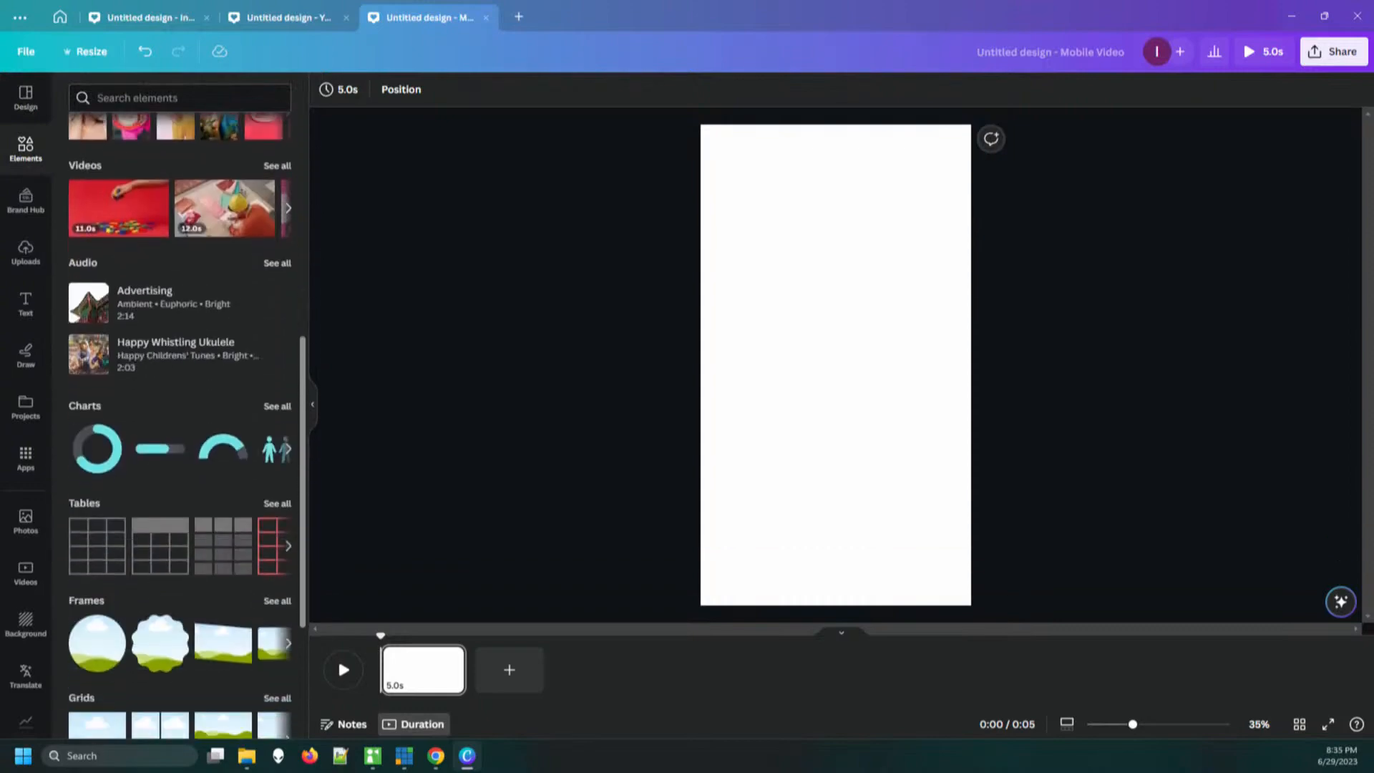
{"action": "scroll", "coordinate": [179, 415], "scroll_direction": "down", "scroll_amount": 5}
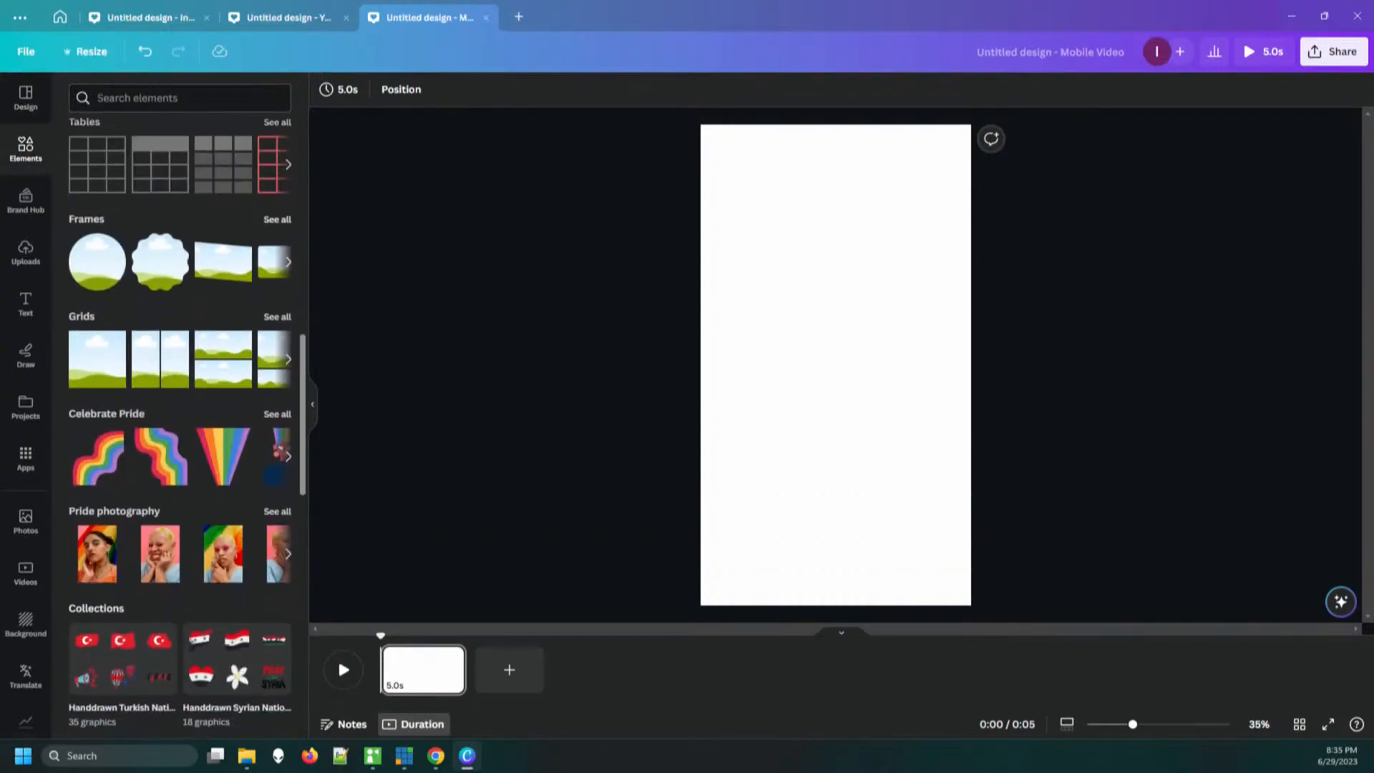
{"action": "left_click", "coordinate": [277, 220]}
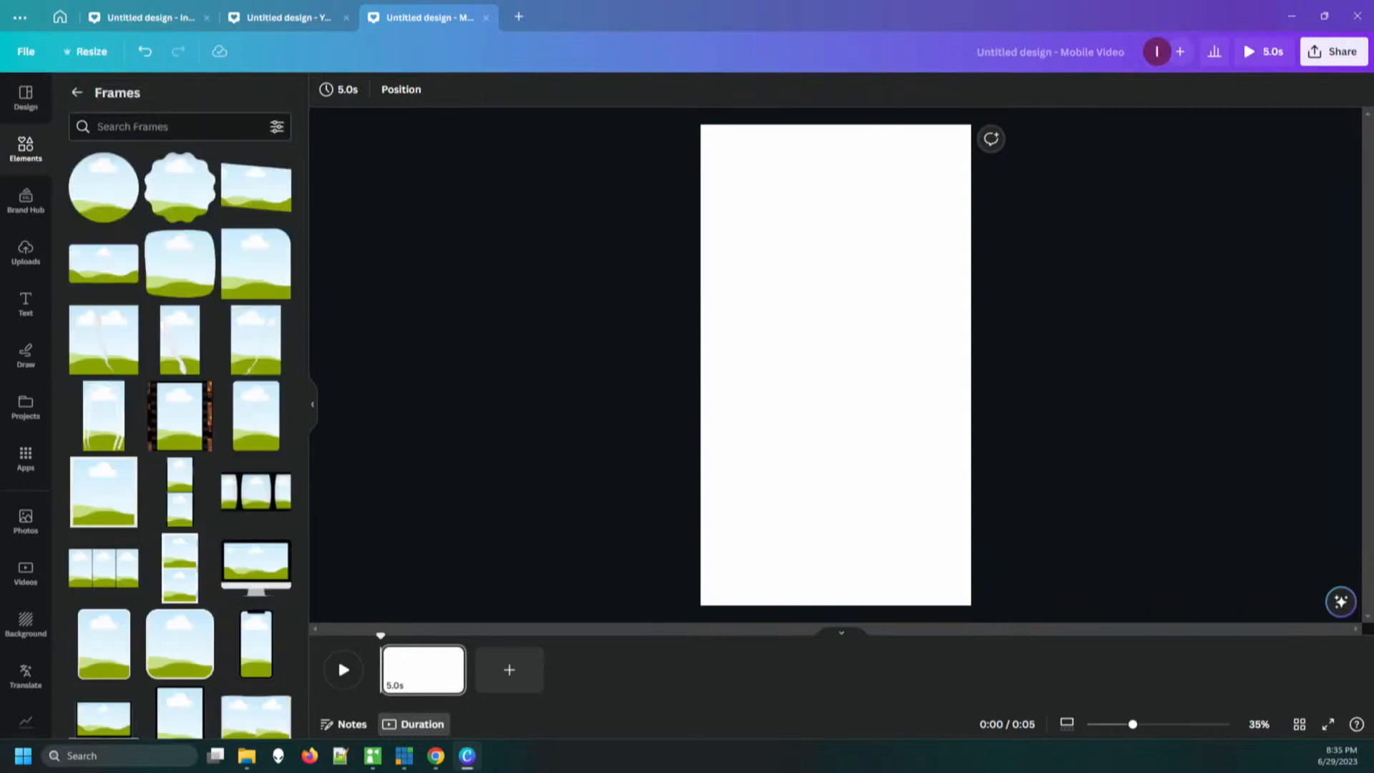
{"action": "scroll", "coordinate": [179, 440], "scroll_direction": "down", "scroll_amount": 3}
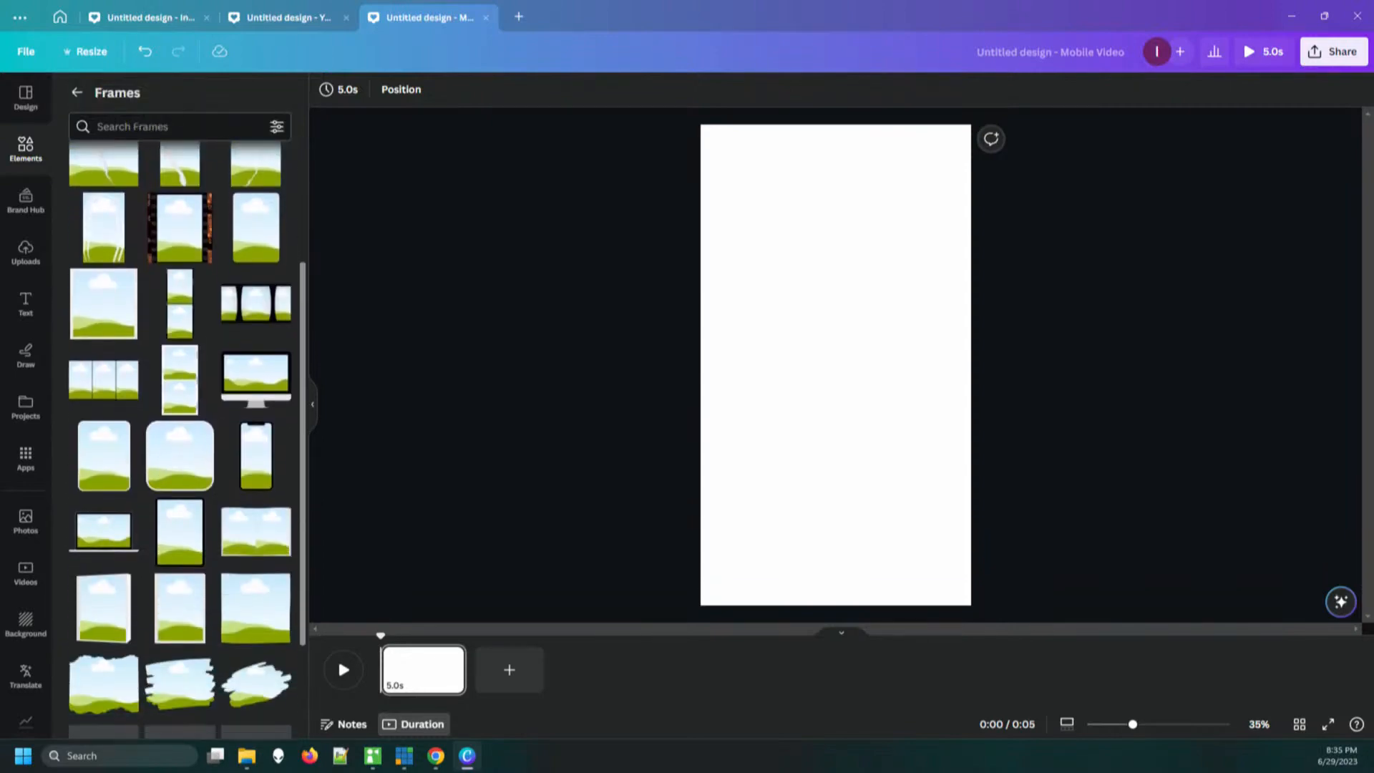
{"action": "scroll", "coordinate": [179, 440], "scroll_direction": "down", "scroll_amount": 5}
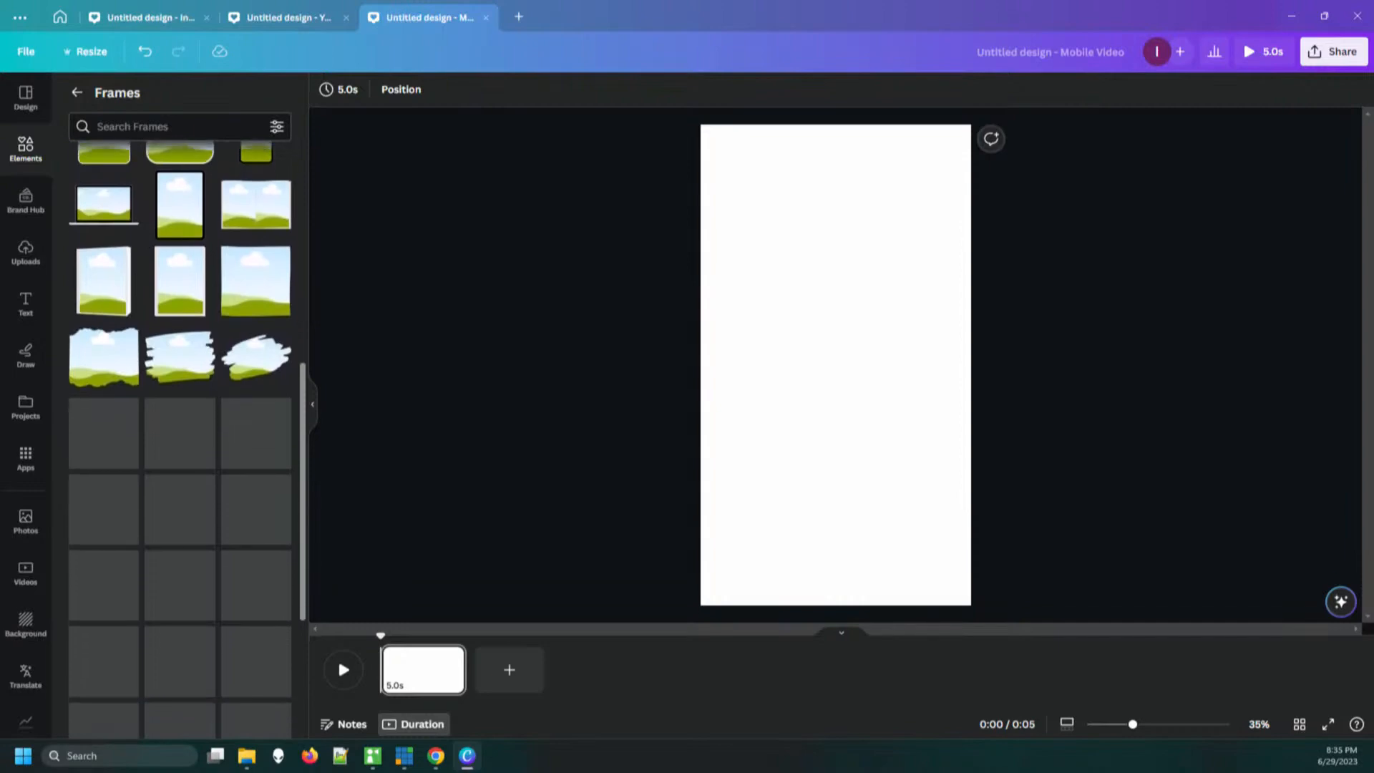
{"action": "scroll", "coordinate": [179, 440], "scroll_direction": "down", "scroll_amount": 2}
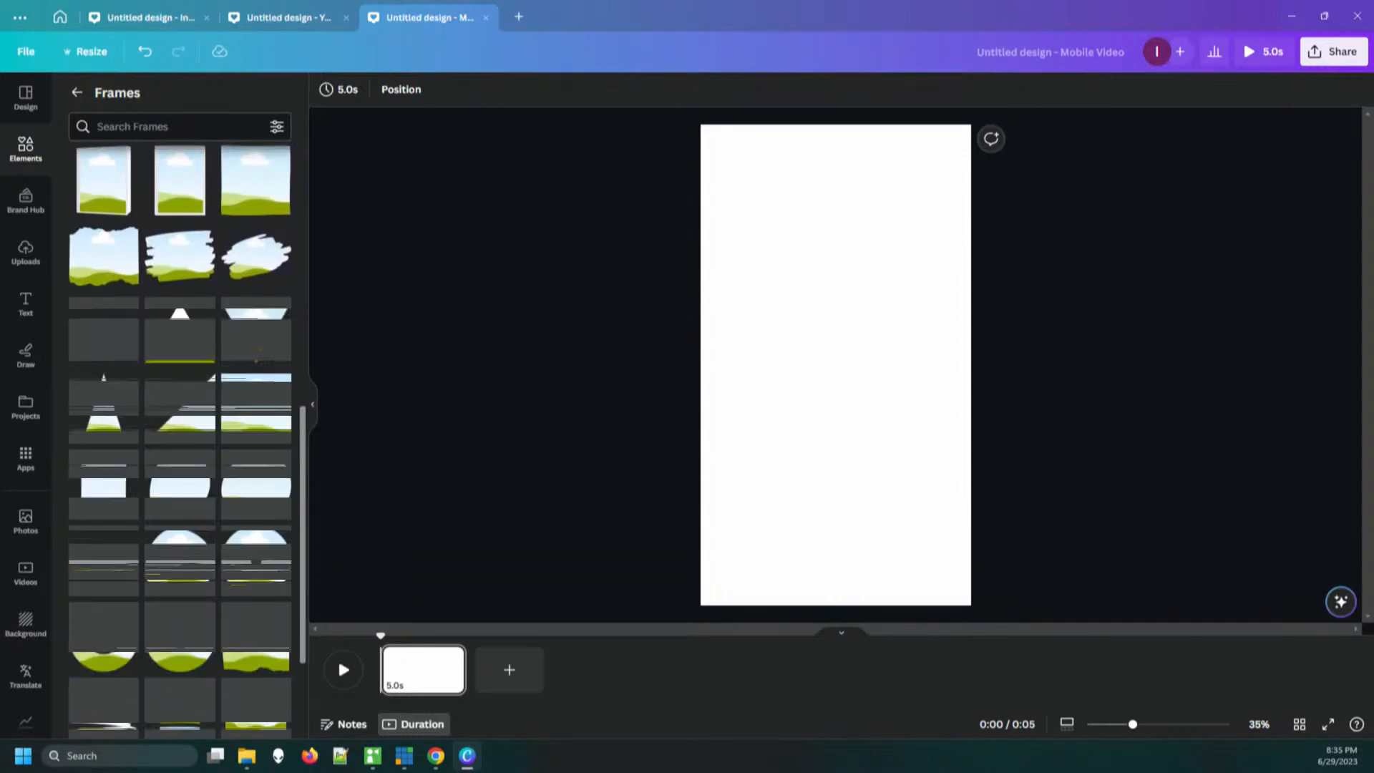
{"action": "left_click_drag", "start_coordinate": [179, 255], "coordinate": [830, 344]}
Enlarge the brush-stroke frame to nearly the full page width and centre it horizontally in the page's upper half
{"action": "left_click_drag", "start_coordinate": [763, 394], "coordinate": [710, 435]}
{"action": "left_click_drag", "start_coordinate": [900, 294], "coordinate": [959, 250]}
{"action": "mouse_move", "coordinate": [834, 342]}
{"action": "left_mouse_down"}
{"action": "mouse_move", "coordinate": [835, 285]}
{"action": "mouse_move", "coordinate": [835, 300]}
{"action": "left_mouse_up"}
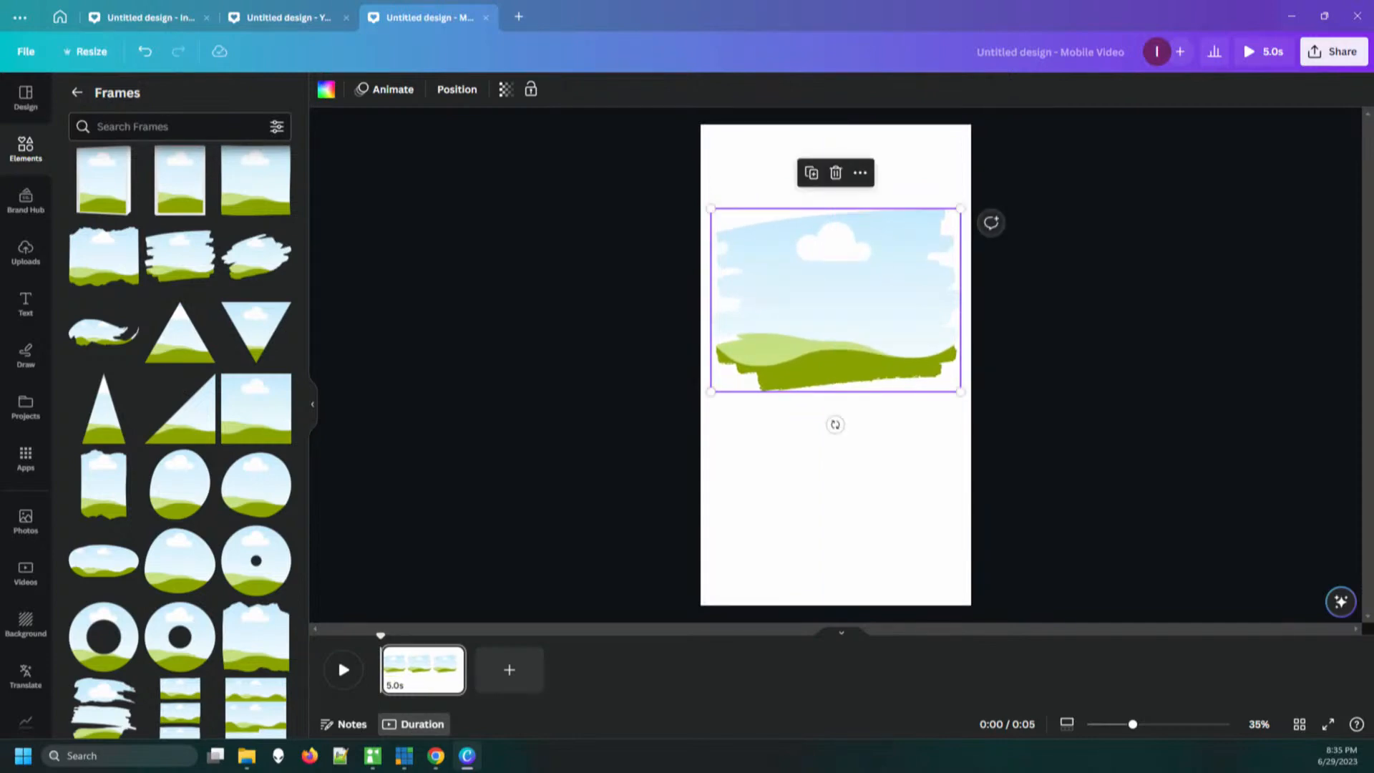
{"action": "left_click_drag", "start_coordinate": [711, 391], "coordinate": [706, 395]}
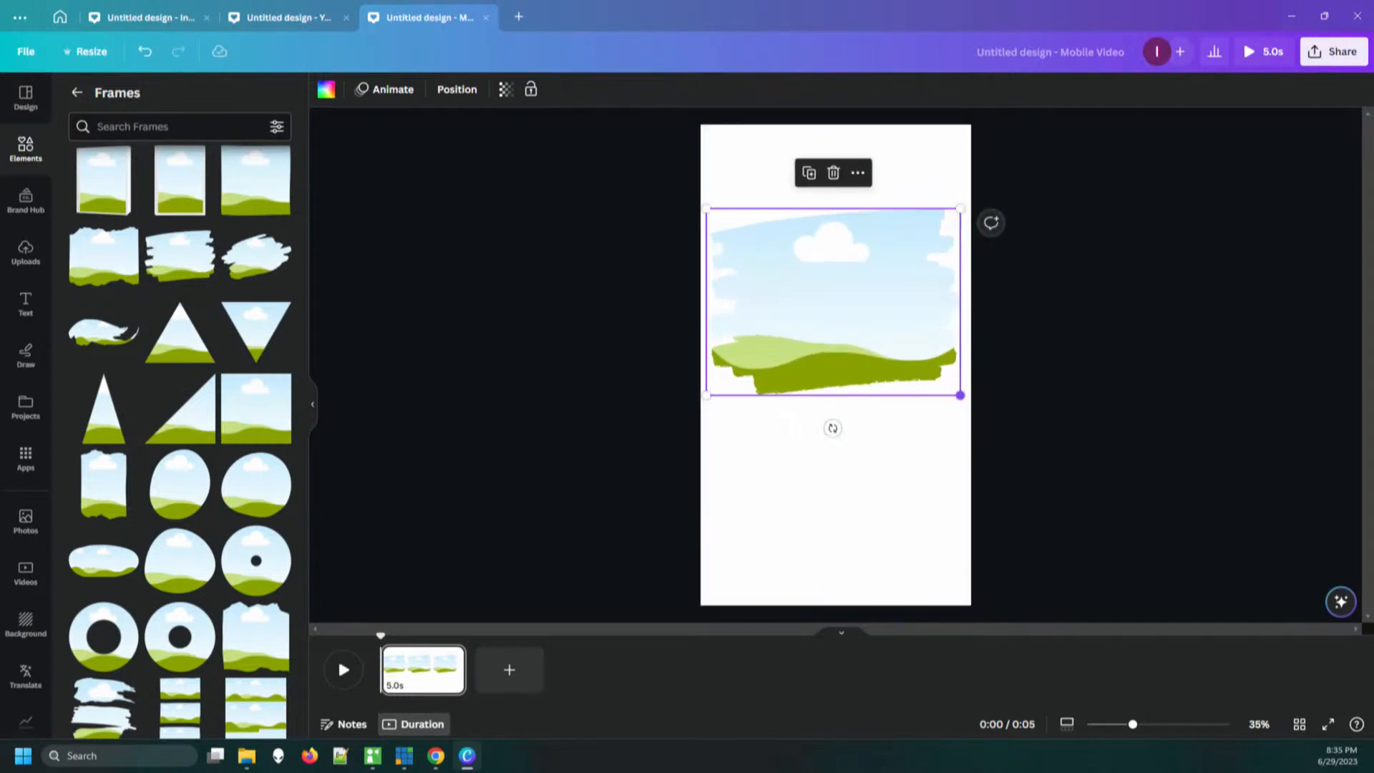
{"action": "left_click_drag", "start_coordinate": [960, 393], "coordinate": [965, 398]}
{"action": "left_click_drag", "start_coordinate": [835, 304], "coordinate": [836, 306]}
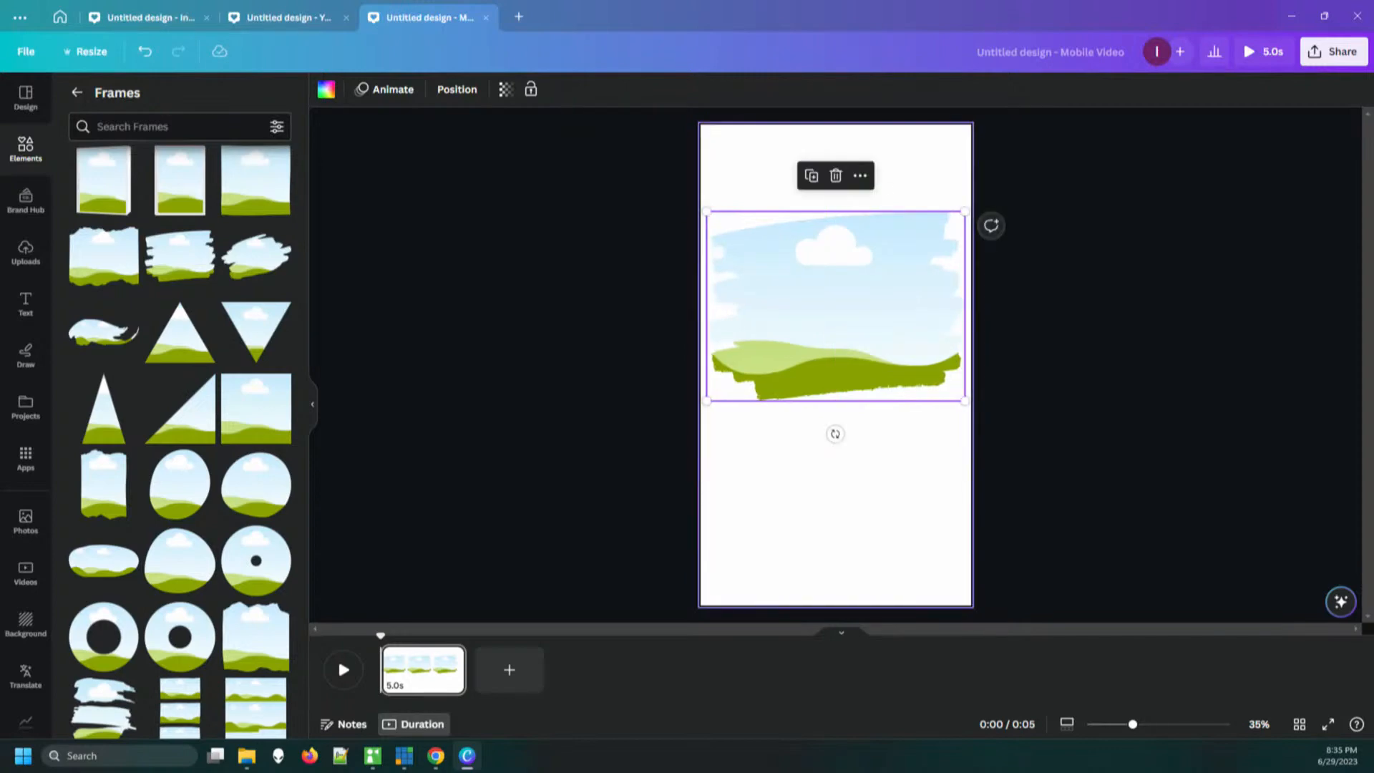
{"action": "key", "text": "Escape"}
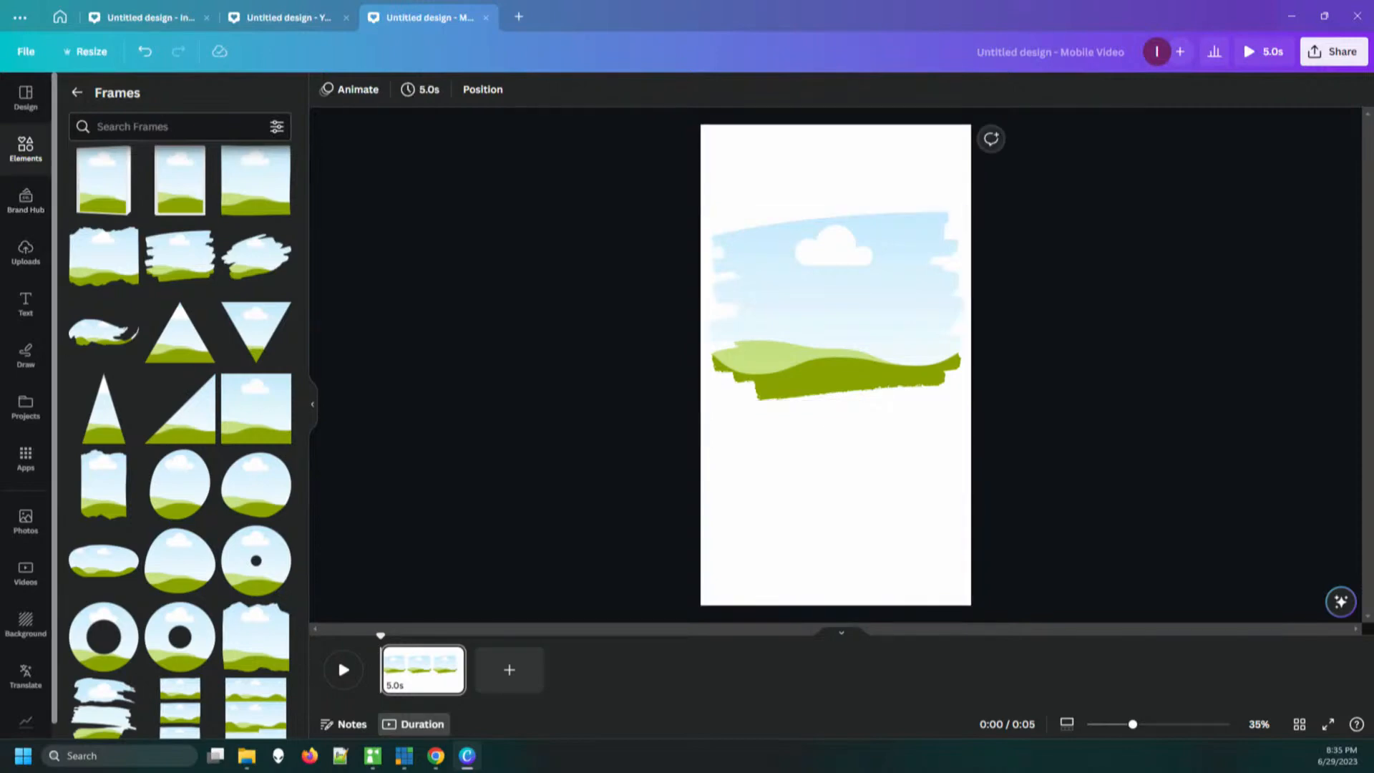
Fill the brush-stroke frame with the uploaded 22.2-second black dog video and pause its playback
{"action": "left_click", "coordinate": [26, 252]}
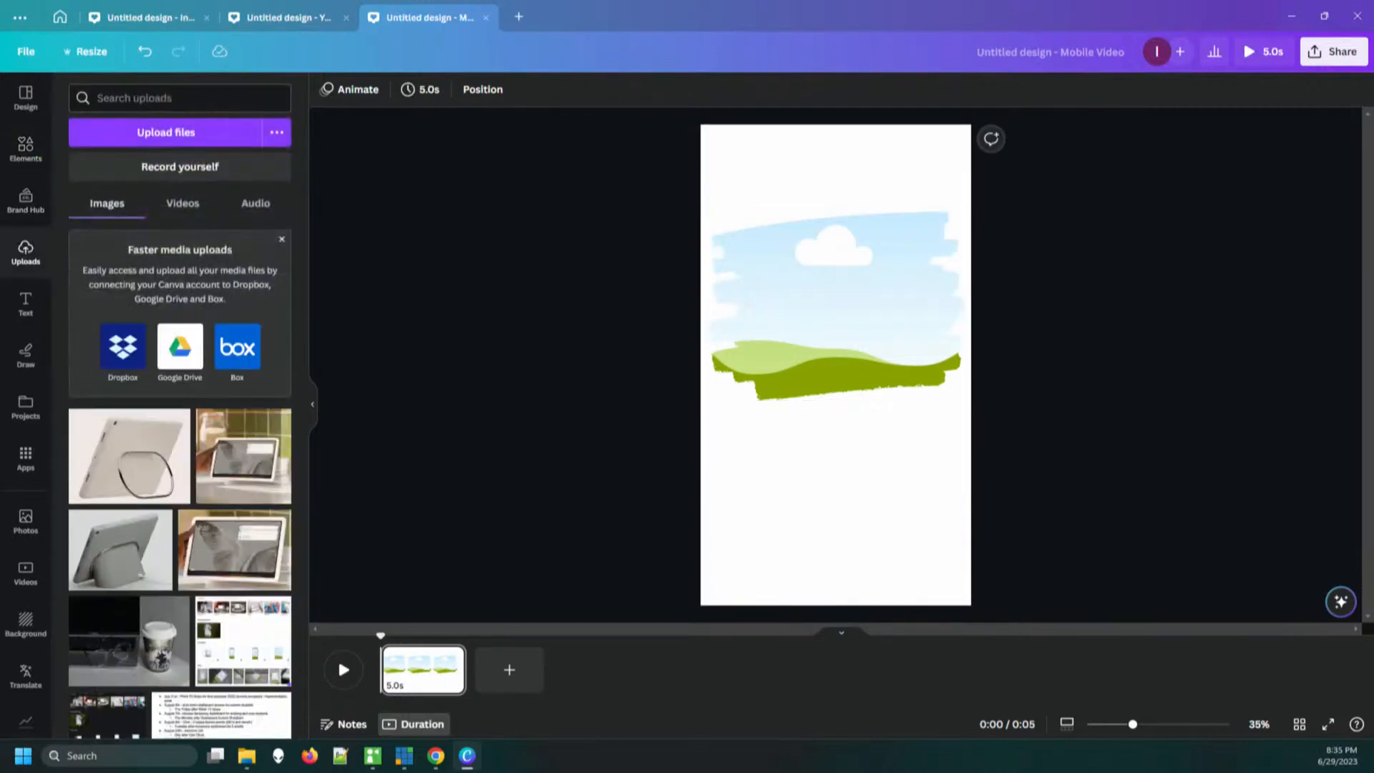
{"action": "left_click", "coordinate": [182, 203]}
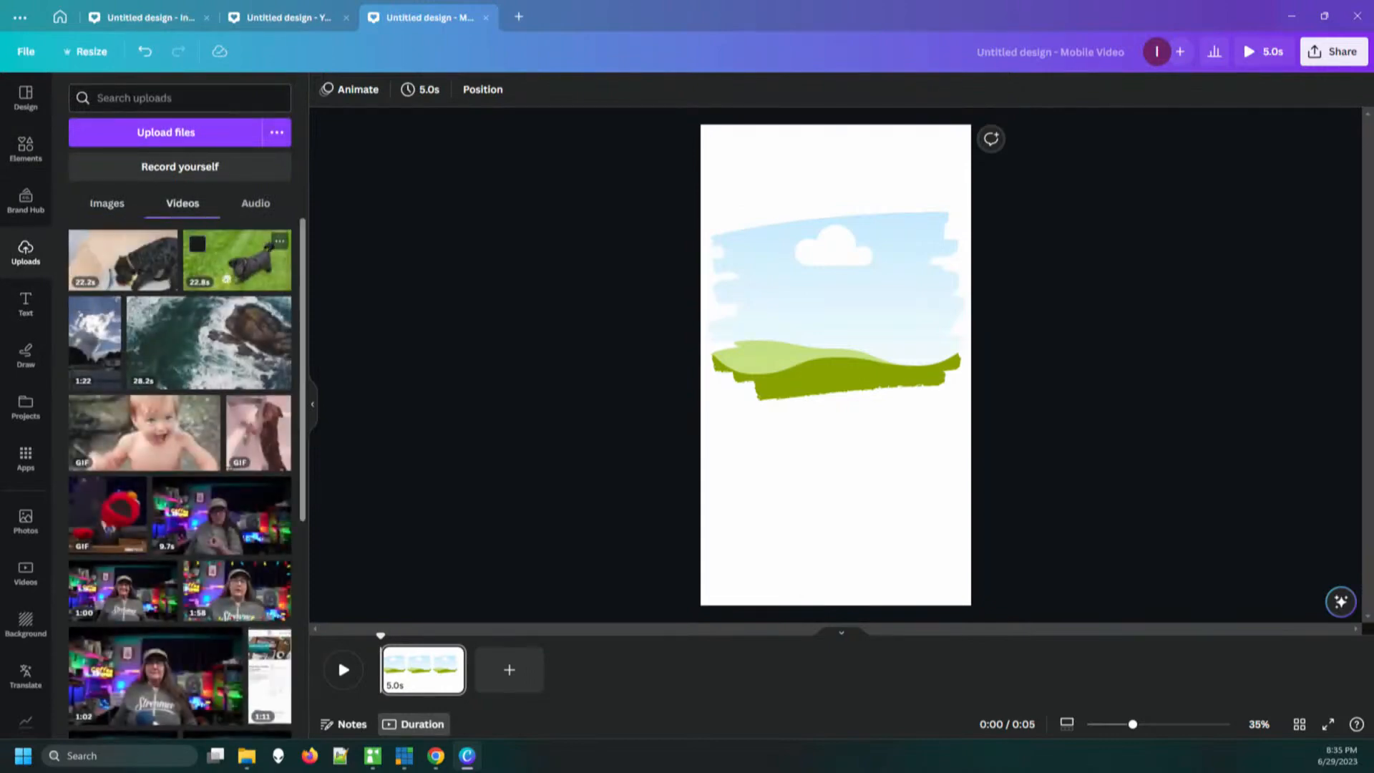
{"action": "left_click_drag", "start_coordinate": [123, 260], "coordinate": [830, 308]}
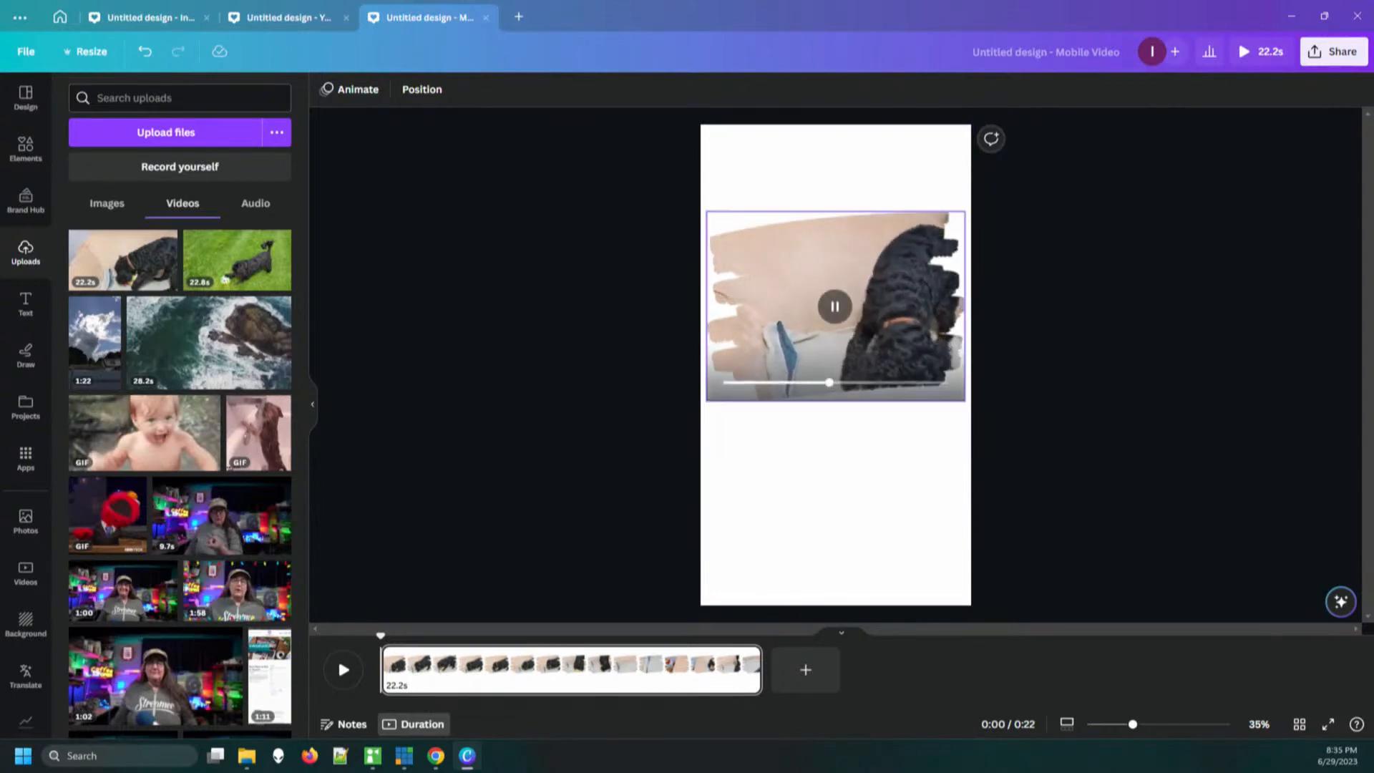
{"action": "left_click_drag", "start_coordinate": [836, 300], "coordinate": [836, 306]}
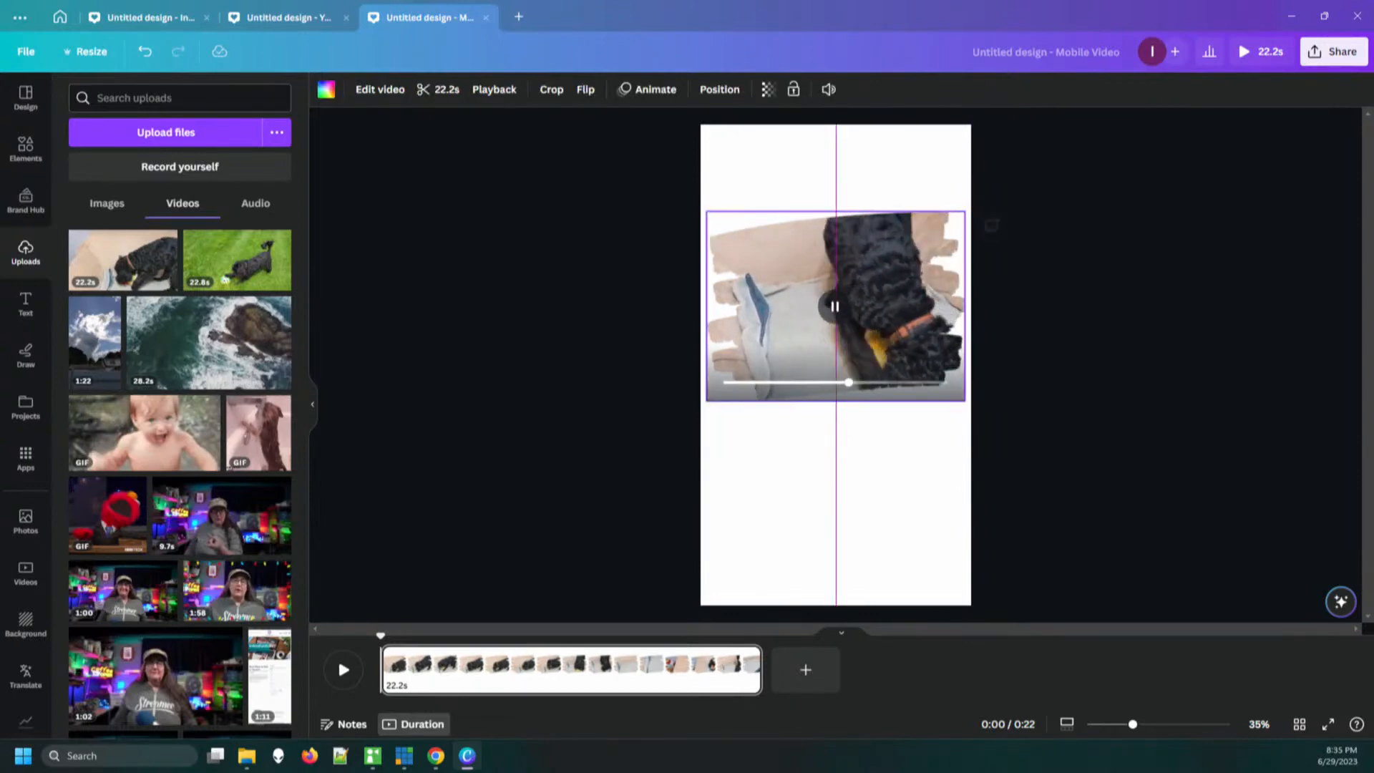
{"action": "left_click", "coordinate": [835, 306]}
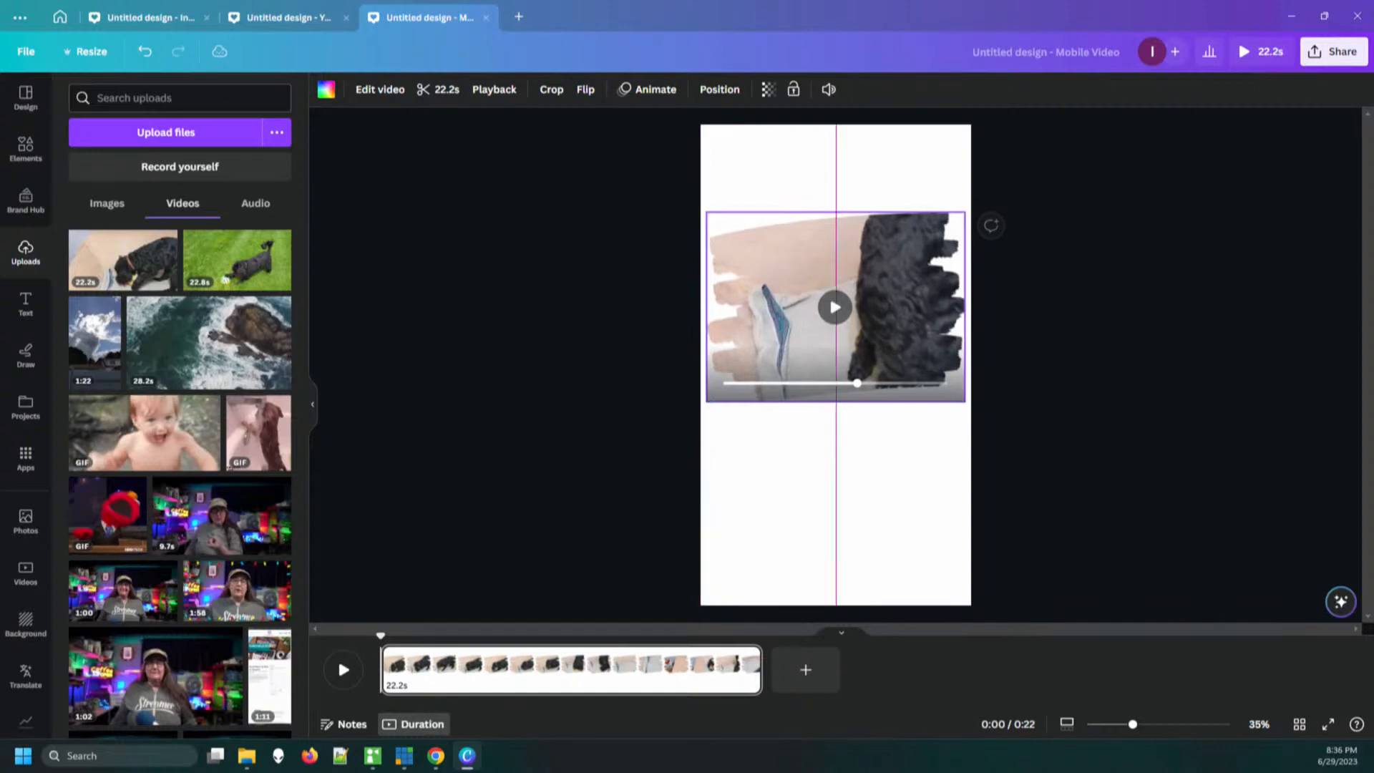
Shift the dog video slightly left inside the brush-stroke frame, apply the crop and resume its playback
{"action": "double_click", "coordinate": [835, 307]}
{"action": "left_click_drag", "start_coordinate": [835, 306], "coordinate": [796, 307]}
{"action": "left_click", "coordinate": [240, 712]}
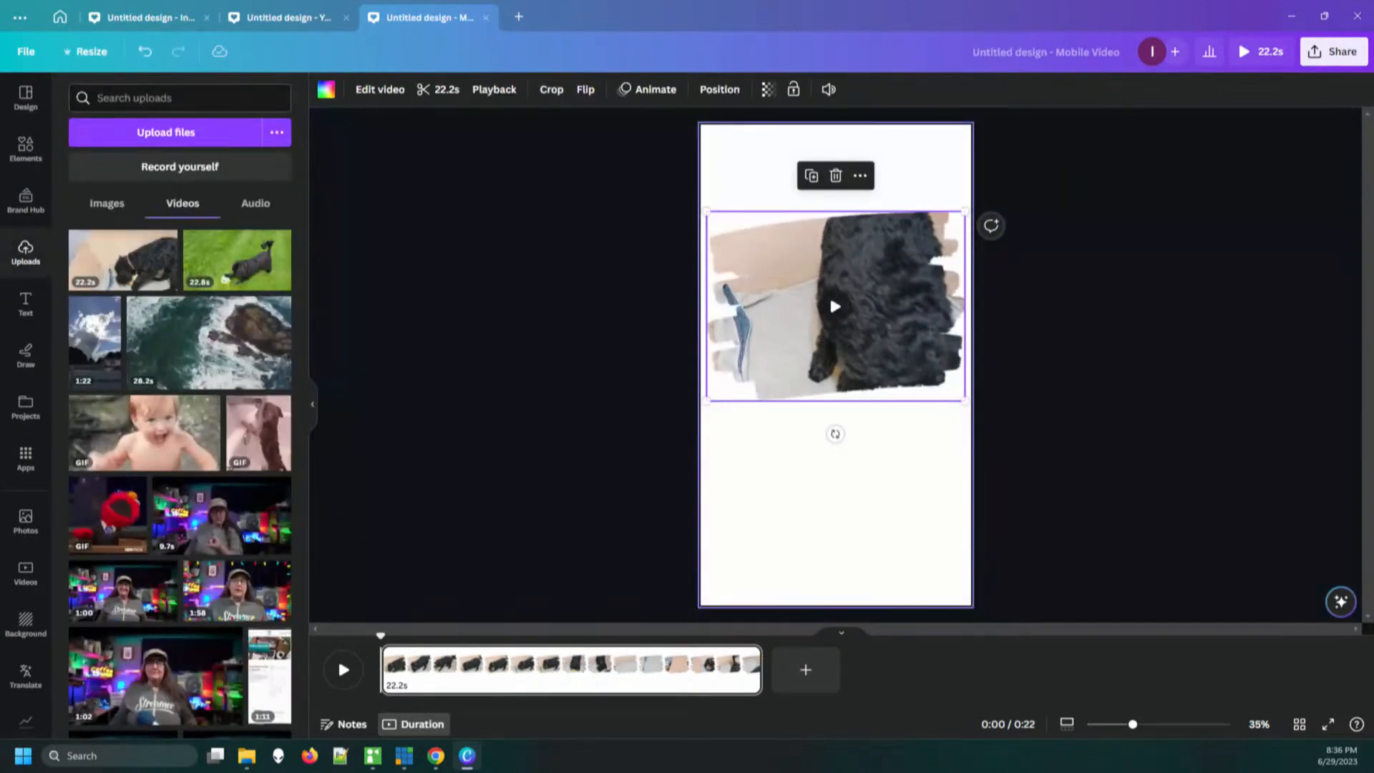
{"action": "left_click", "coordinate": [835, 306]}
Try bright red as the page background, settle on the solid coral red, and preview the dog video against it
{"action": "left_click", "coordinate": [835, 501]}
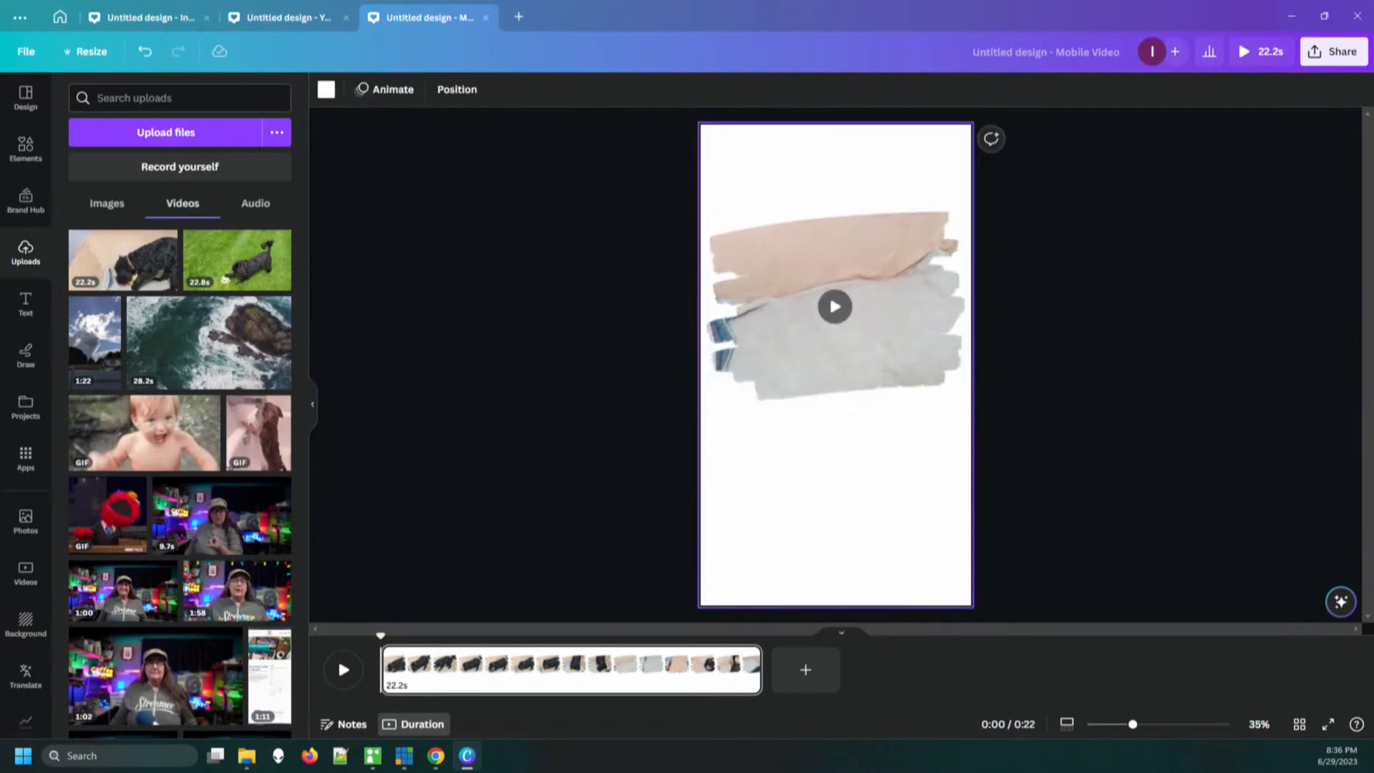
{"action": "left_click", "coordinate": [326, 89]}
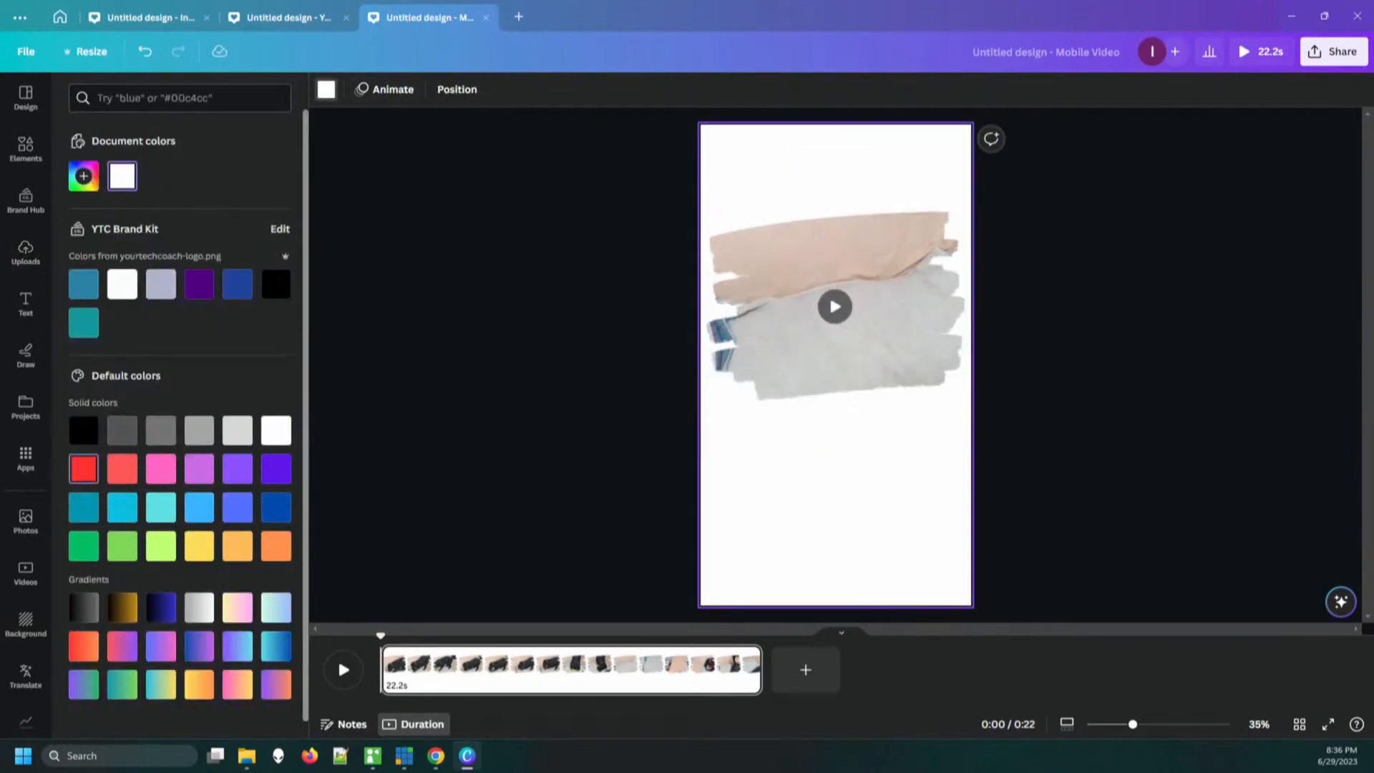
{"action": "left_click", "coordinate": [83, 469]}
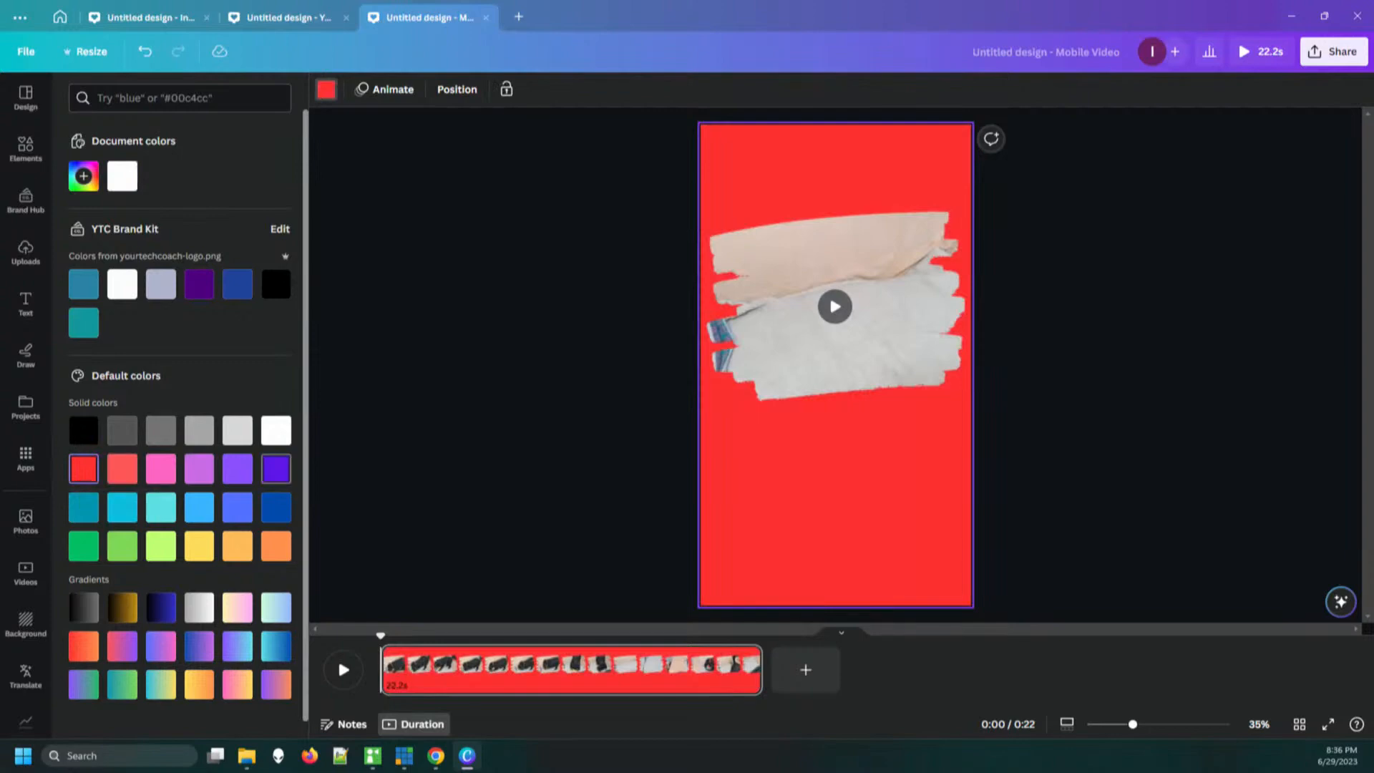
{"action": "left_click", "coordinate": [122, 469]}
{"action": "left_click", "coordinate": [809, 472]}
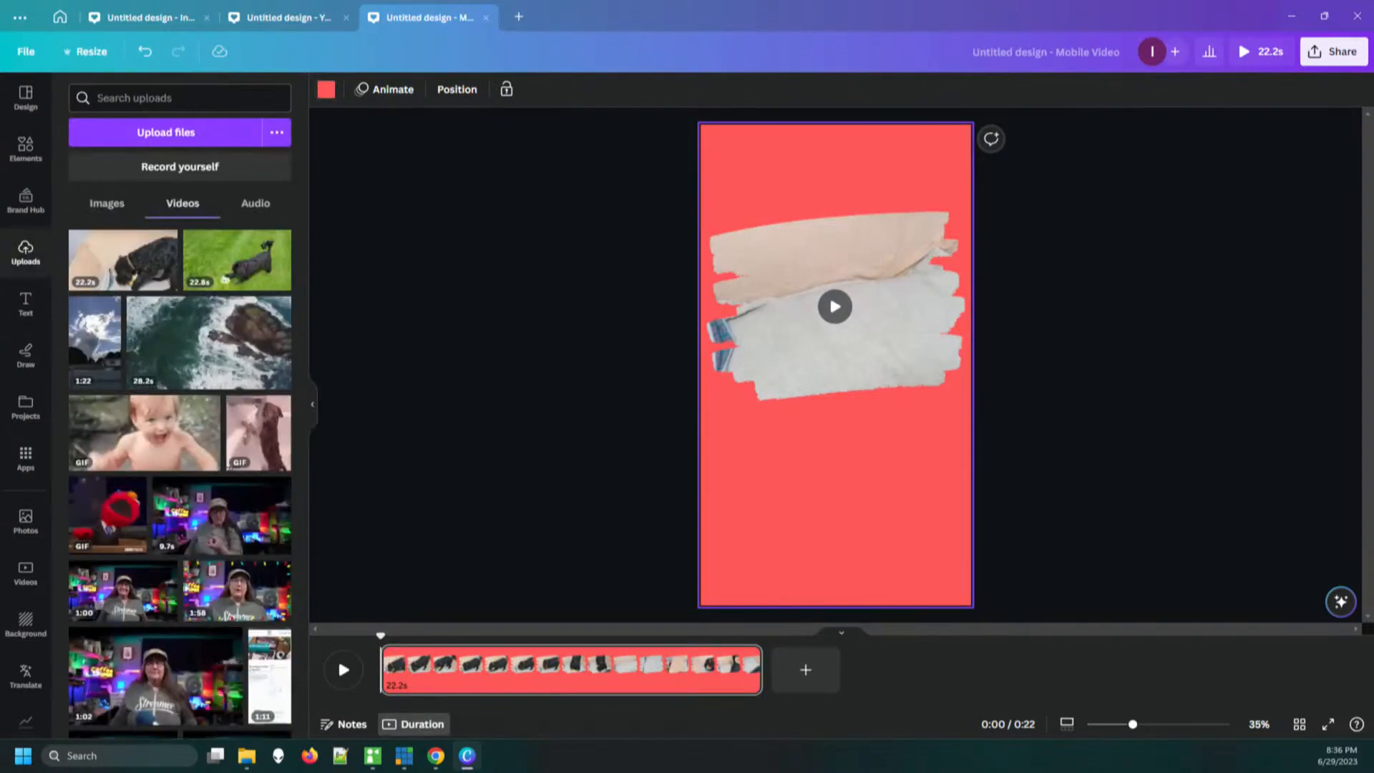
{"action": "left_click", "coordinate": [835, 307]}
{"action": "left_click", "coordinate": [1058, 357]}
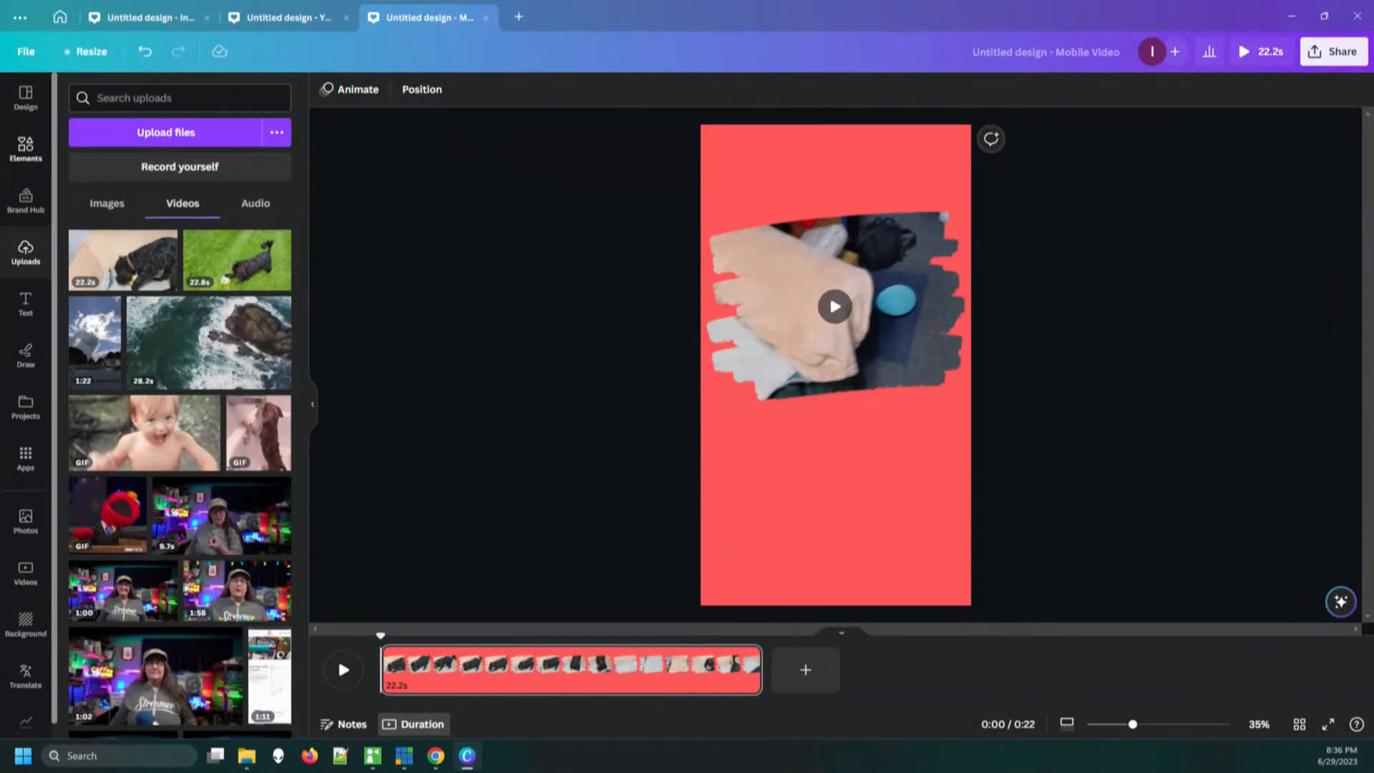
Add the ornate curved-edge frame to the lower half of the page and move the dog video down just above it
{"action": "left_click", "coordinate": [26, 148]}
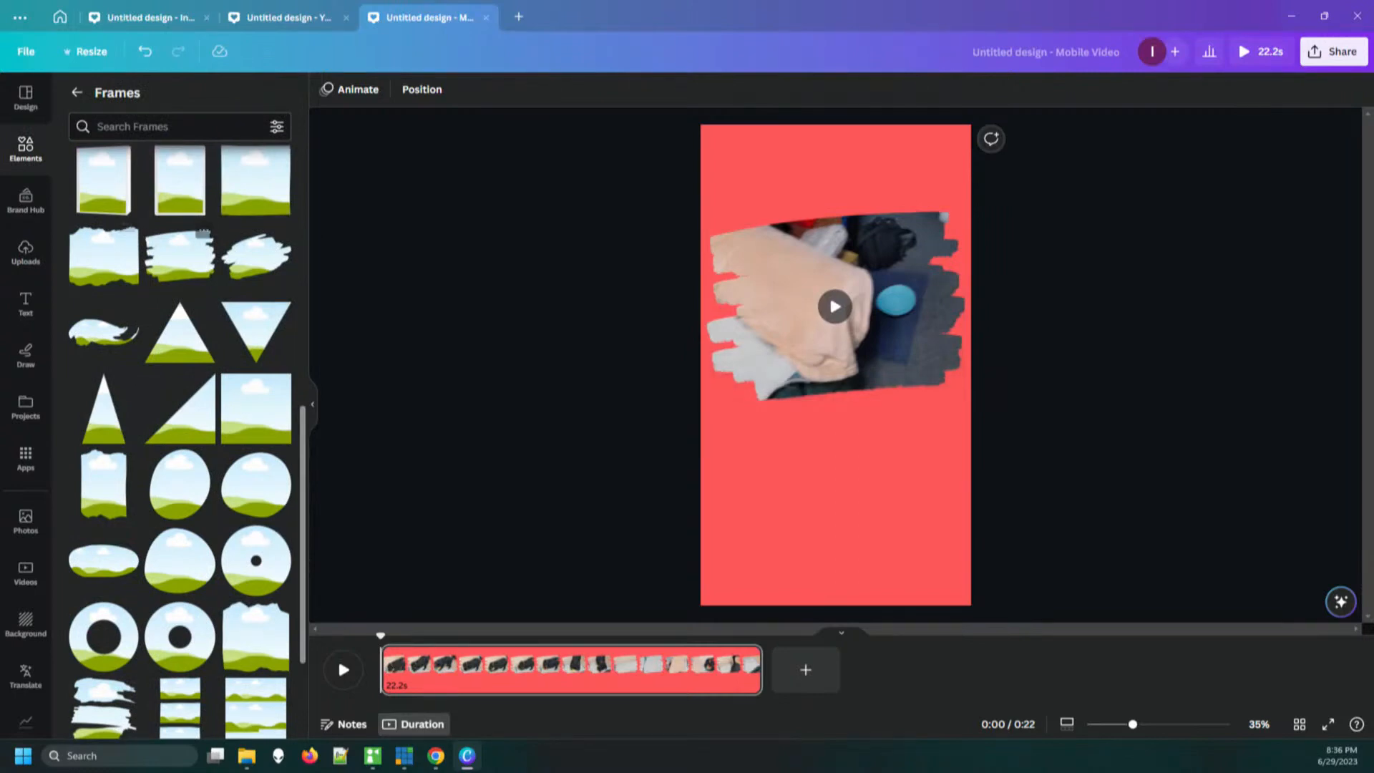
{"action": "scroll", "coordinate": [179, 440], "scroll_direction": "down", "scroll_amount": 6}
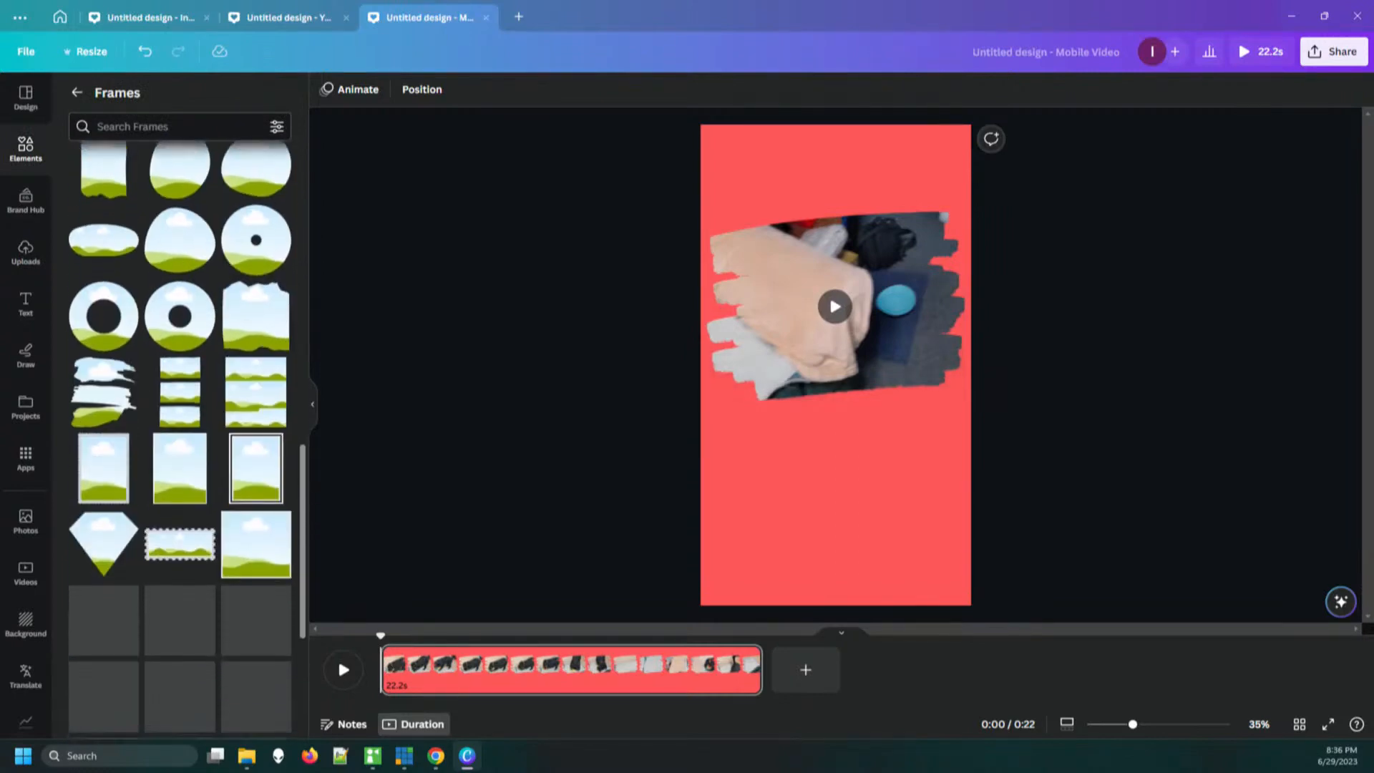
{"action": "scroll", "coordinate": [179, 440], "scroll_direction": "down", "scroll_amount": 5}
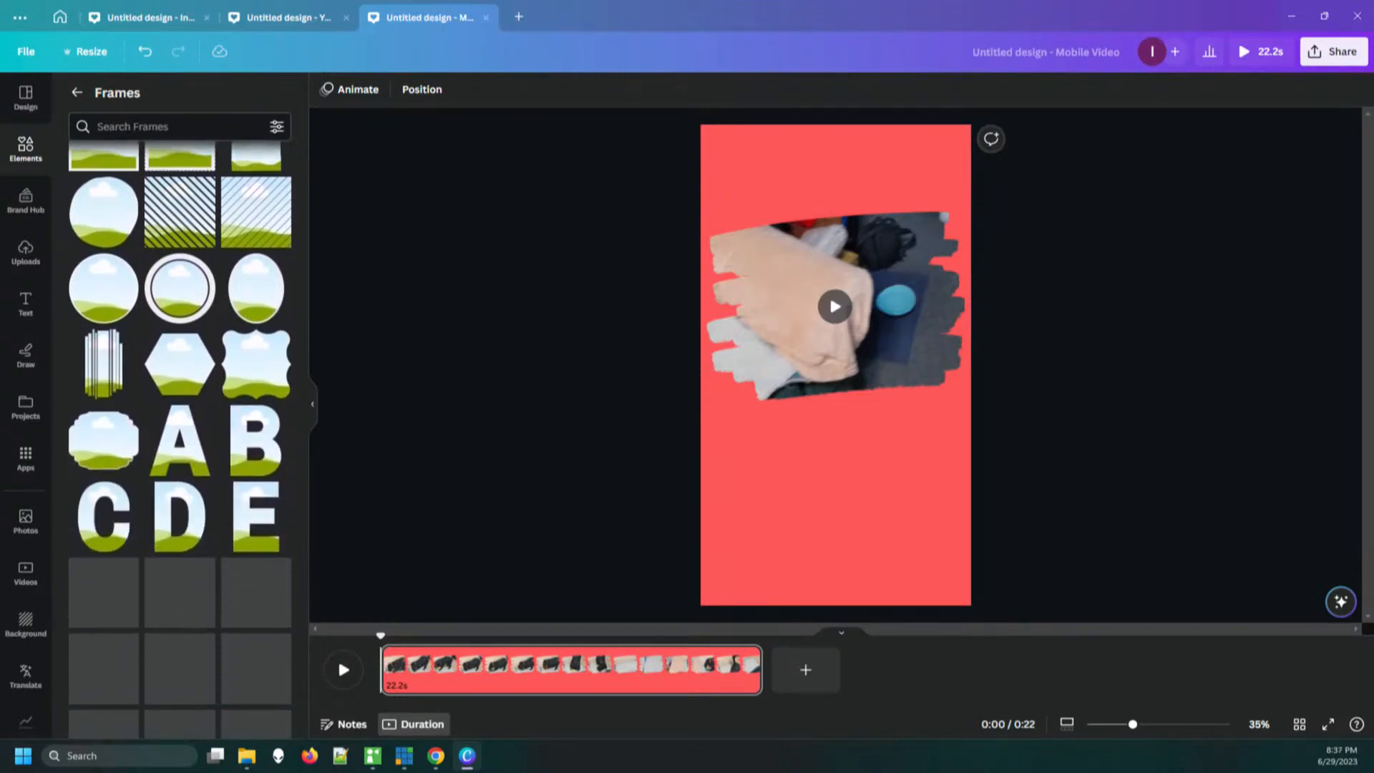
{"action": "mouse_move", "coordinate": [256, 363]}
{"action": "left_mouse_down"}
{"action": "mouse_move", "coordinate": [552, 408]}
{"action": "mouse_move", "coordinate": [880, 492]}
{"action": "mouse_move", "coordinate": [840, 490]}
{"action": "left_mouse_up"}
{"action": "mouse_move", "coordinate": [837, 347]}
{"action": "left_mouse_down"}
{"action": "mouse_move", "coordinate": [837, 435]}
{"action": "mouse_move", "coordinate": [840, 367]}
{"action": "mouse_move", "coordinate": [815, 362]}
{"action": "mouse_move", "coordinate": [861, 361]}
{"action": "left_mouse_up"}
{"action": "double_click", "coordinate": [840, 367]}
Fill the ornate frame with the uploaded 1:22 cloudy sky video and move the dog video frame up, away from it
{"action": "left_click", "coordinate": [26, 252]}
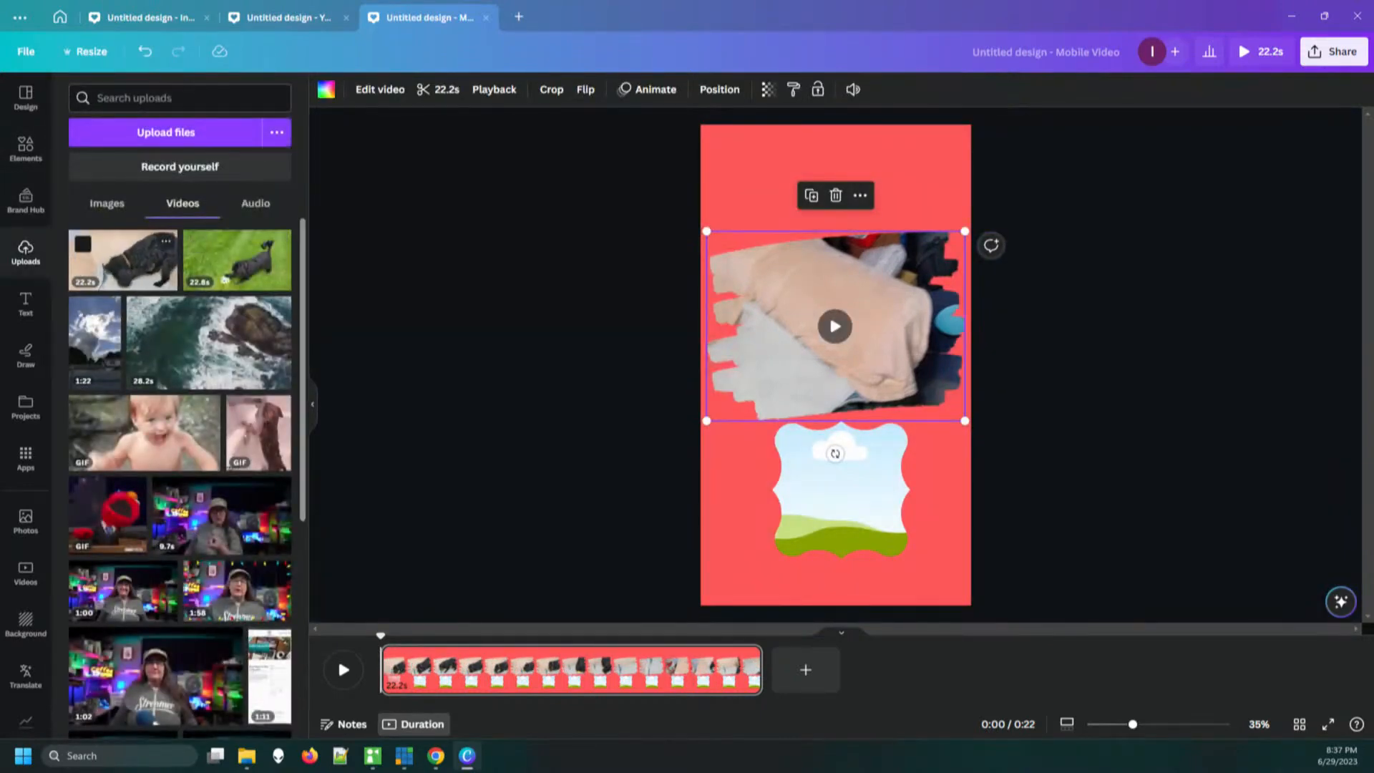
{"action": "mouse_move", "coordinate": [123, 260]}
{"action": "left_mouse_down"}
{"action": "mouse_move", "coordinate": [377, 327]}
{"action": "mouse_move", "coordinate": [102, 258]}
{"action": "left_mouse_up"}
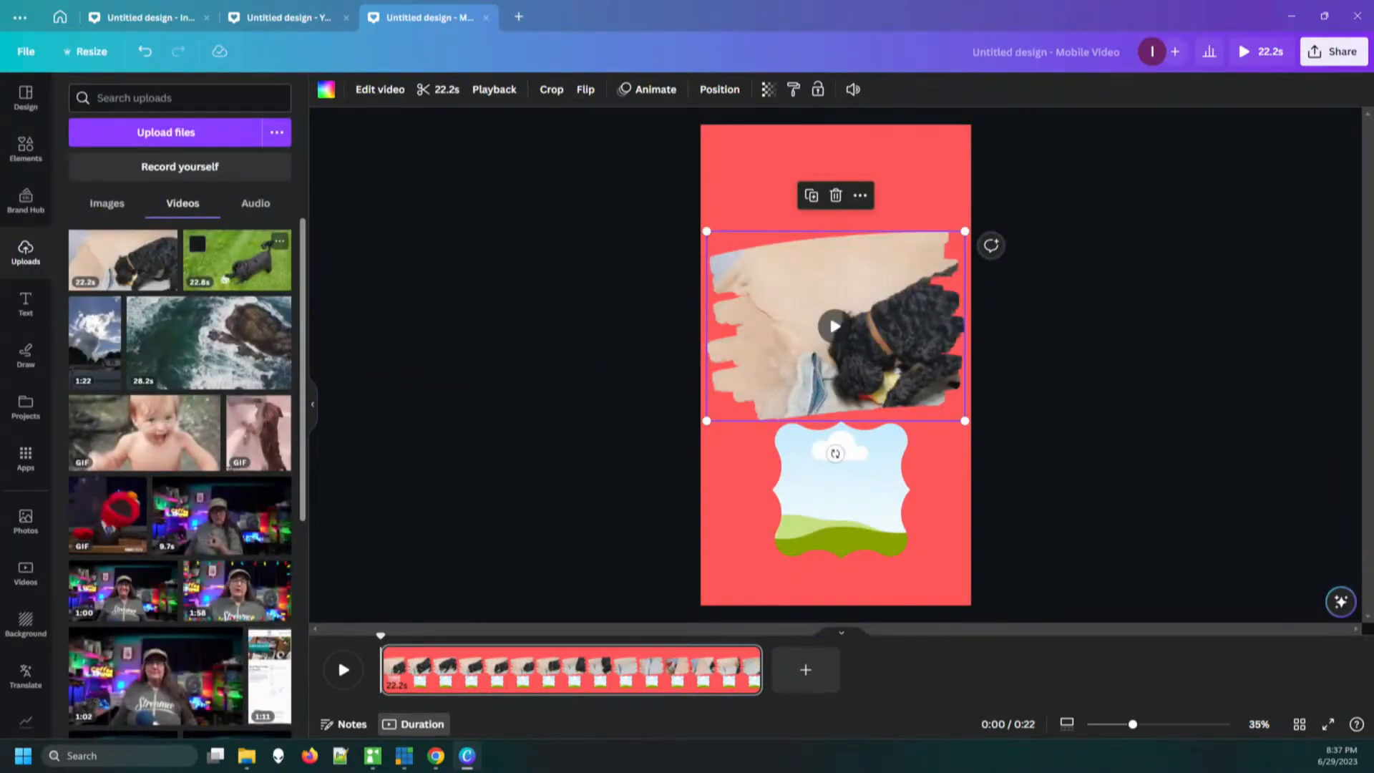
{"action": "left_click_drag", "start_coordinate": [95, 336], "coordinate": [858, 569]}
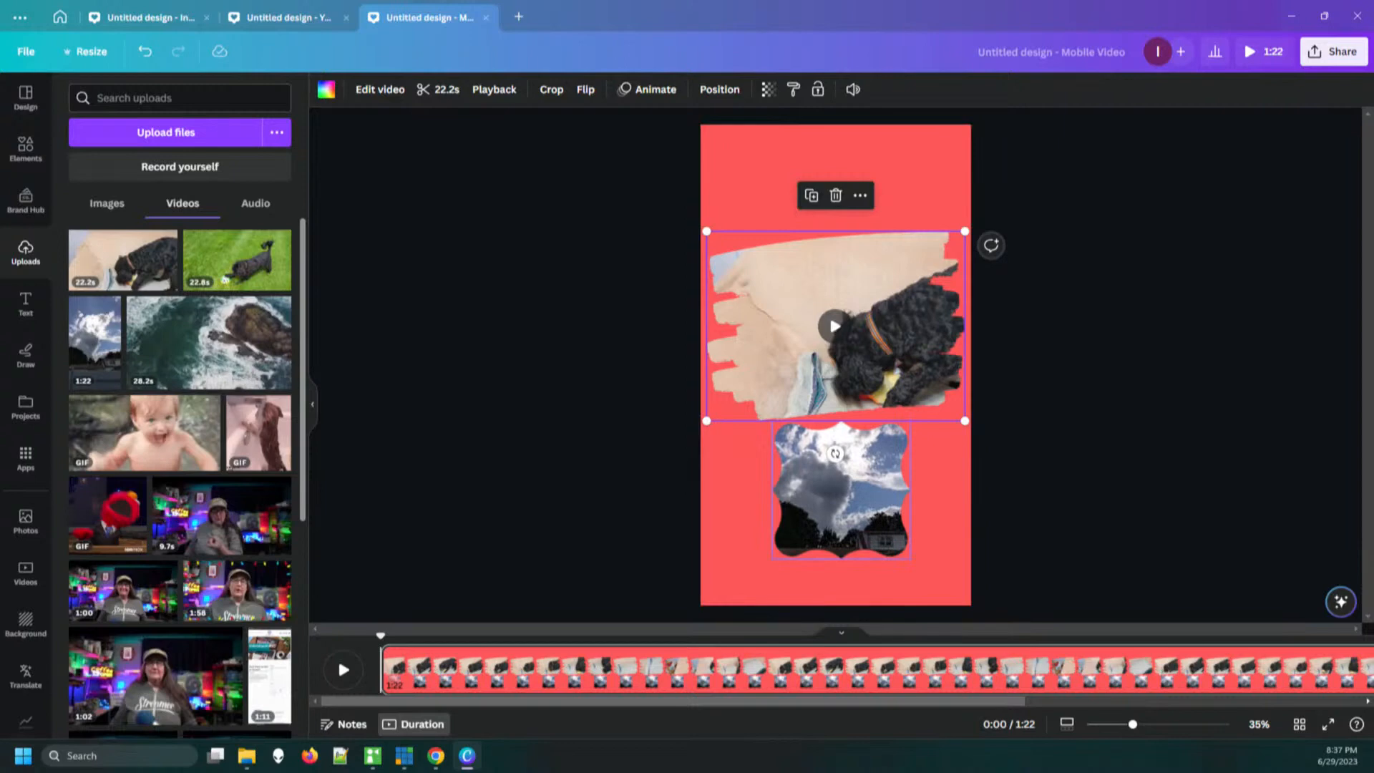
{"action": "left_click", "coordinate": [841, 501]}
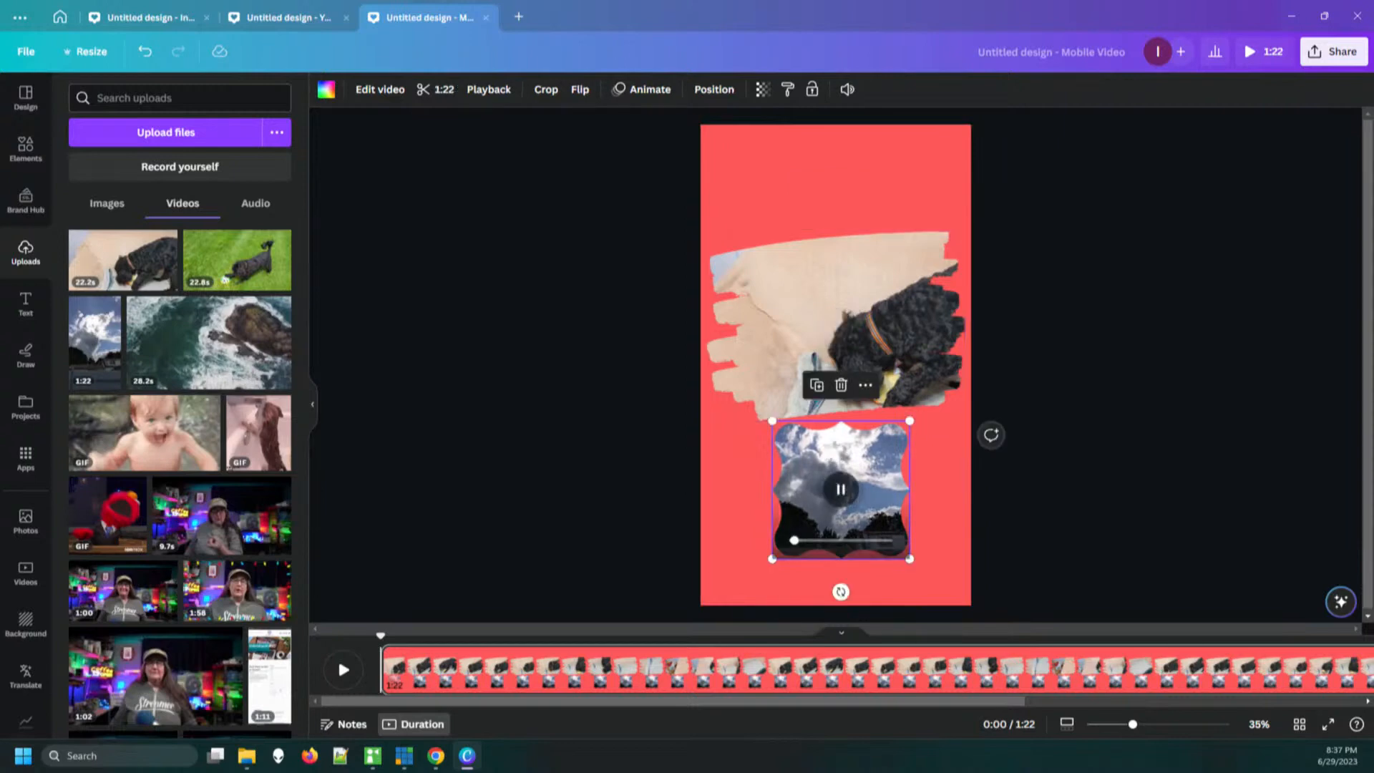
{"action": "left_click", "coordinate": [936, 457]}
{"action": "left_click_drag", "start_coordinate": [844, 315], "coordinate": [838, 253]}
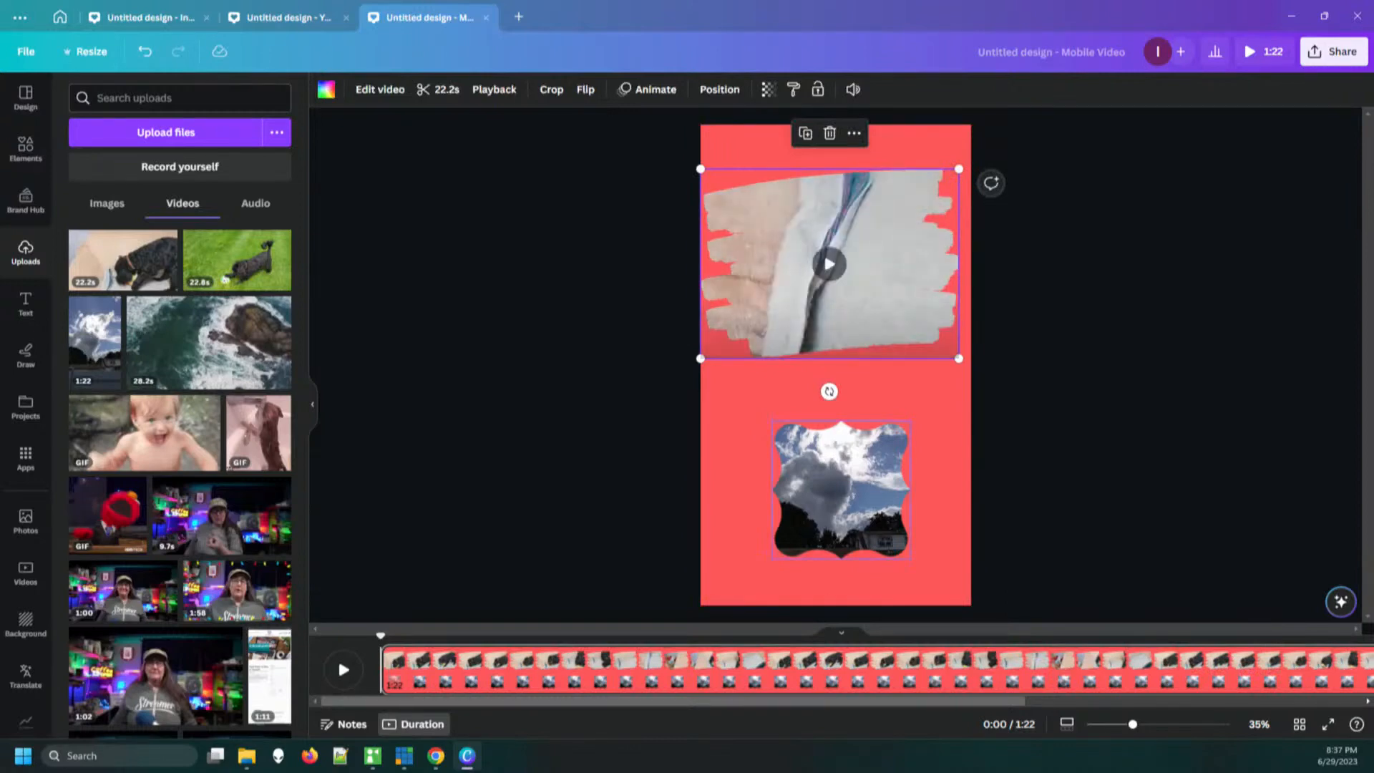
Place the 1:22 cloudy sky video loosely over the lower part of the page and move it into the ornate frame
{"action": "left_click_drag", "start_coordinate": [95, 342], "coordinate": [865, 494]}
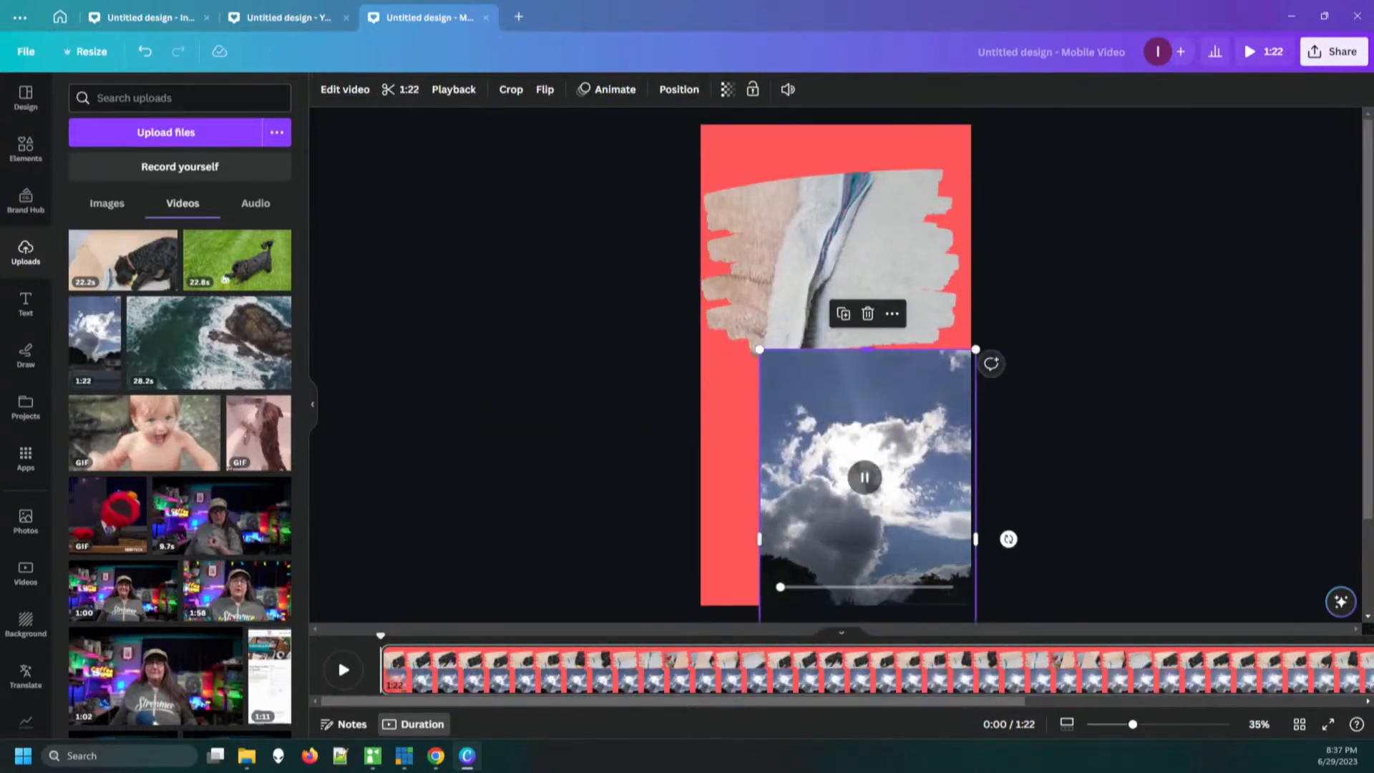
{"action": "left_click_drag", "start_coordinate": [867, 349], "coordinate": [869, 392]}
{"action": "mouse_move", "coordinate": [870, 450]}
{"action": "left_mouse_down"}
{"action": "mouse_move", "coordinate": [853, 310]}
{"action": "mouse_move", "coordinate": [863, 483]}
{"action": "mouse_move", "coordinate": [844, 490]}
{"action": "left_mouse_up"}
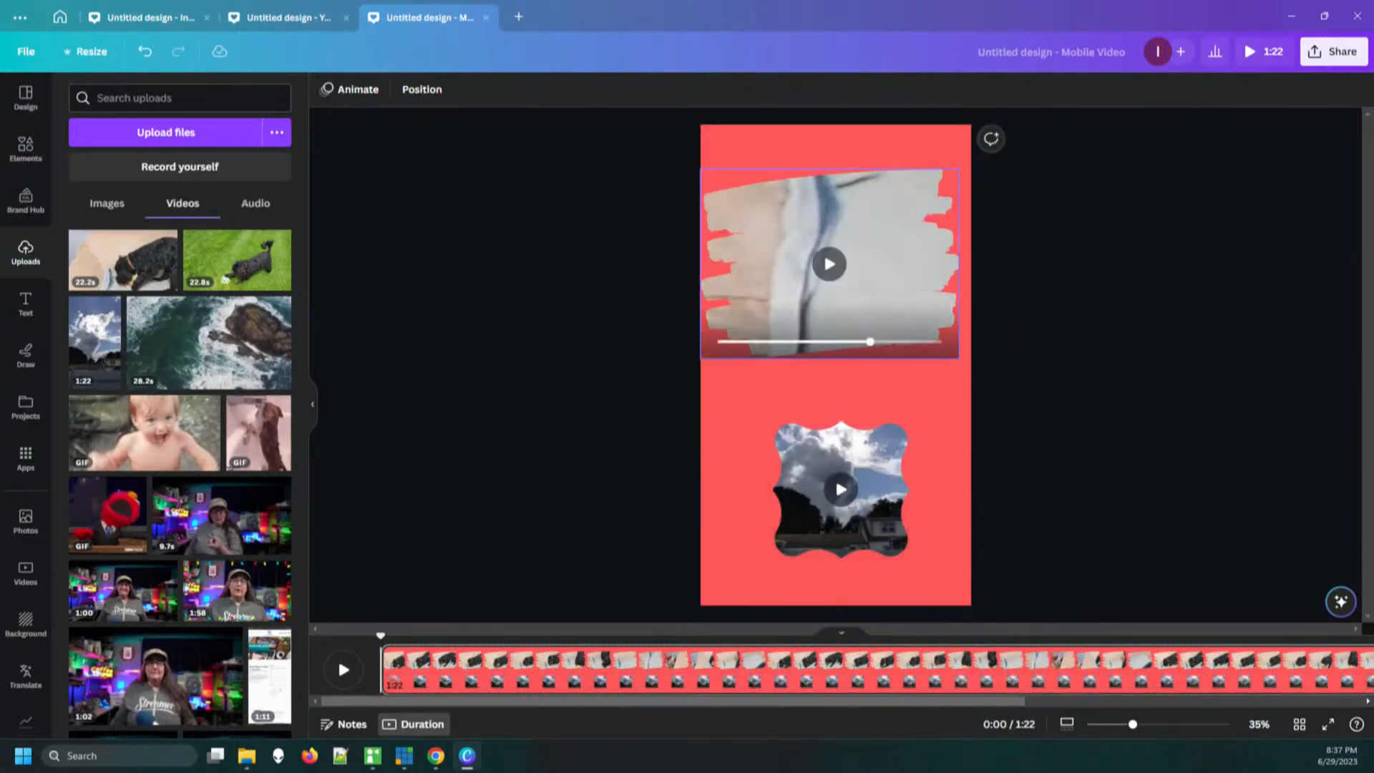
Delete the dog video together with its brush-stroke frame, and move the ornate sky frame slightly down and right
{"action": "left_click", "coordinate": [855, 304]}
{"action": "key", "text": "Delete"}
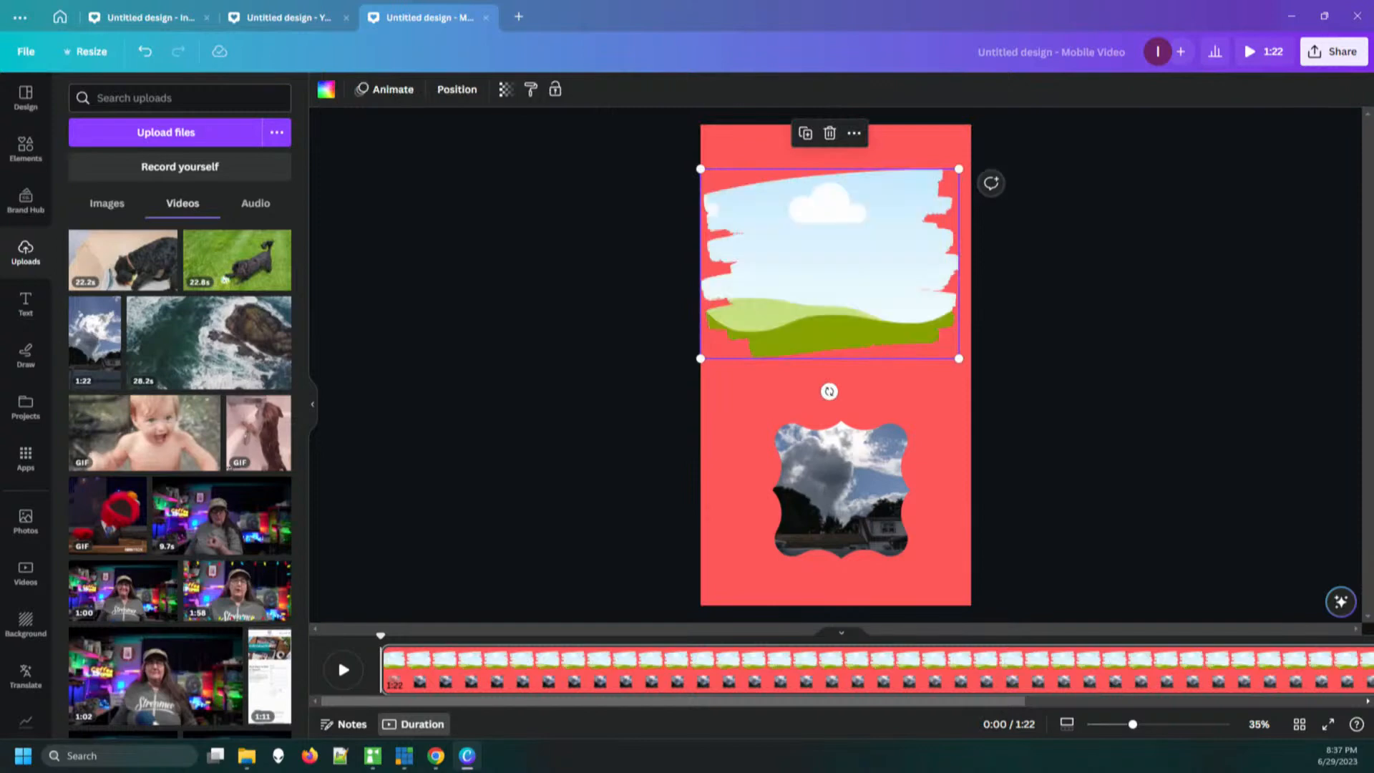
{"action": "key", "text": "shift+Left"}
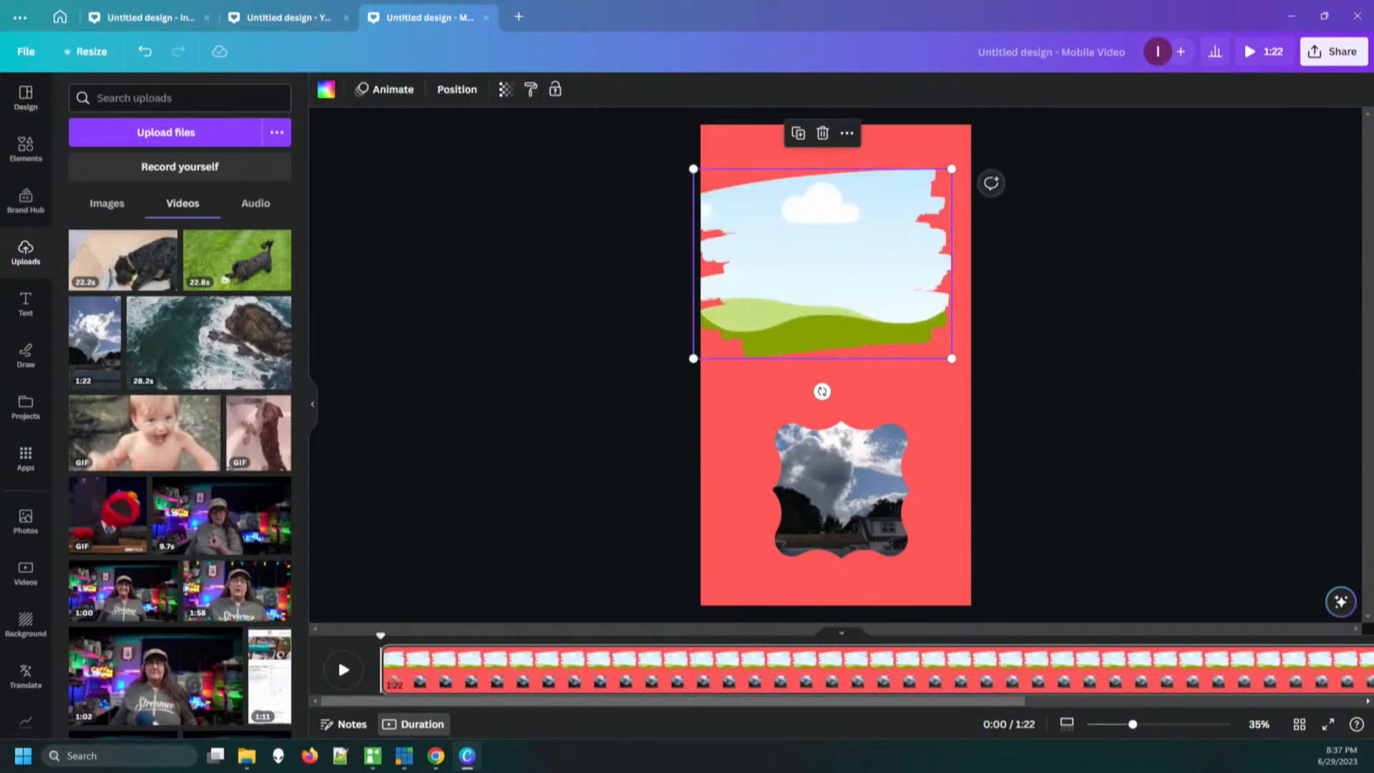
{"action": "key", "text": "Delete"}
{"action": "left_click_drag", "start_coordinate": [842, 501], "coordinate": [852, 507]}
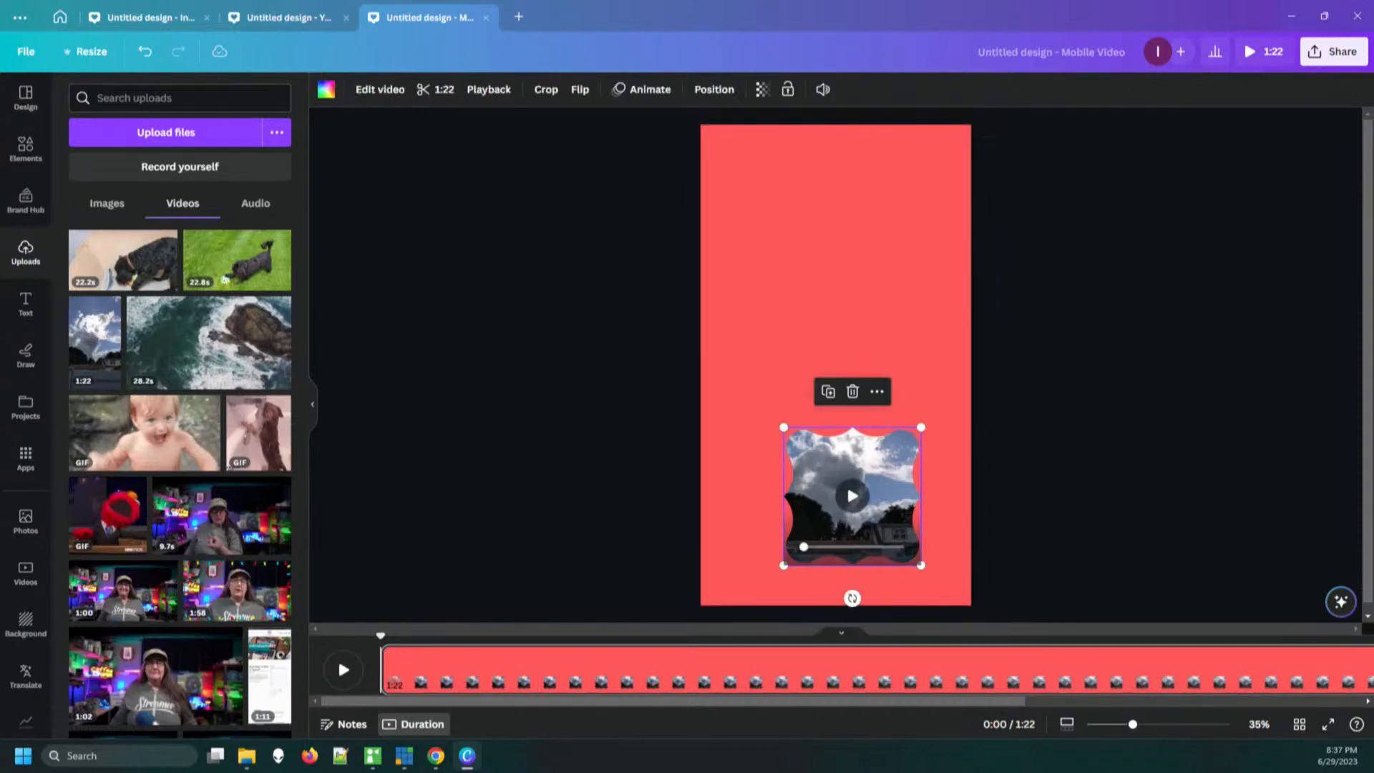
Delete the ornate frame with its sky video and place the uploaded 1:22 cloudy sky video directly on the page
{"action": "key", "text": "Delete"}
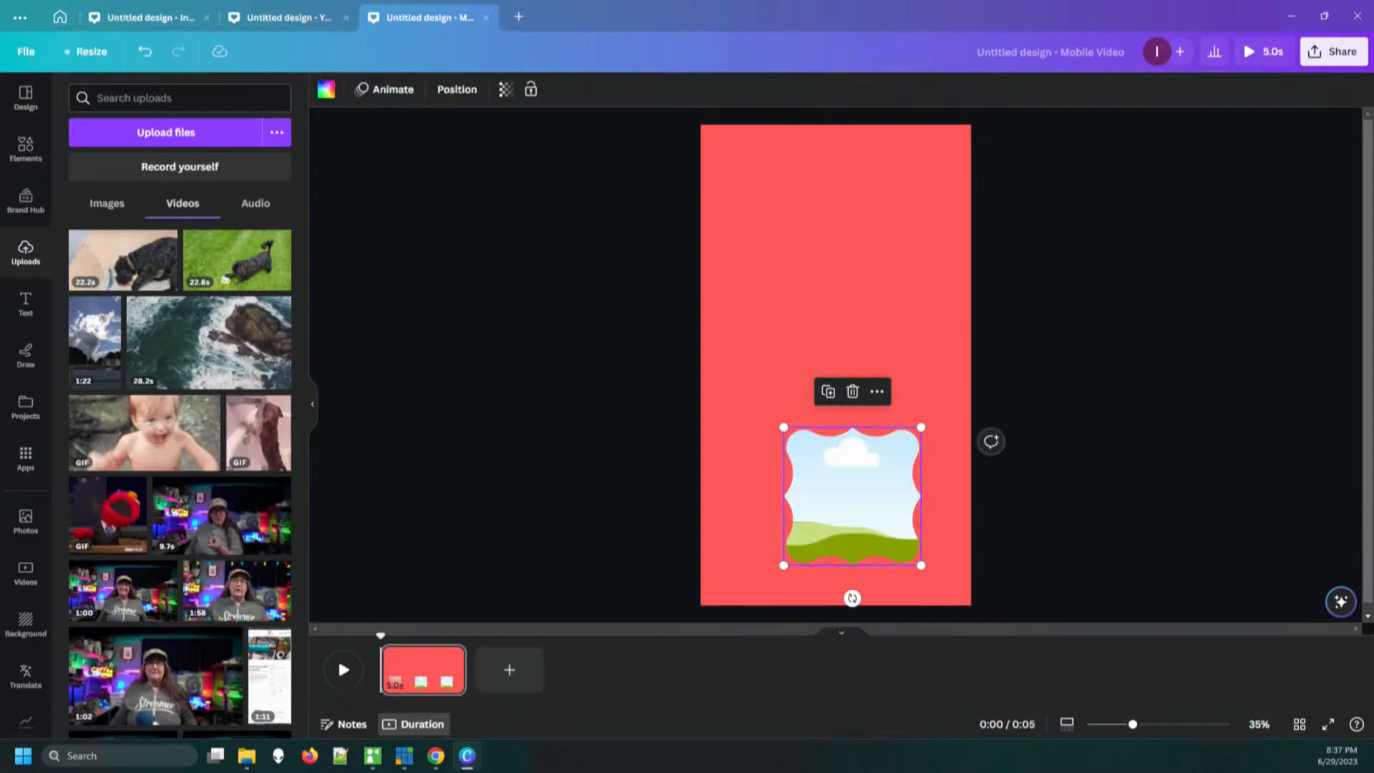
{"action": "key", "text": "Delete"}
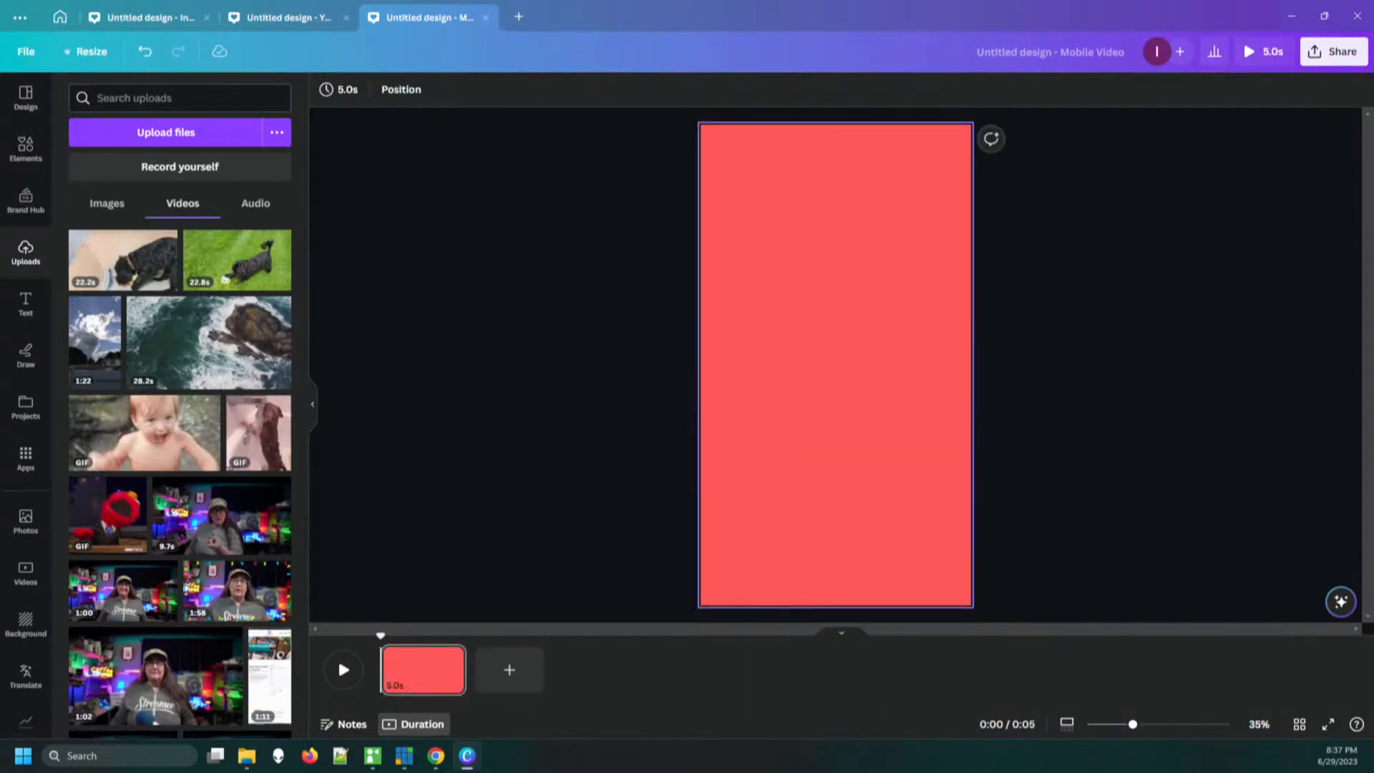
{"action": "left_click_drag", "start_coordinate": [95, 336], "coordinate": [830, 426]}
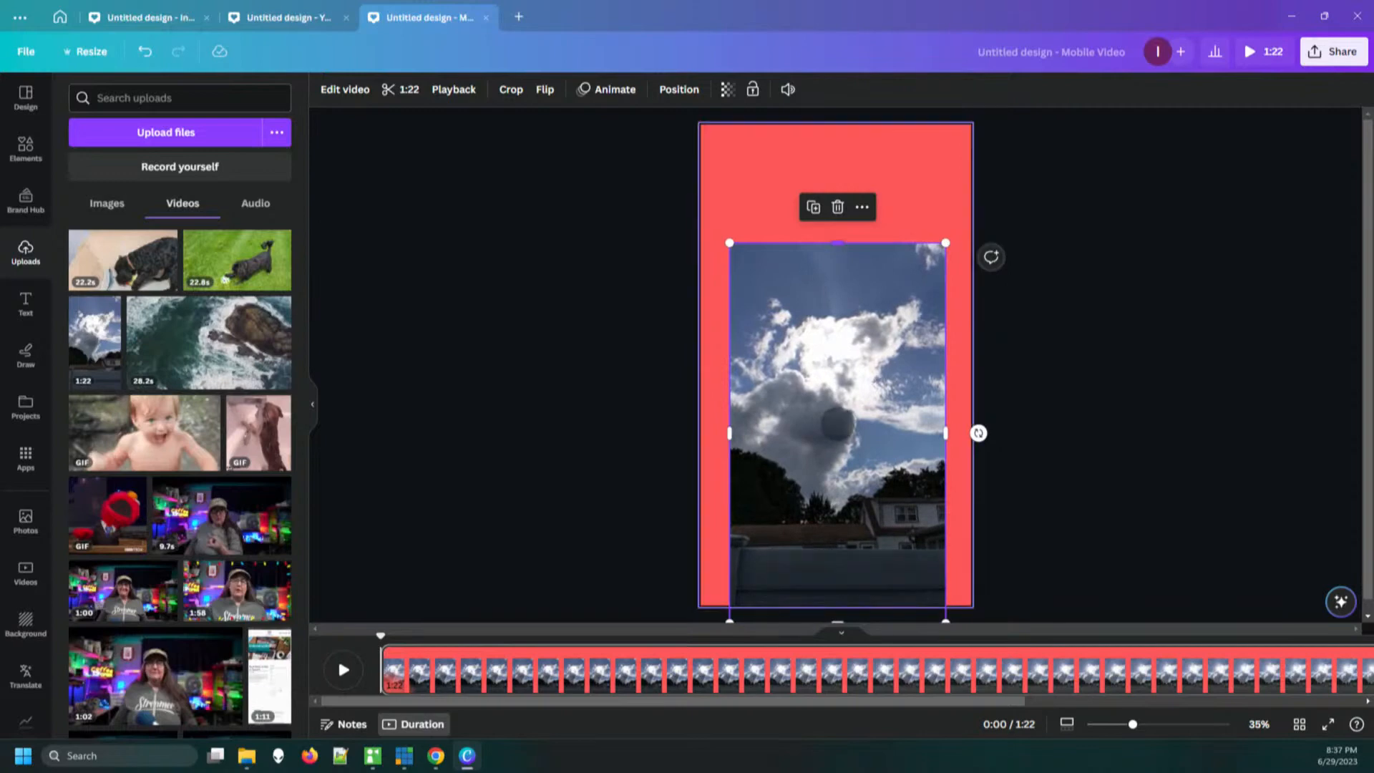
Crop the lower part of the sky video up to the treetops and move it up near the page's upper edge
{"action": "left_click_drag", "start_coordinate": [838, 473], "coordinate": [835, 454]}
{"action": "left_click_drag", "start_coordinate": [835, 605], "coordinate": [835, 481]}
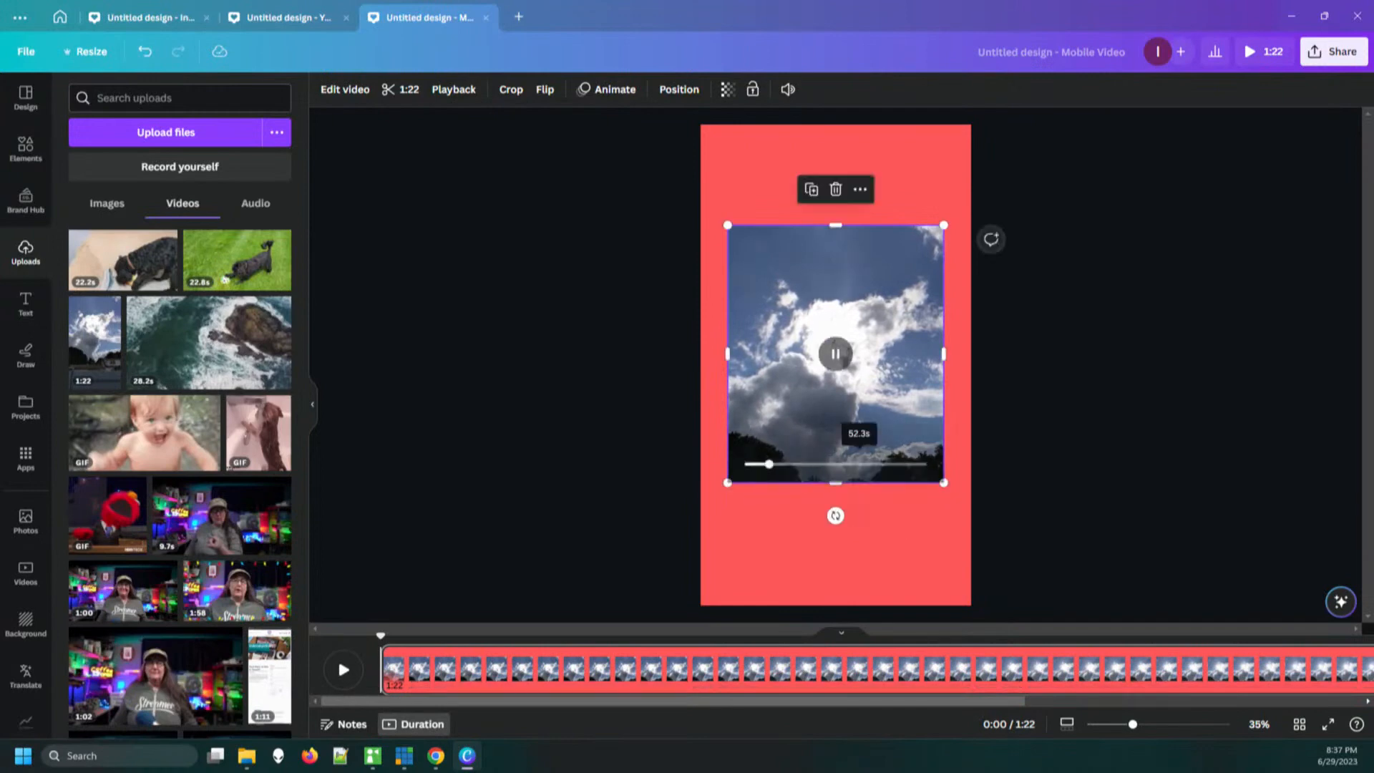
{"action": "left_click_drag", "start_coordinate": [803, 429], "coordinate": [803, 405]}
{"action": "left_click", "coordinate": [1074, 386]}
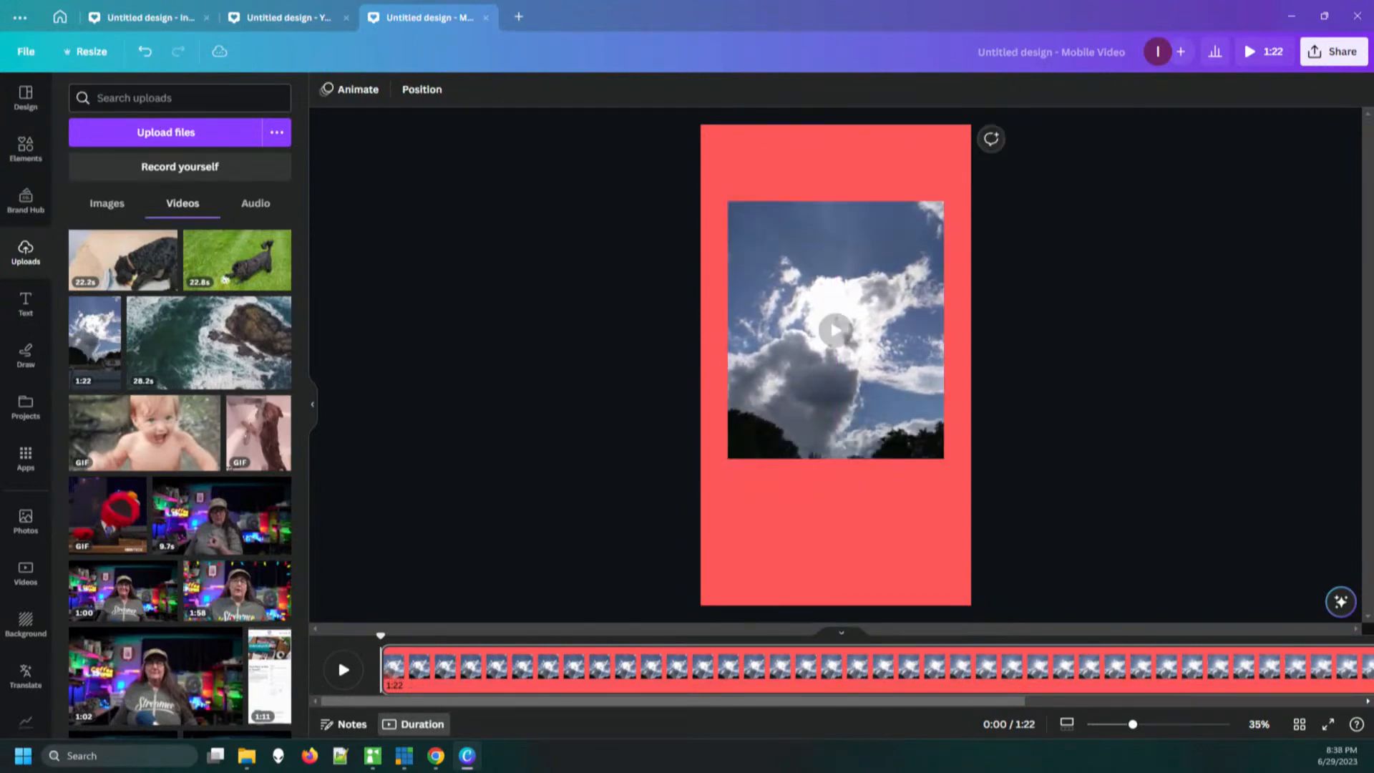
{"action": "left_click_drag", "start_coordinate": [830, 317], "coordinate": [830, 268]}
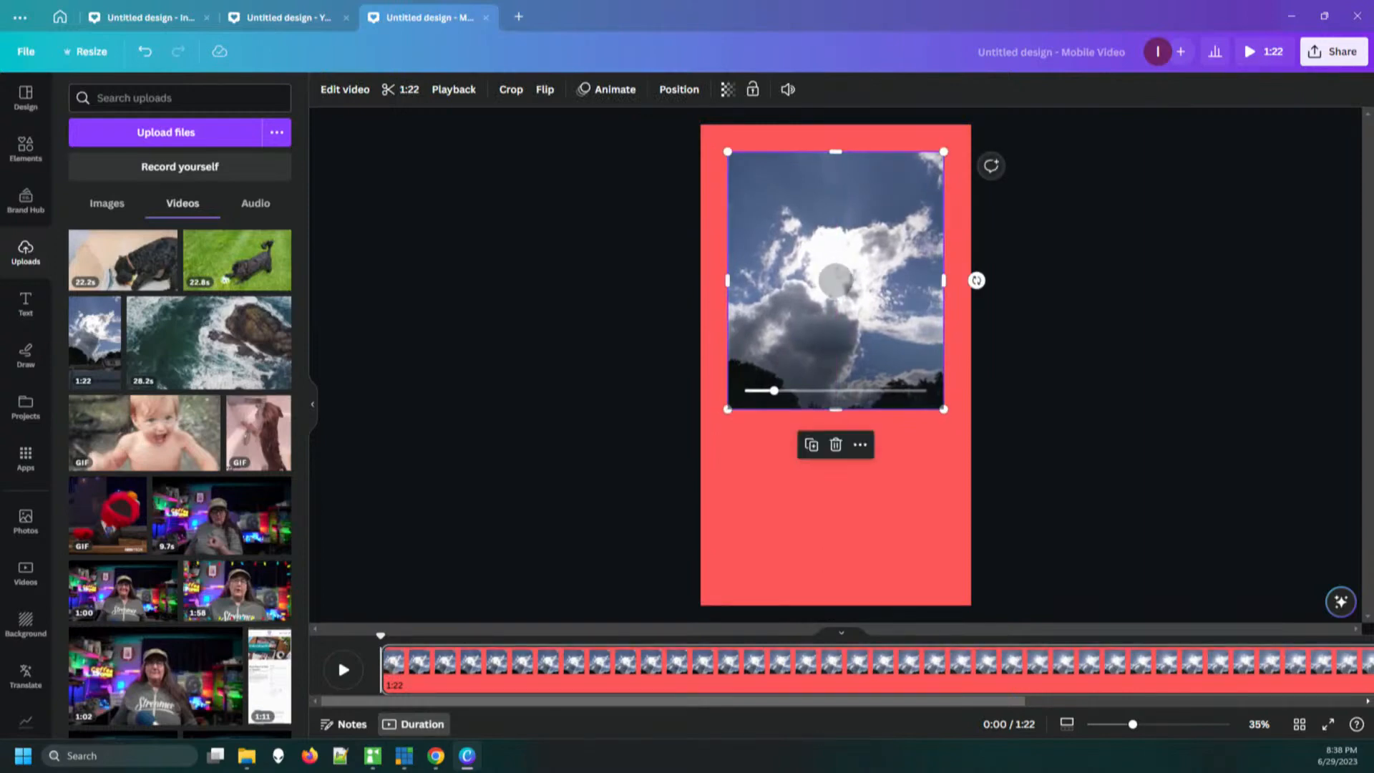
{"action": "left_click", "coordinate": [1074, 386]}
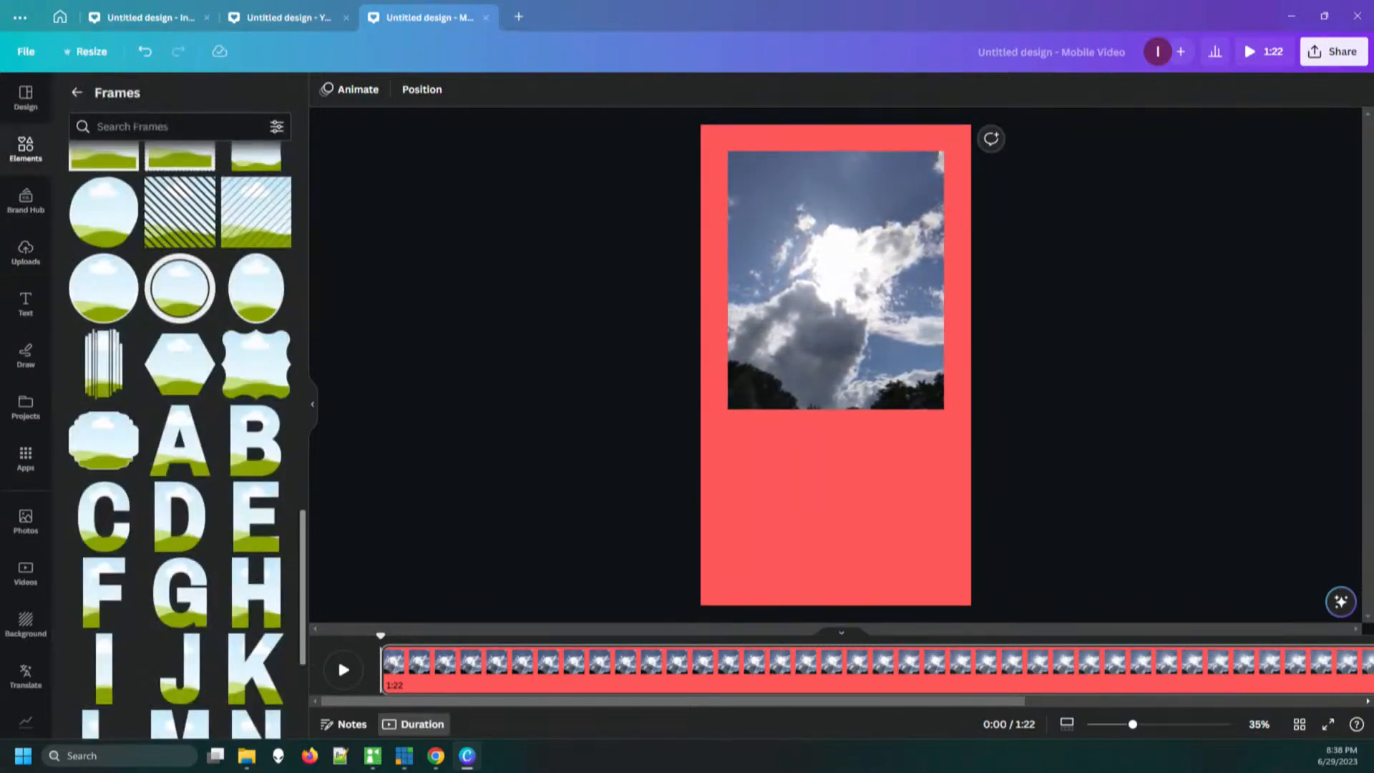
Add the arch-shaped frame with rounded lower corners to the page, centred below the sky video
{"action": "scroll", "coordinate": [179, 440], "scroll_direction": "down", "scroll_amount": 8}
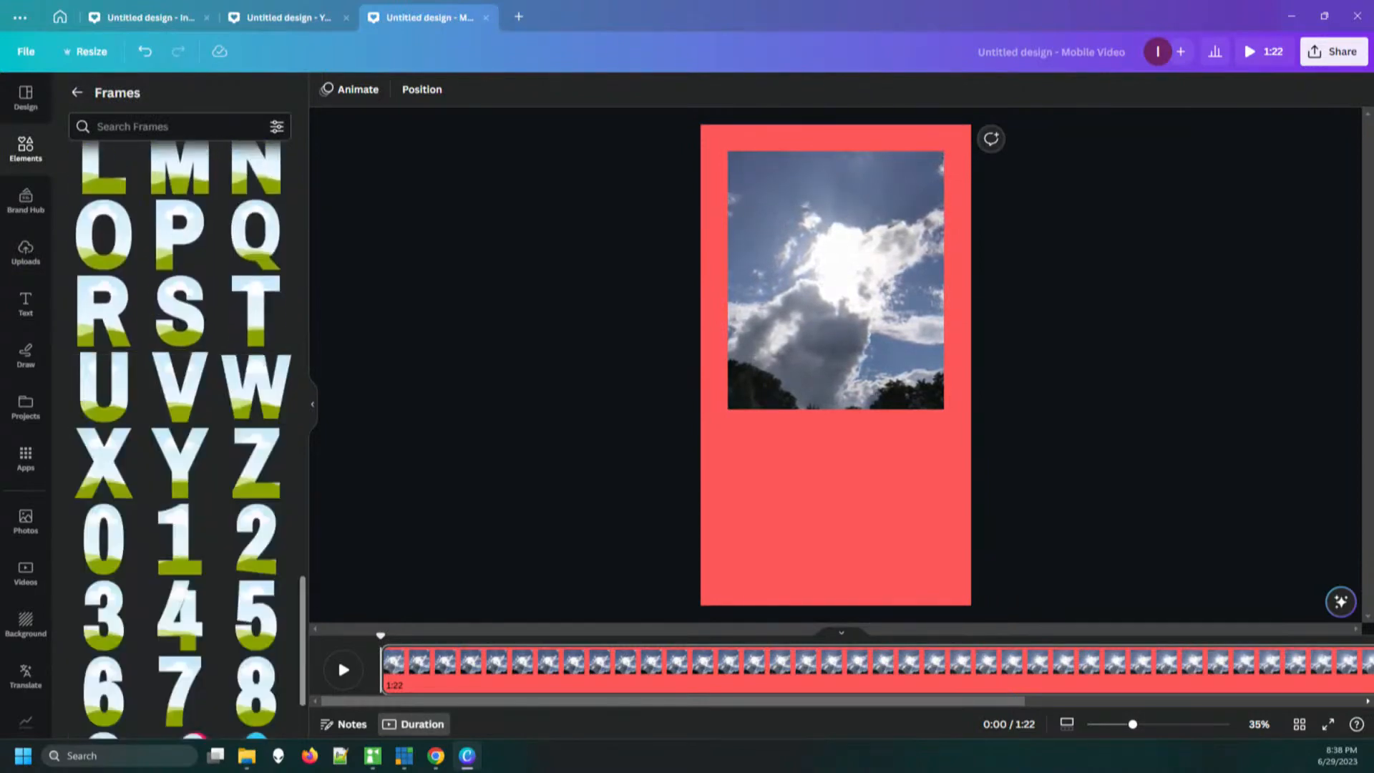
{"action": "scroll", "coordinate": [179, 440], "scroll_direction": "down", "scroll_amount": 5}
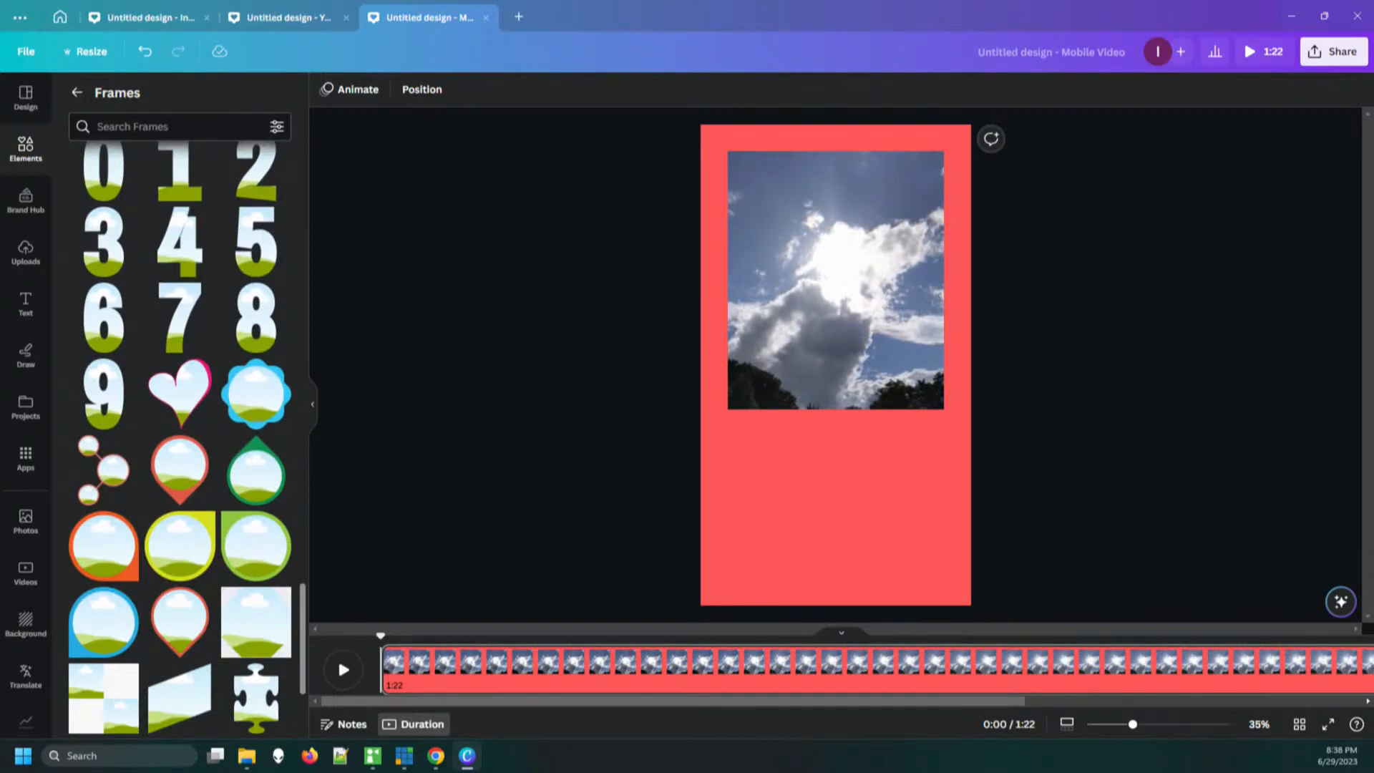
{"action": "scroll", "coordinate": [179, 440], "scroll_direction": "down", "scroll_amount": 5}
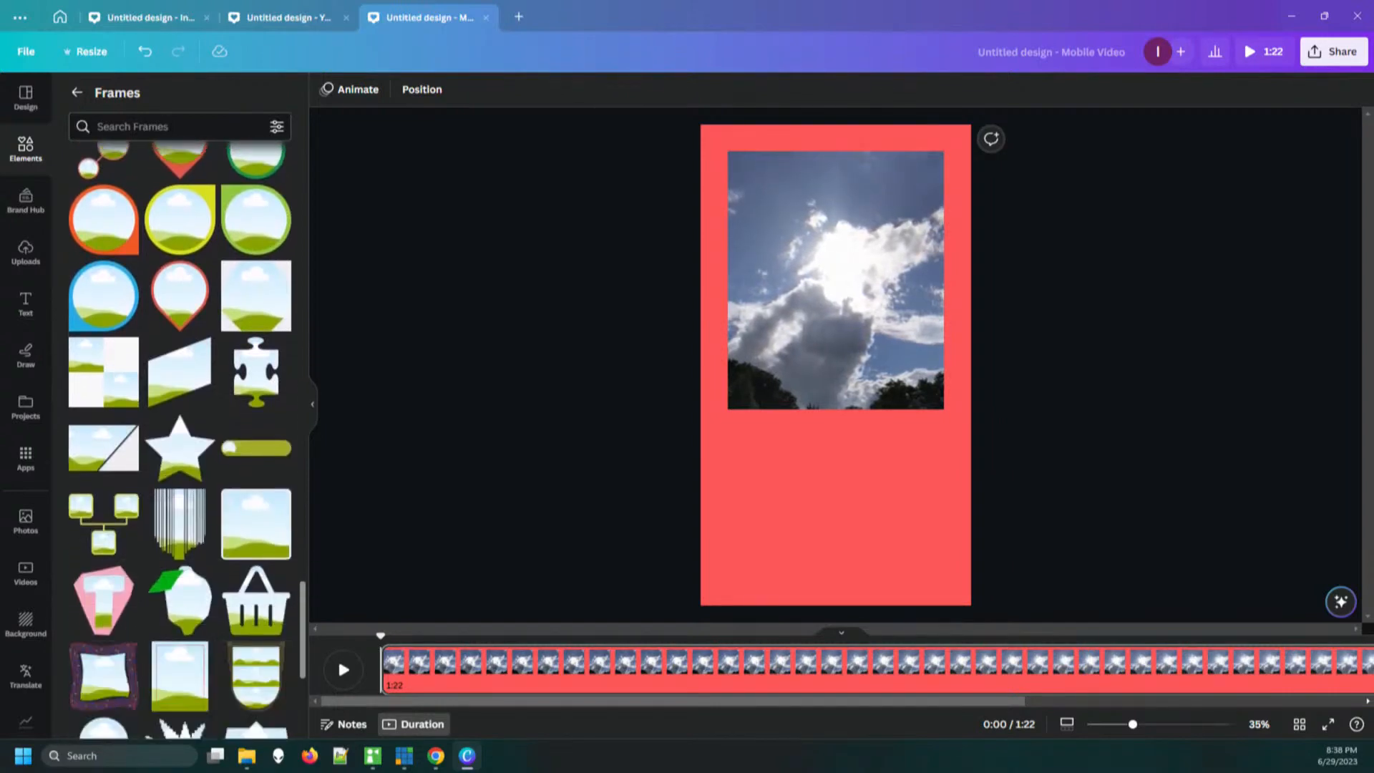
{"action": "scroll", "coordinate": [182, 440], "scroll_direction": "down", "scroll_amount": 5}
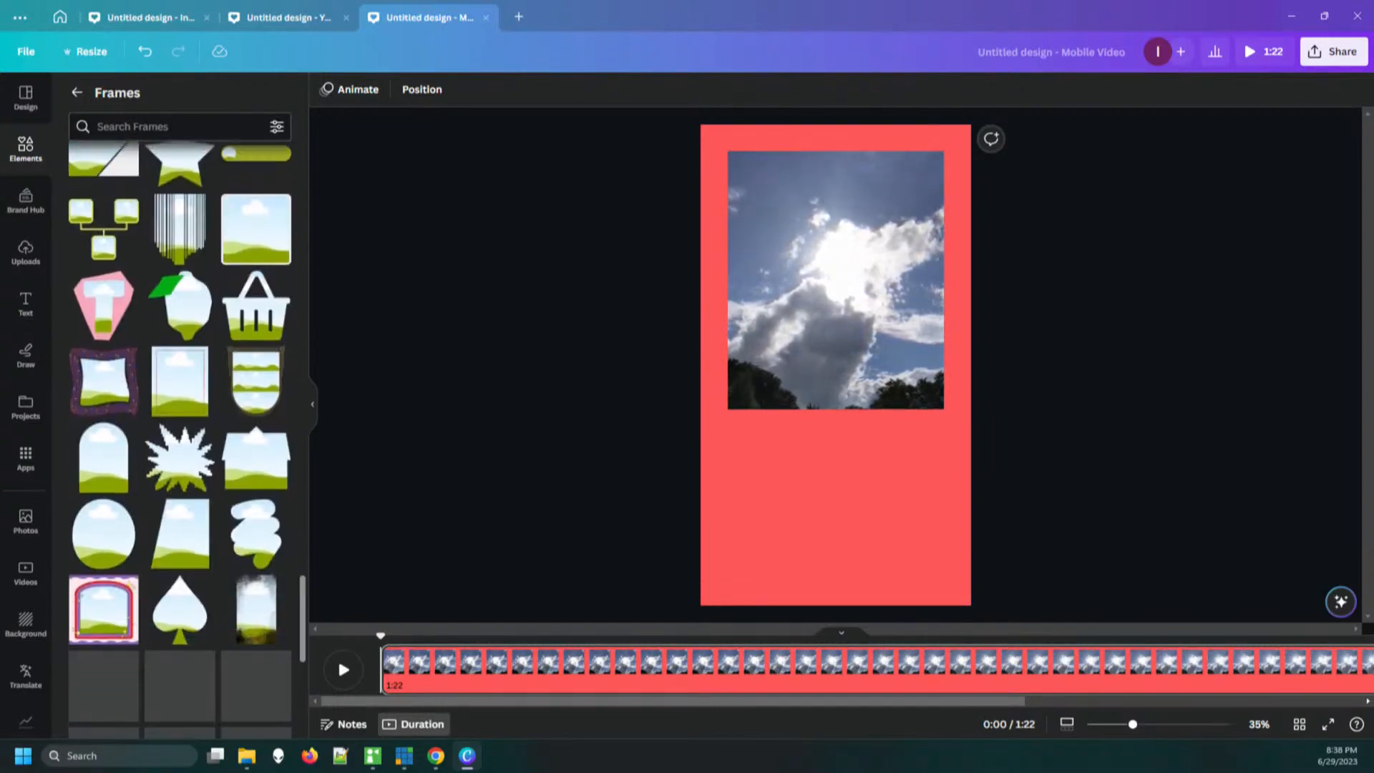
{"action": "scroll", "coordinate": [258, 343], "scroll_direction": "down", "scroll_amount": 3}
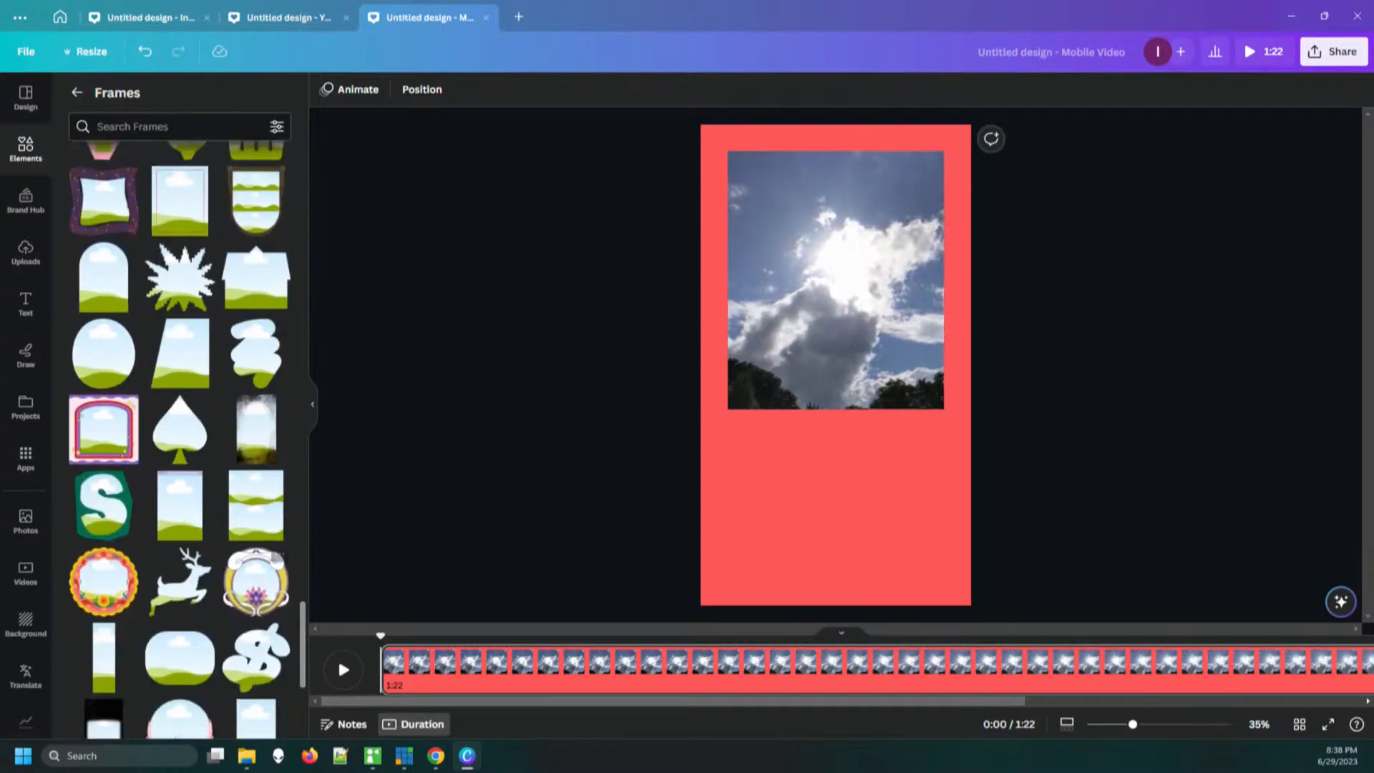
{"action": "scroll", "coordinate": [182, 440], "scroll_direction": "down", "scroll_amount": 4}
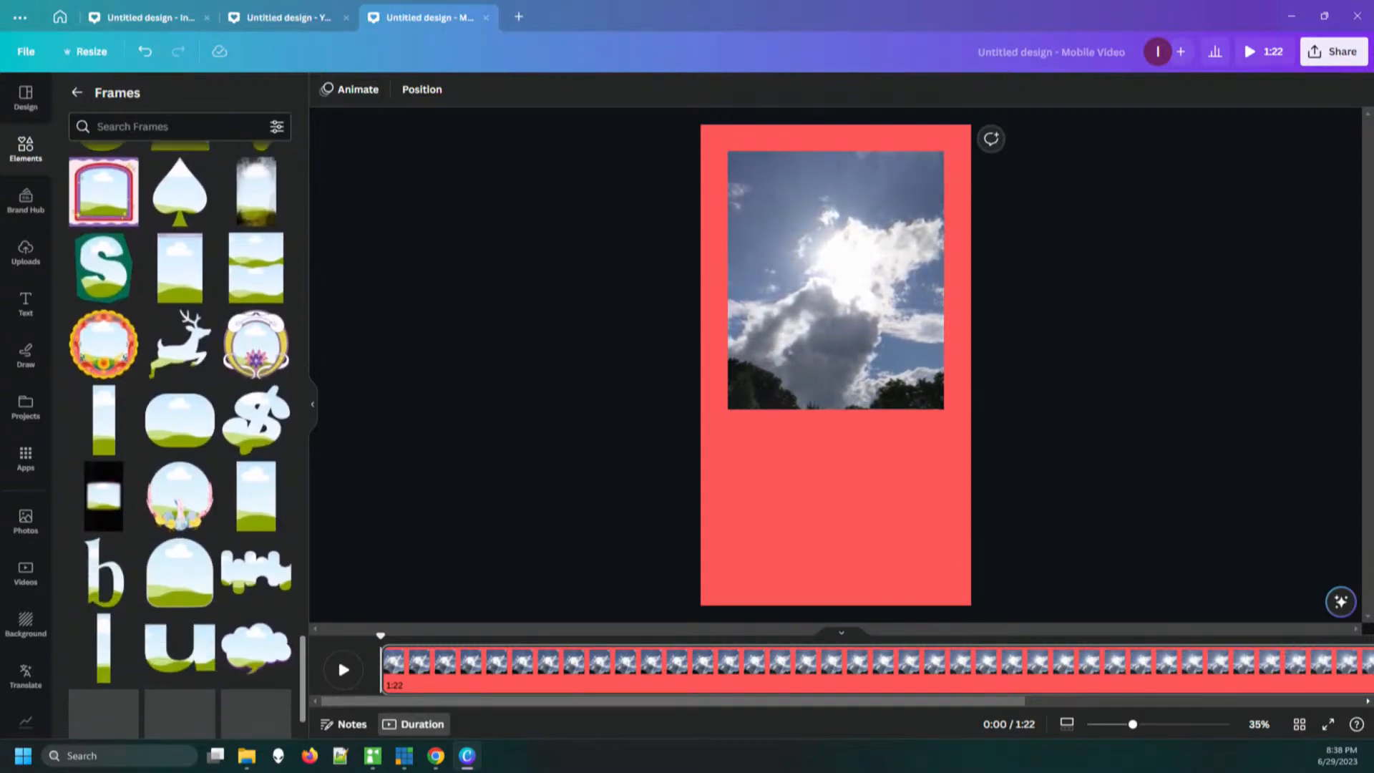
{"action": "scroll", "coordinate": [182, 440], "scroll_direction": "down", "scroll_amount": 2}
{"action": "scroll", "coordinate": [182, 440], "scroll_direction": "down", "scroll_amount": 2}
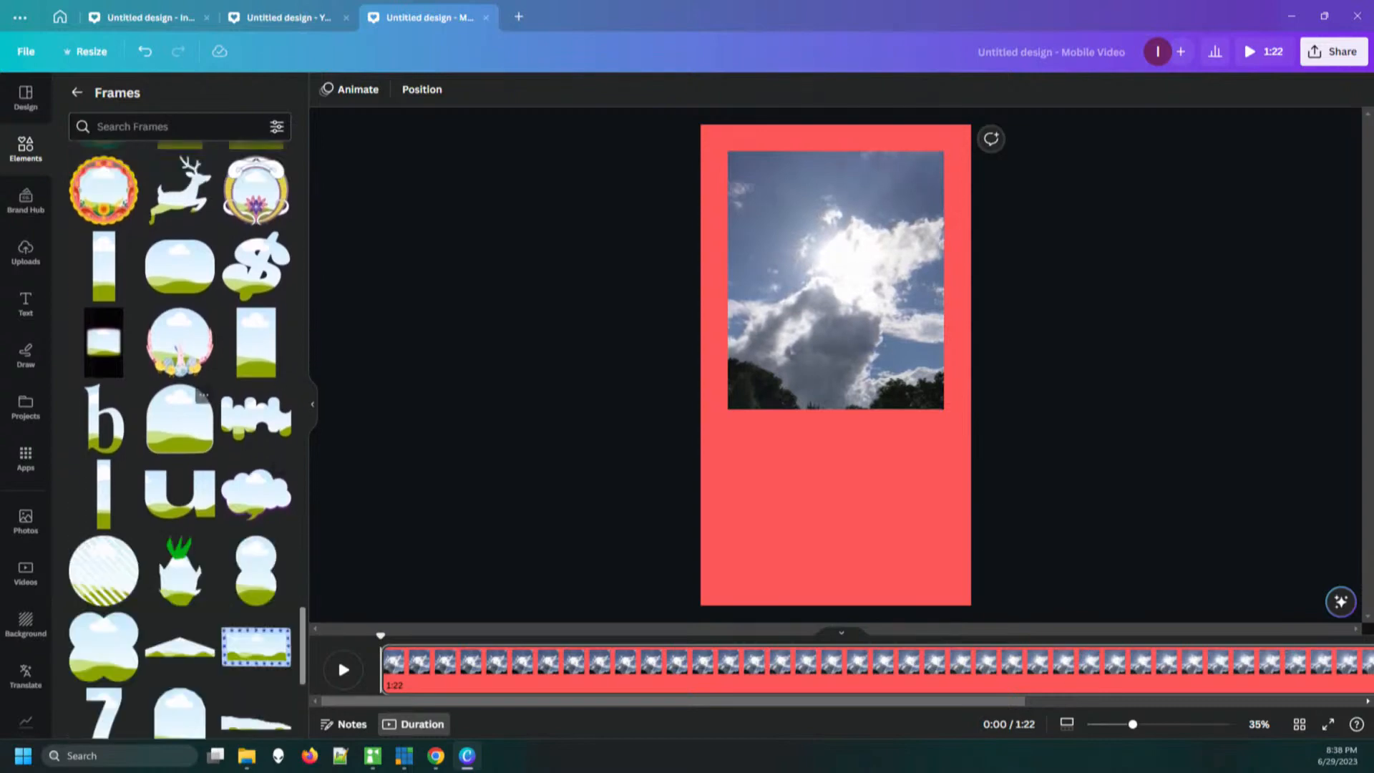
{"action": "left_click_drag", "start_coordinate": [173, 417], "coordinate": [848, 501]}
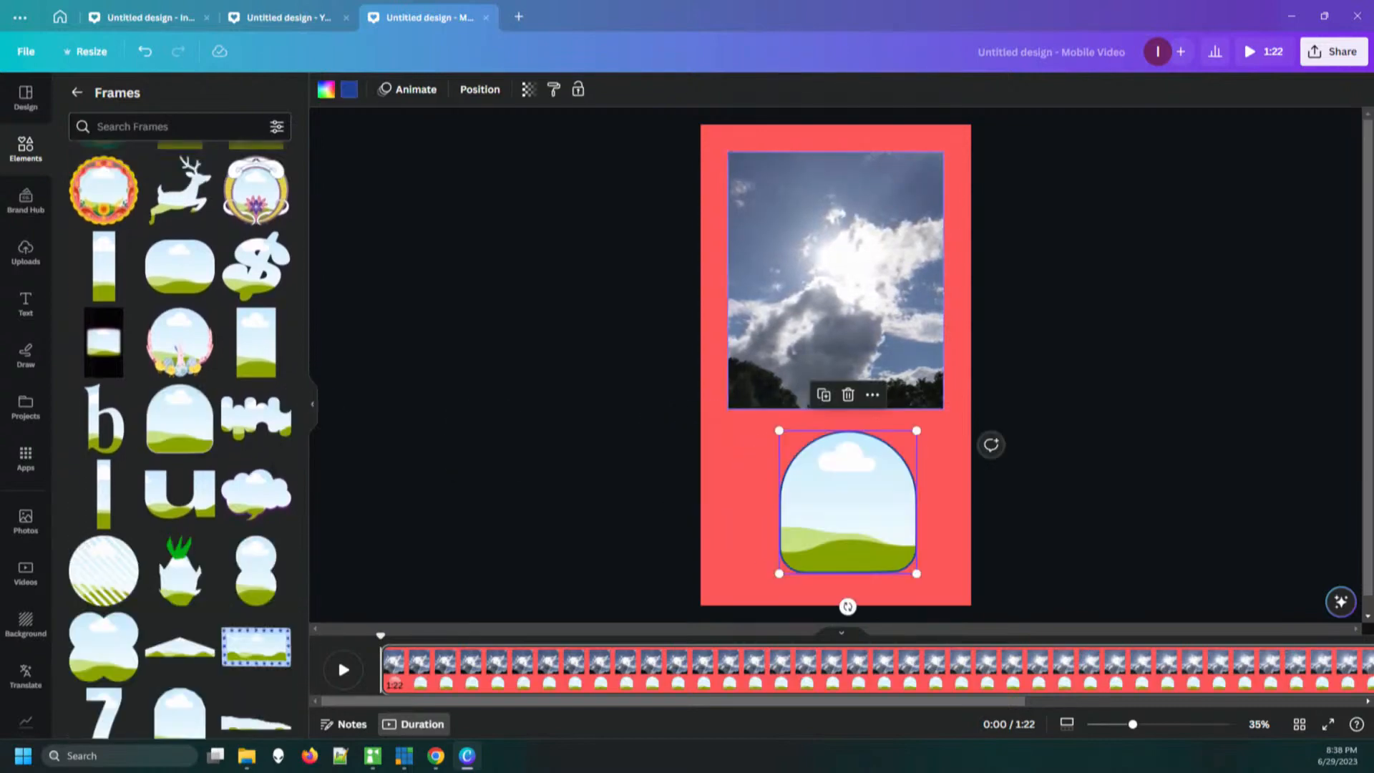
Fill the arch-shaped frame with the sky video in the upper half of the page and enlarge the frame slightly
{"action": "mouse_move", "coordinate": [835, 280]}
{"action": "left_mouse_down"}
{"action": "mouse_move", "coordinate": [836, 463]}
{"action": "mouse_move", "coordinate": [859, 315]}
{"action": "mouse_move", "coordinate": [846, 279]}
{"action": "mouse_move", "coordinate": [828, 277]}
{"action": "left_mouse_up"}
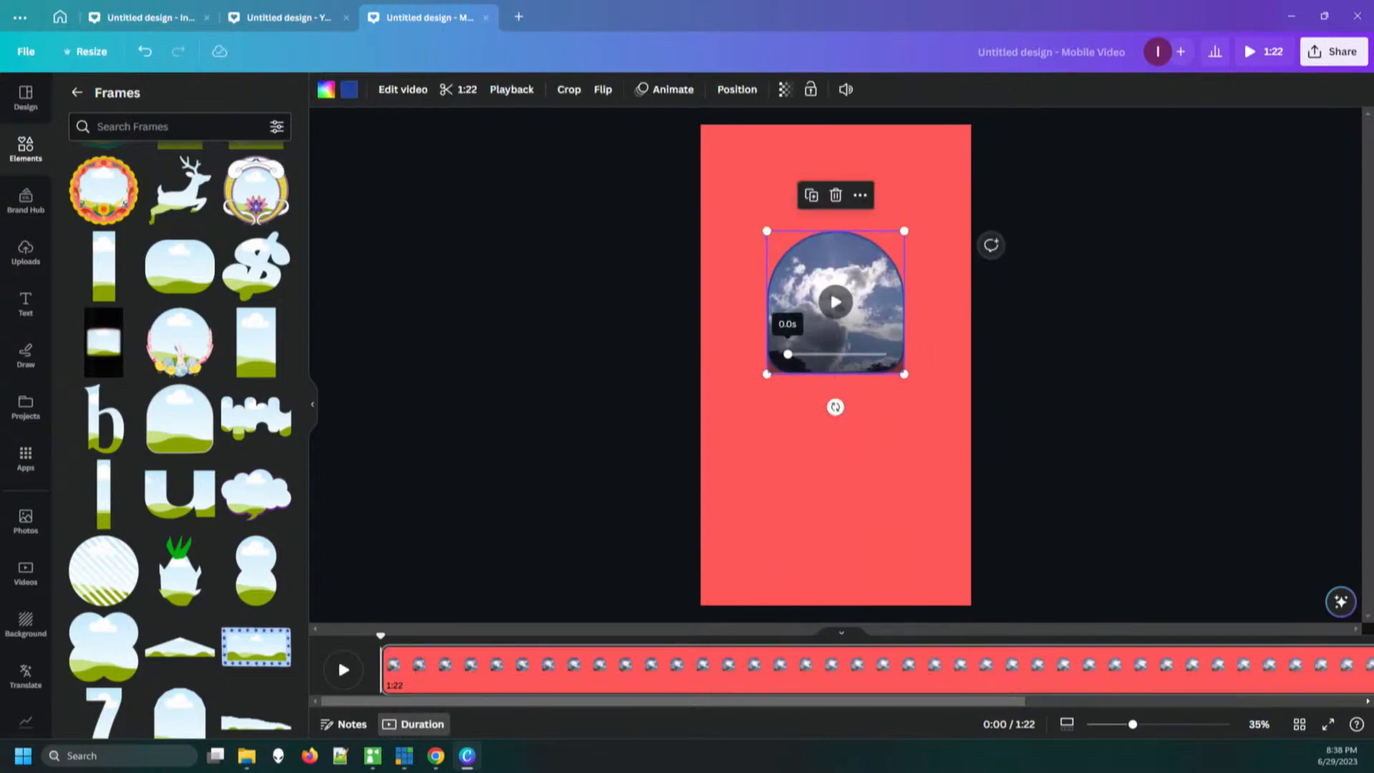
{"action": "left_click_drag", "start_coordinate": [766, 373], "coordinate": [750, 393]}
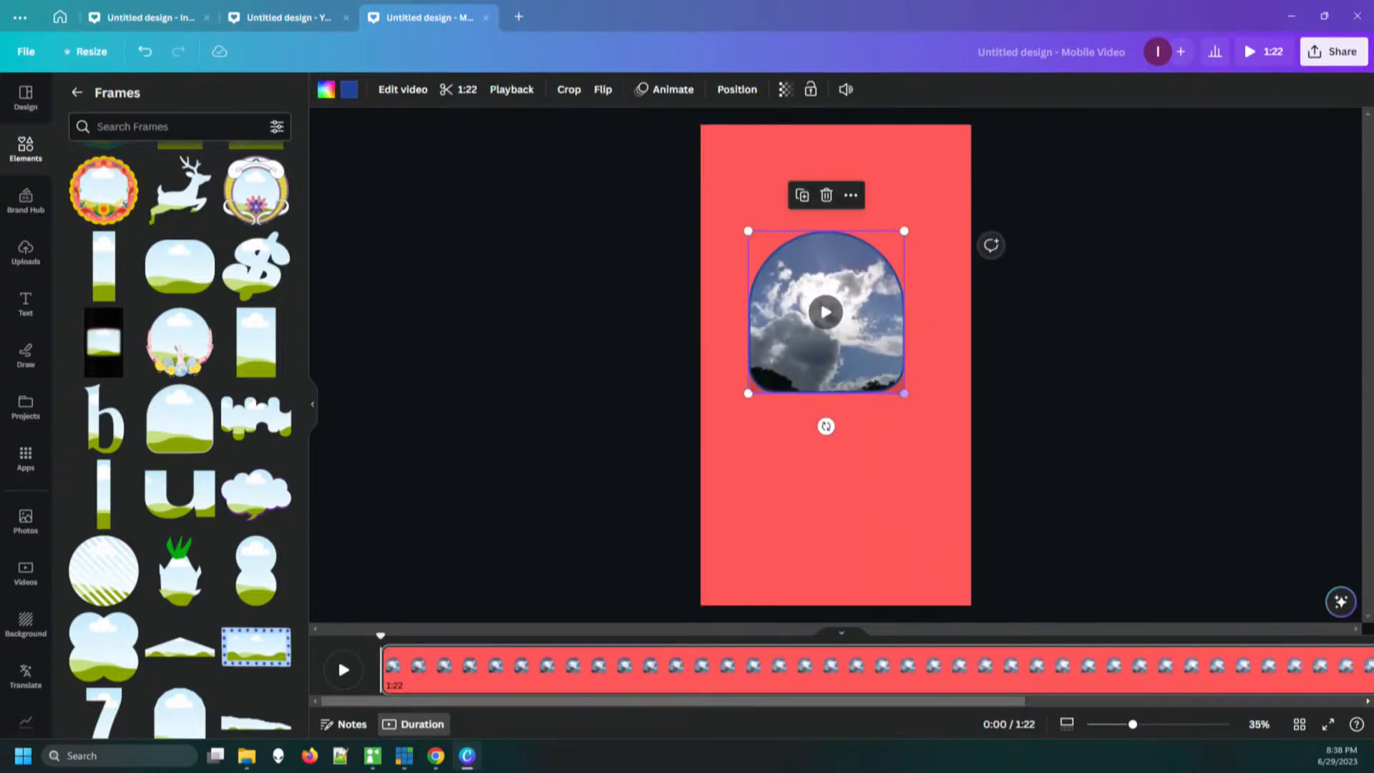
{"action": "left_click_drag", "start_coordinate": [911, 393], "coordinate": [913, 402]}
{"action": "left_click", "coordinate": [1042, 415]}
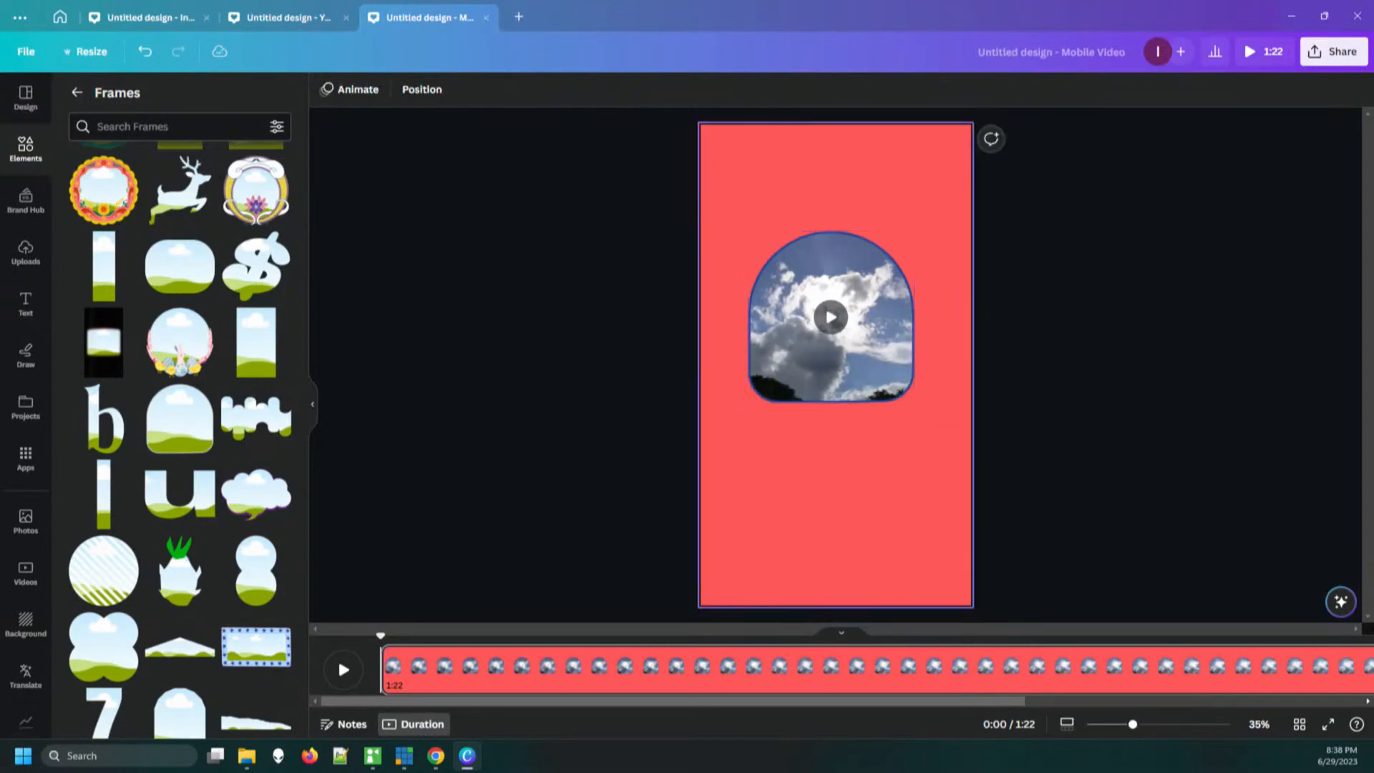